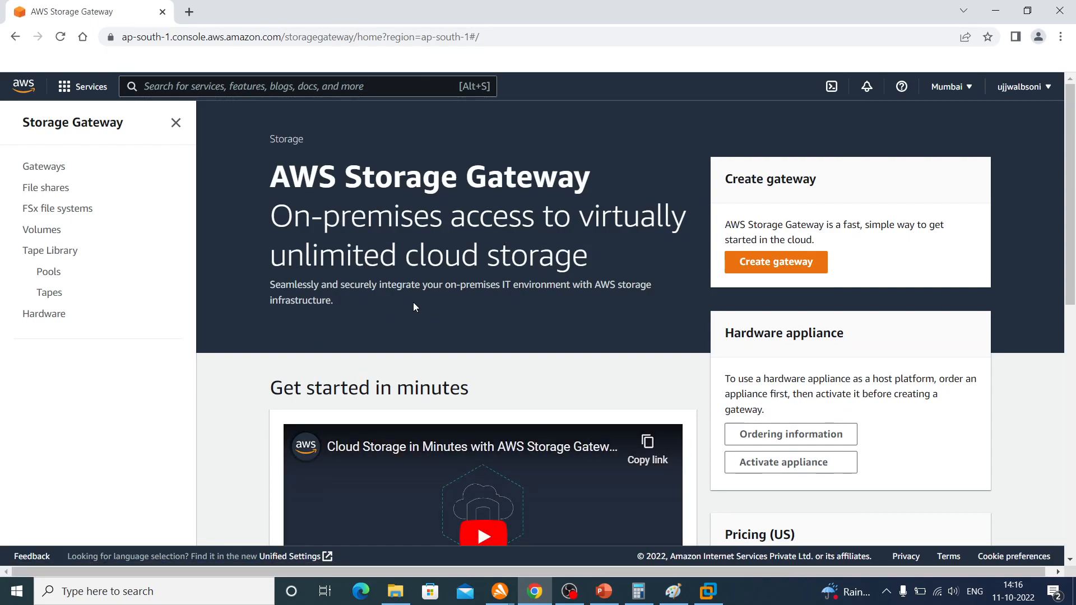
Look over the AWS Storage Gateway landing page, including its benefits, pricing, getting started and resources sections
scroll(274, 325, "down", 8)
scroll(252, 331, "up", 7)
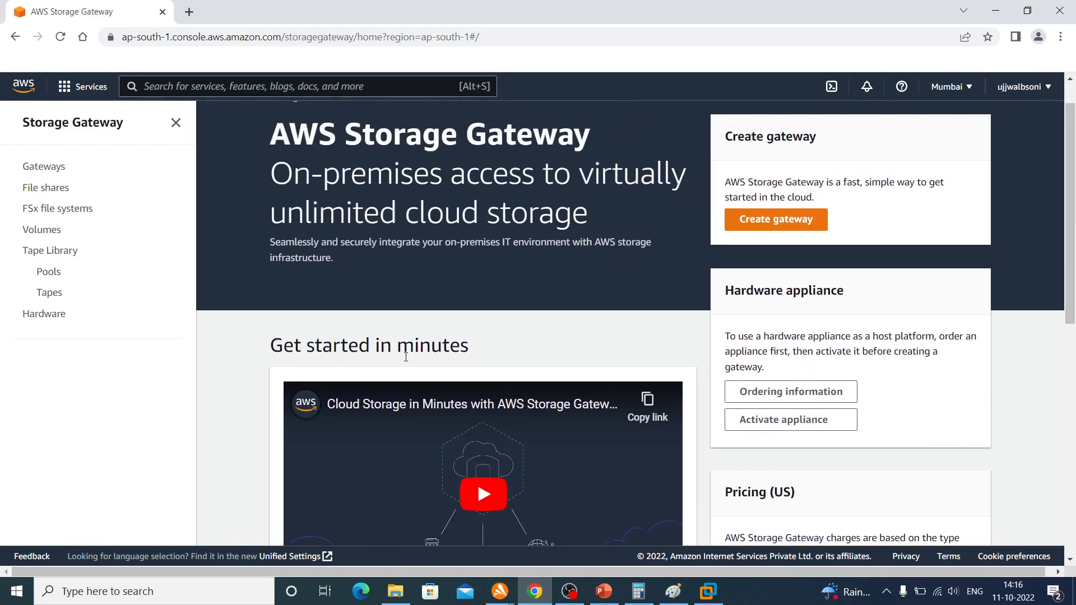
scroll(406, 357, "down", 5)
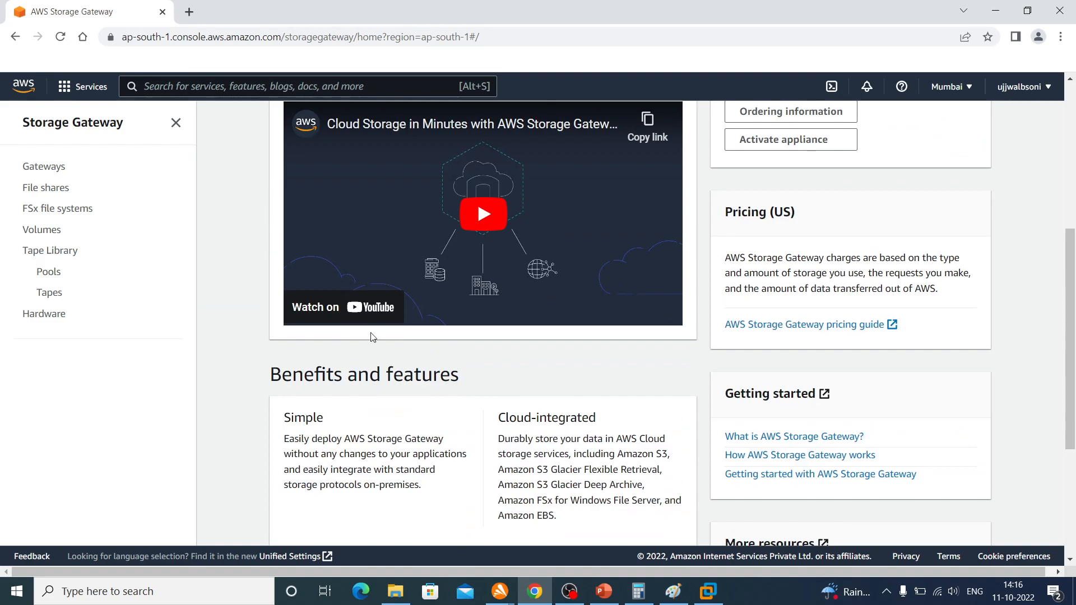
scroll(255, 388, "down", 4)
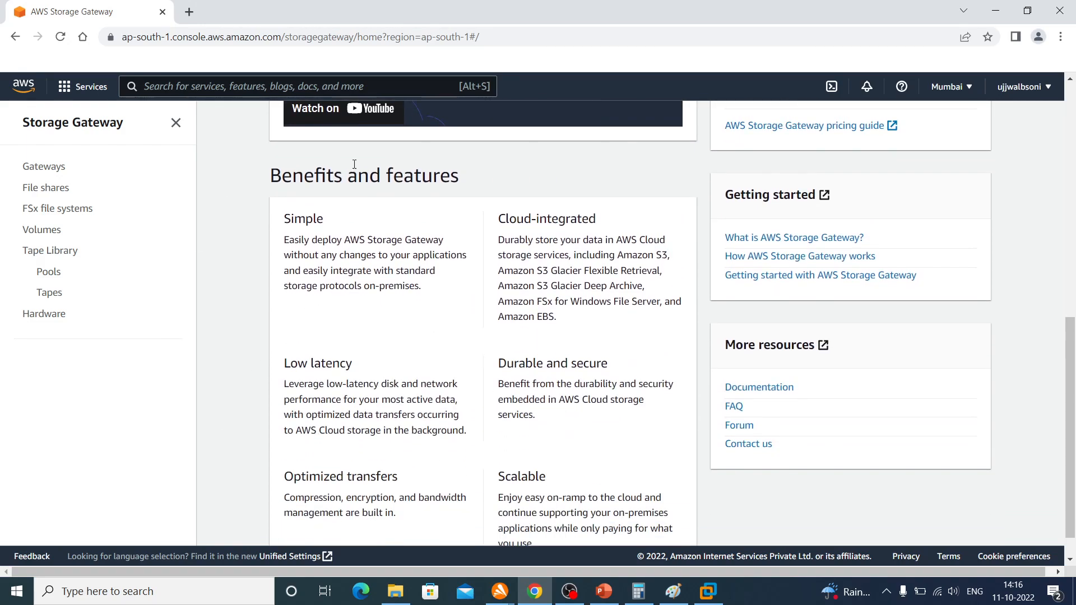
scroll(449, 262, "down", 1)
scroll(450, 261, "up", 6)
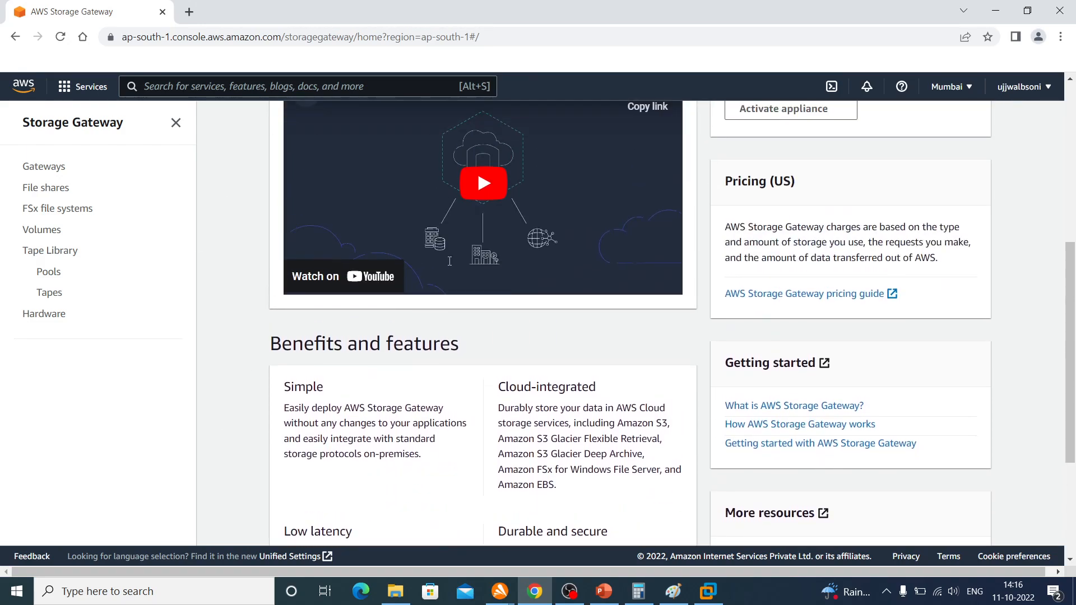
scroll(454, 261, "down", 6)
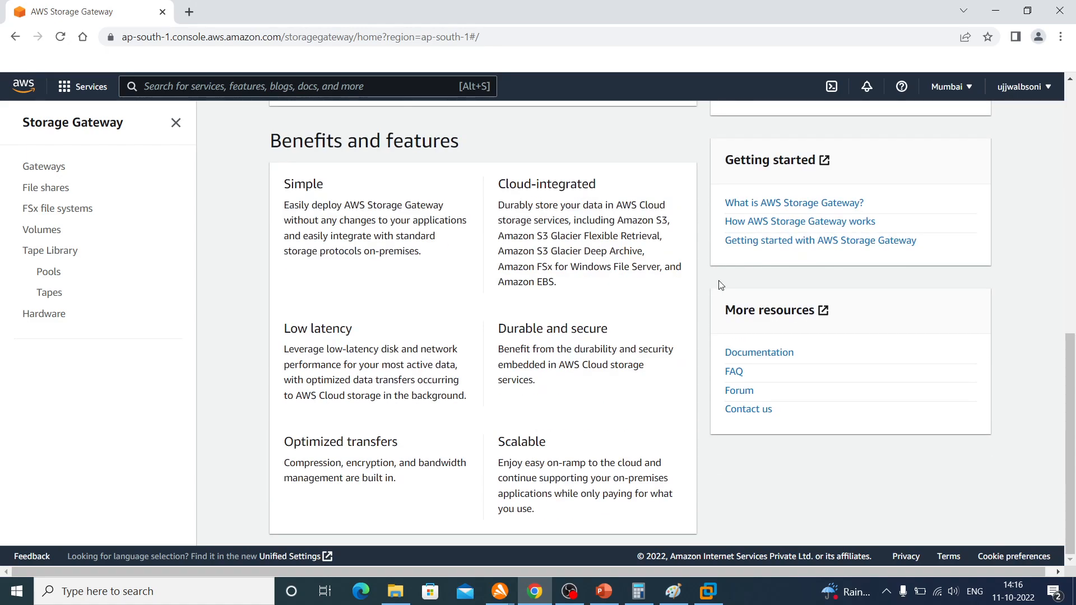
scroll(736, 209, "up", 7)
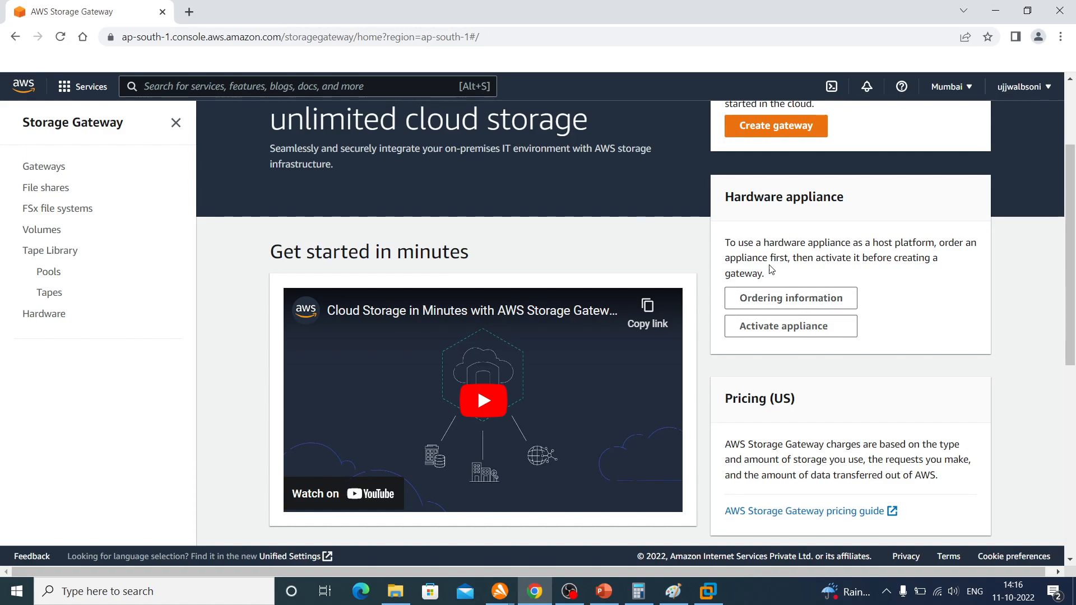
scroll(769, 265, "up", 3)
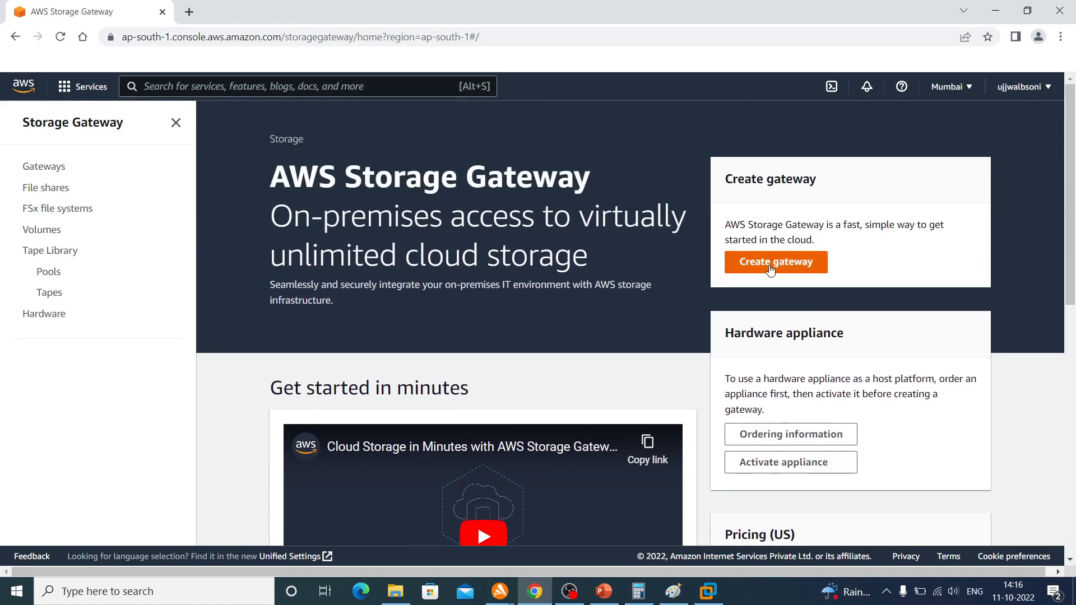
Start creating a gateway and name it MyFirstFileGateway
left_click(750, 264)
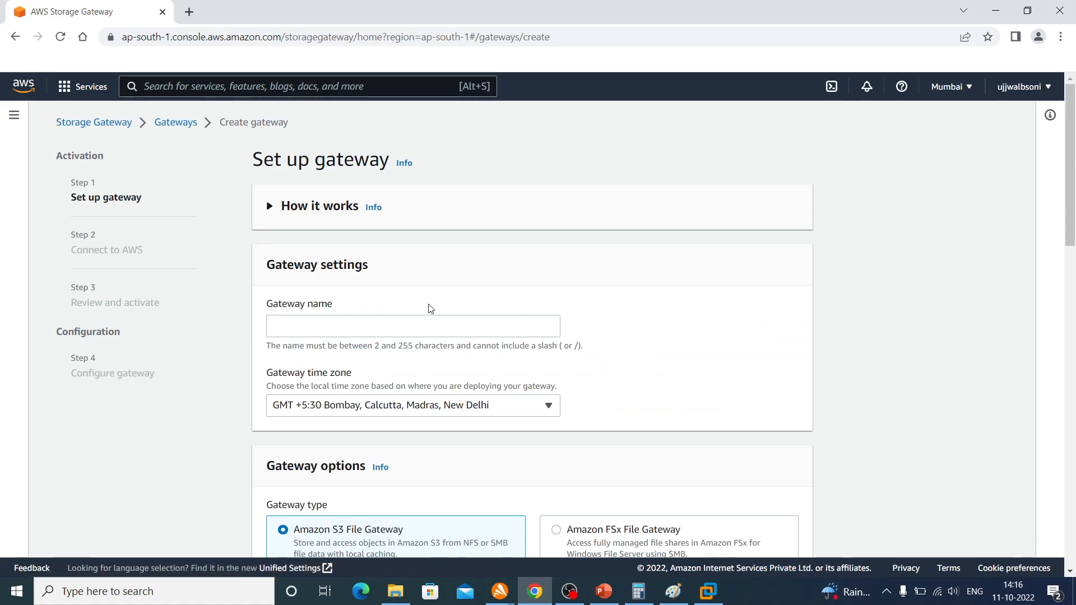
left_click(377, 322)
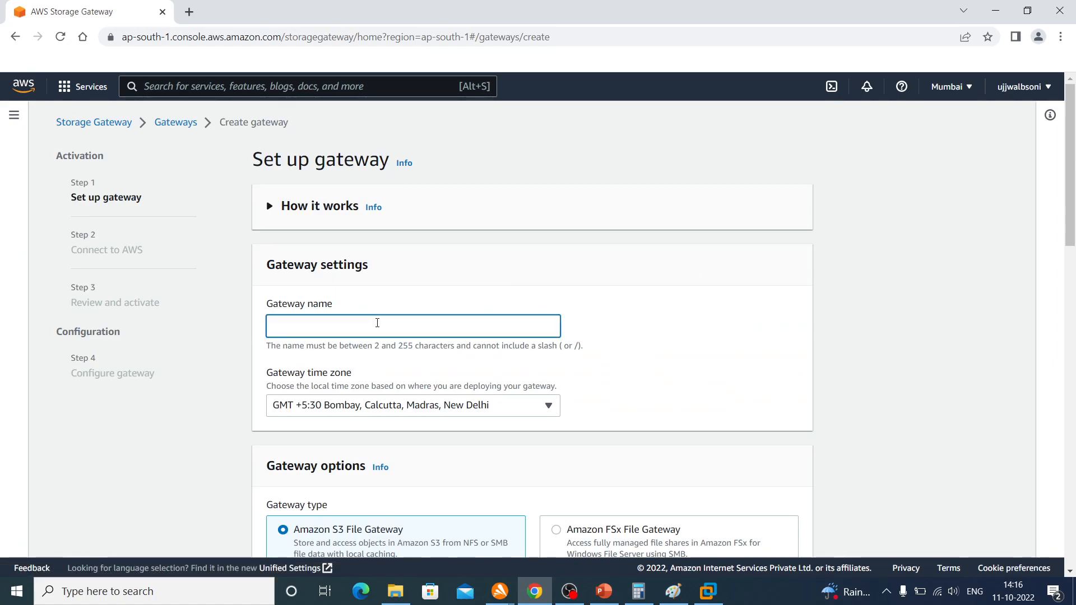
type("MyFi")
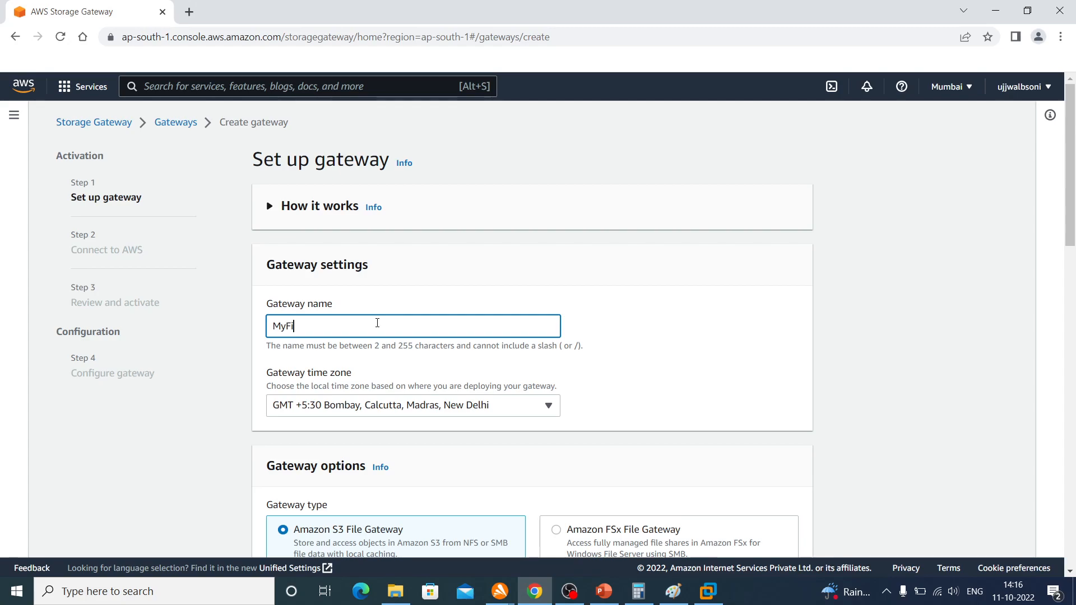
type("rstFileGateway")
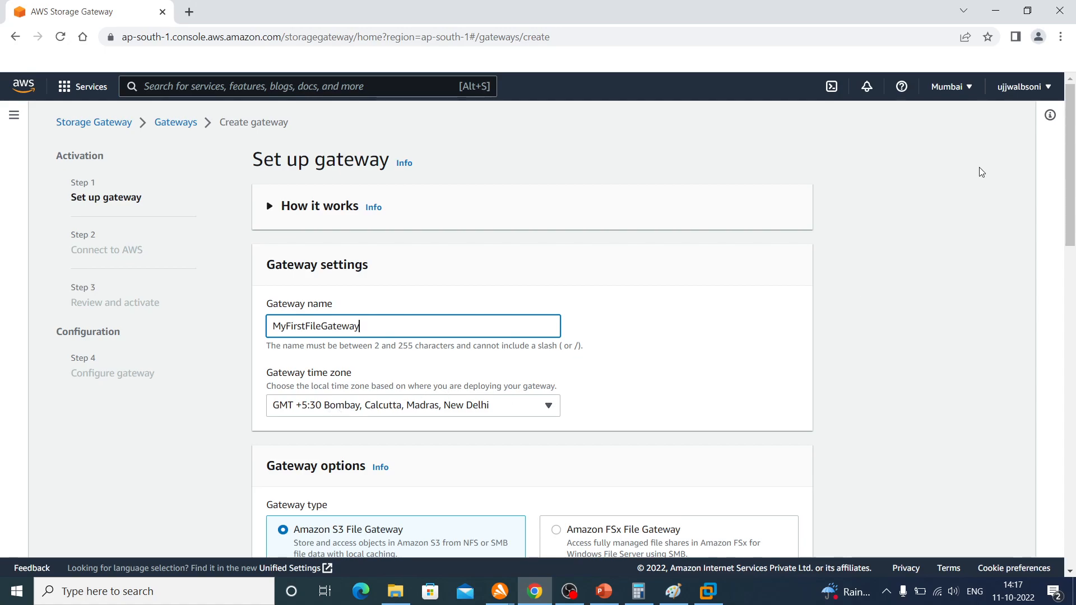
Check which AWS region is selected against the gateway's time zone setting
left_click(955, 88)
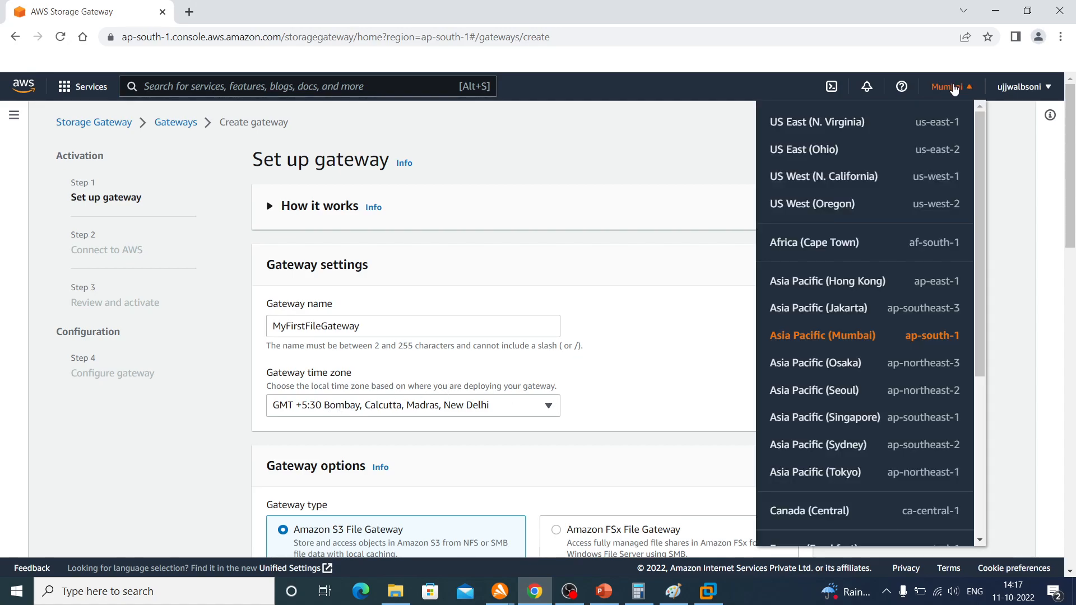
left_click(673, 313)
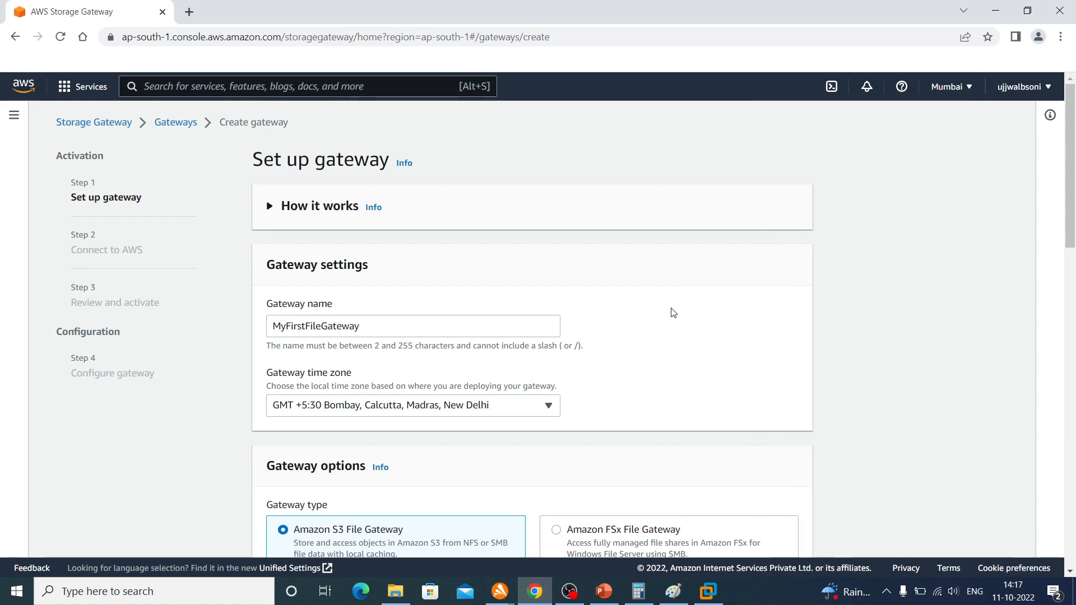
scroll(674, 313, "down", 5)
scroll(673, 312, "up", 2)
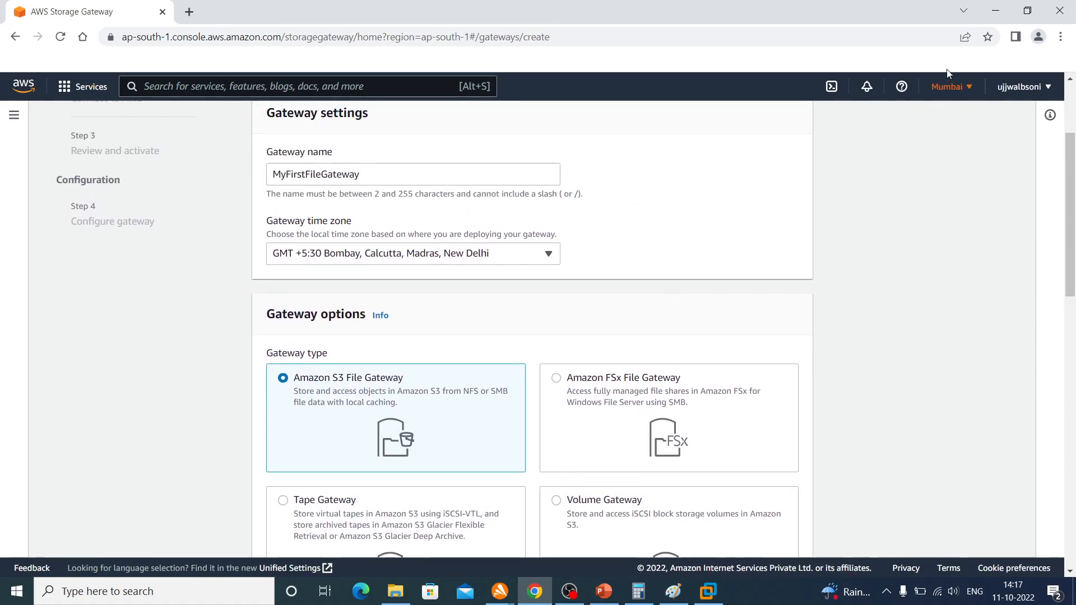
left_click(947, 87)
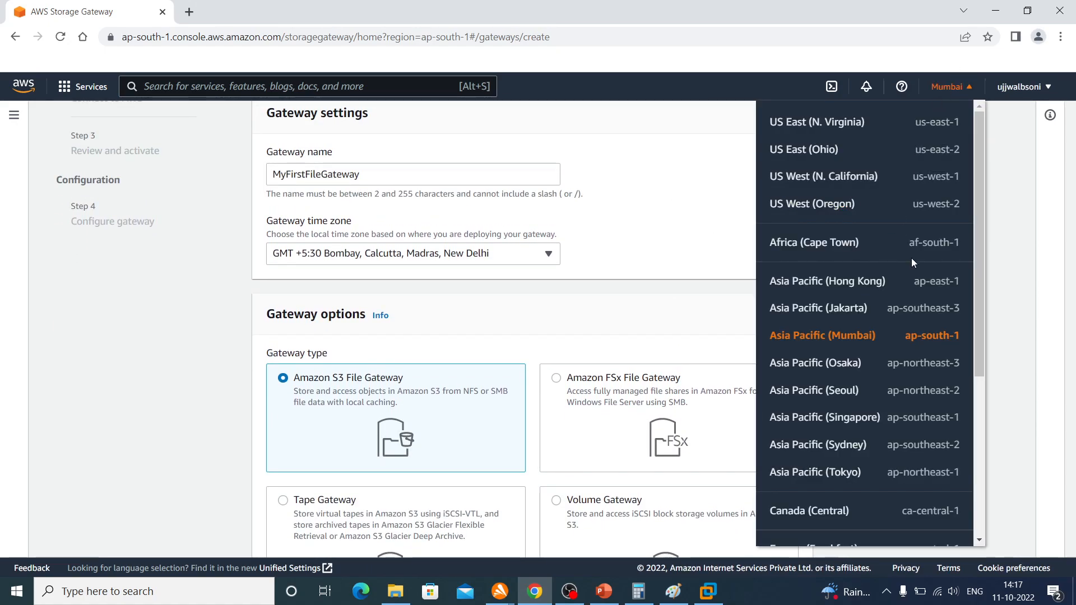
left_click(677, 226)
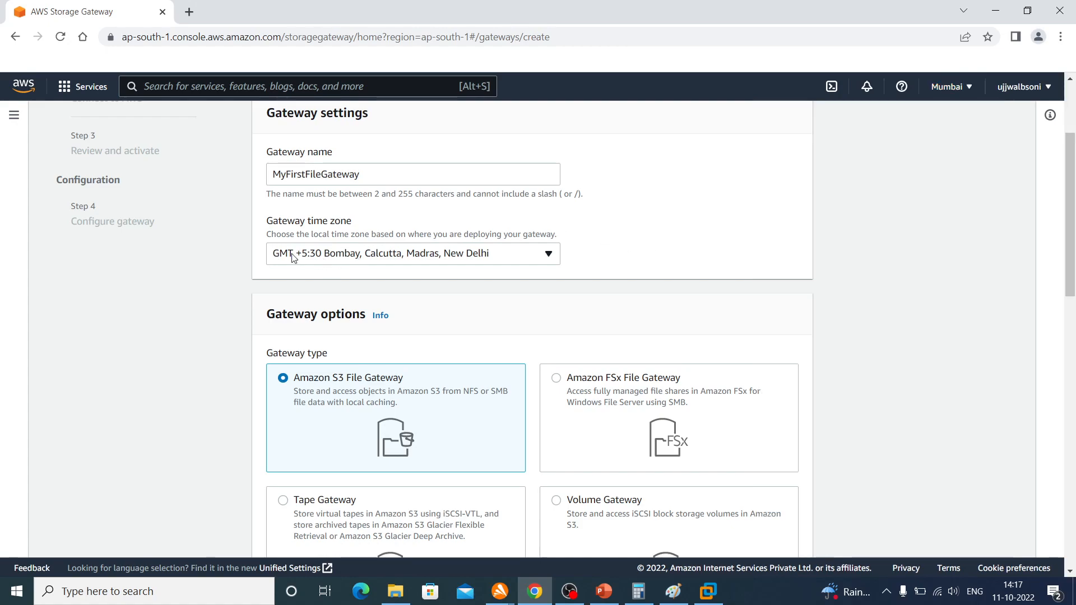
Keep Amazon S3 File Gateway as the gateway type and VMware ESXi as the host platform, and download the OVF template
scroll(600, 265, "down", 4)
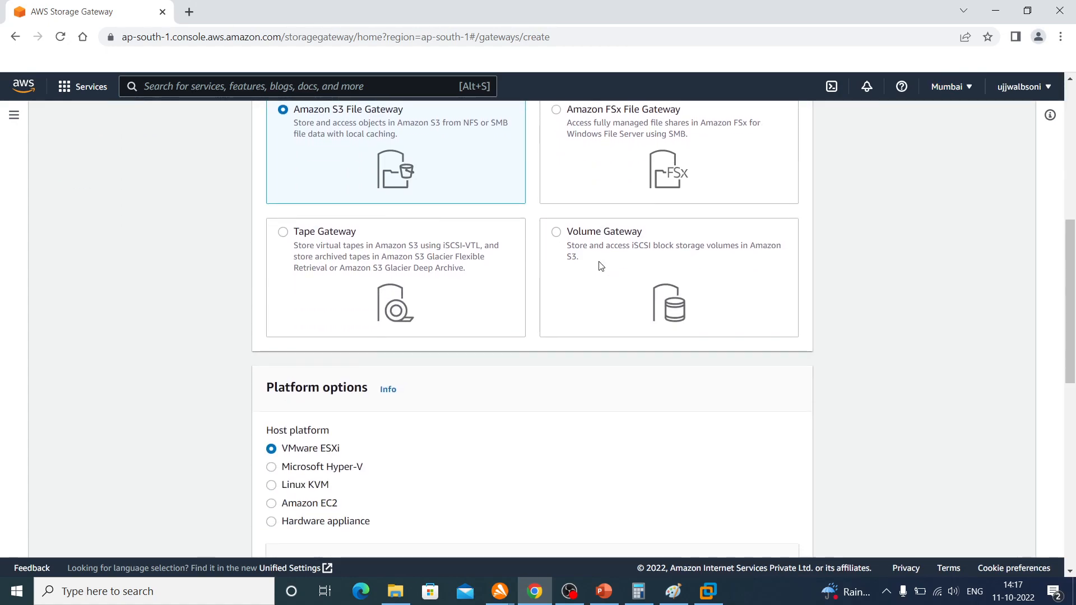
scroll(600, 265, "up", 2)
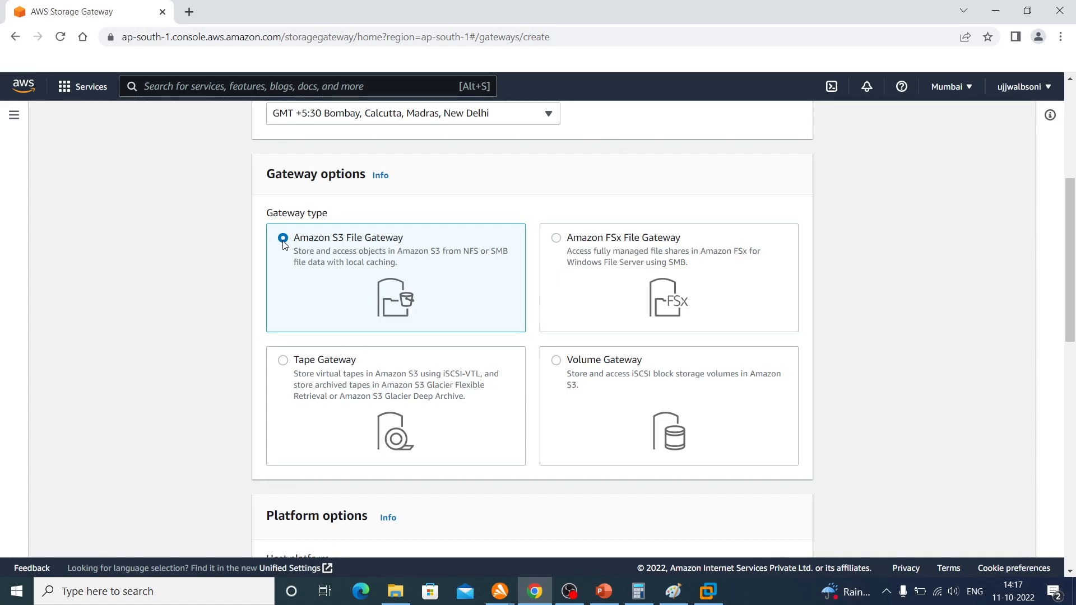
scroll(283, 245, "down", 4)
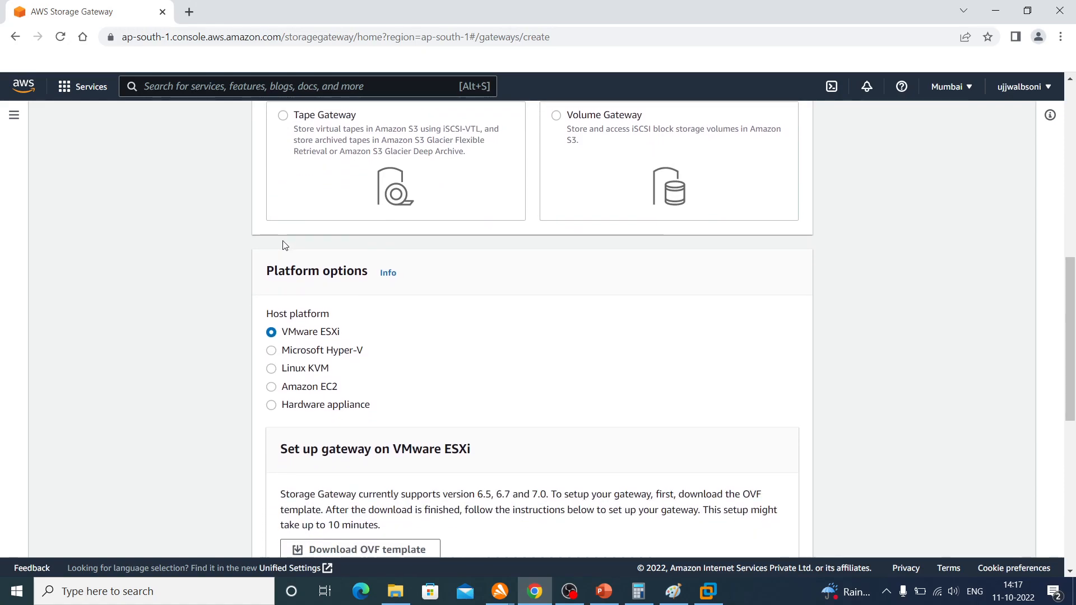
scroll(283, 245, "down", 1)
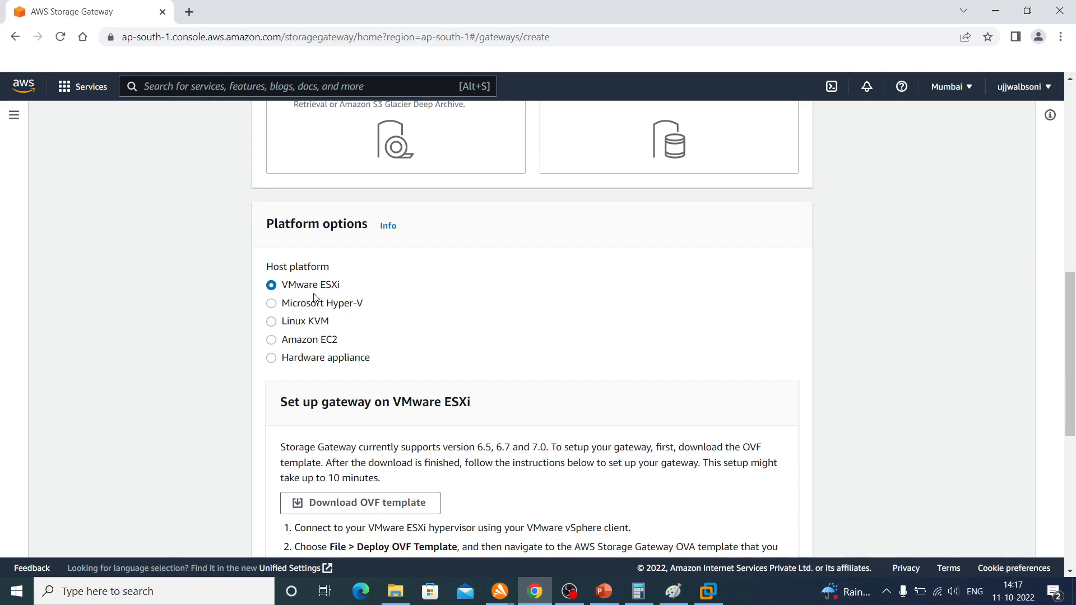
scroll(331, 297, "down", 2)
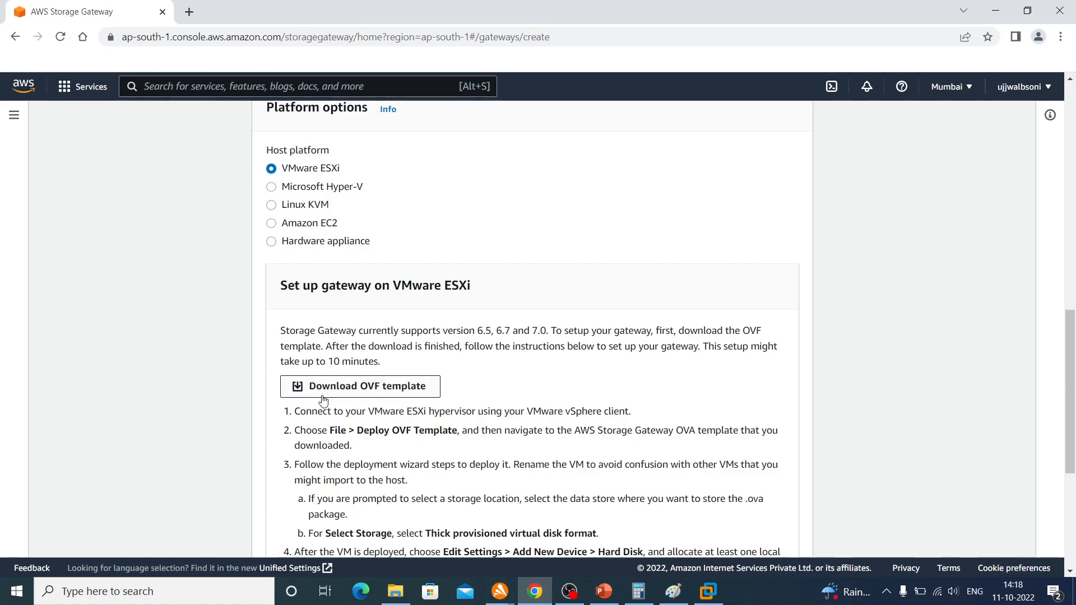
left_click(340, 392)
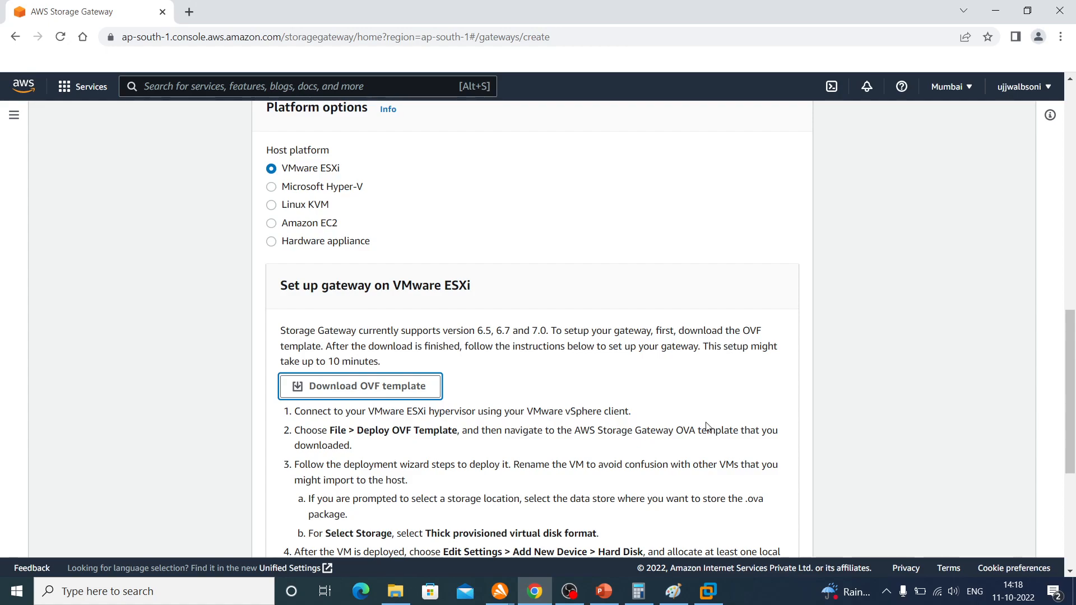
Switch to VMware Workstation and import the aws-storage-gateway-latest package from Downloads as a virtual machine named MyFirstVM
left_click(706, 594)
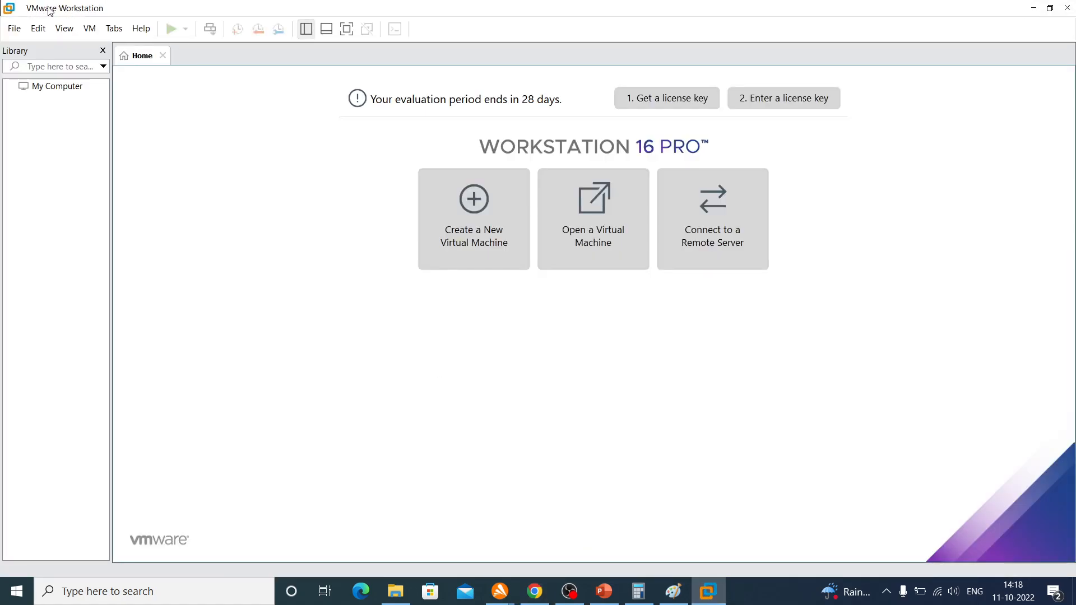
left_click(15, 30)
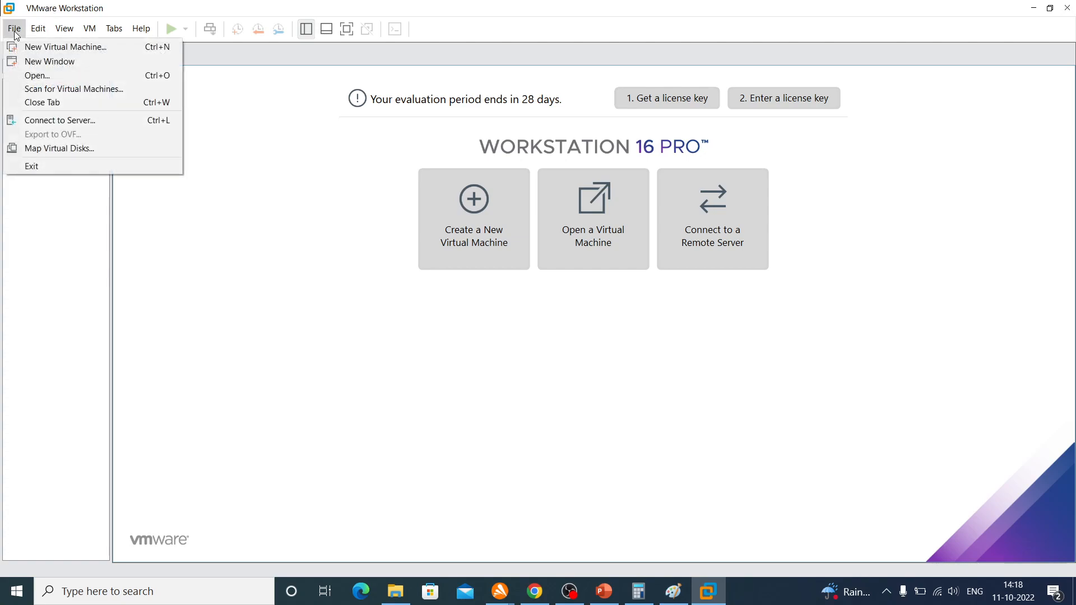
left_click(37, 76)
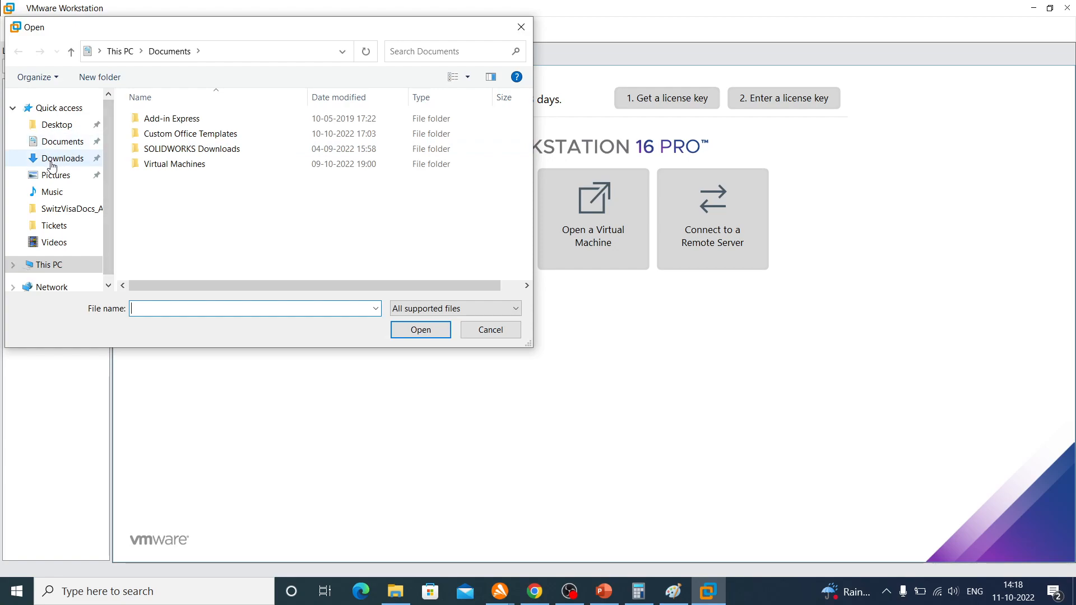
left_click(58, 160)
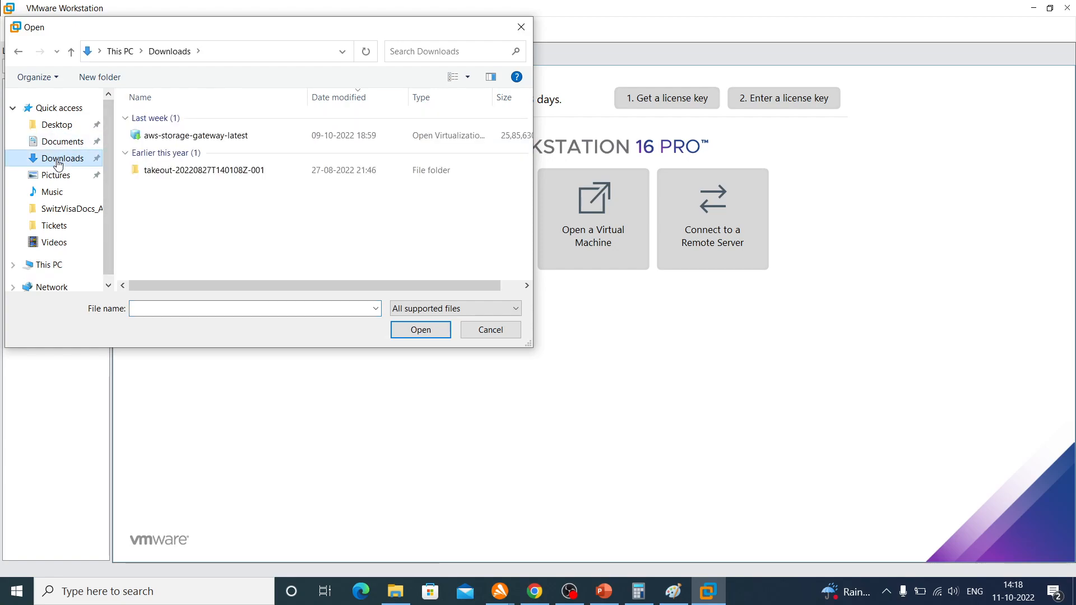
double_click(205, 141)
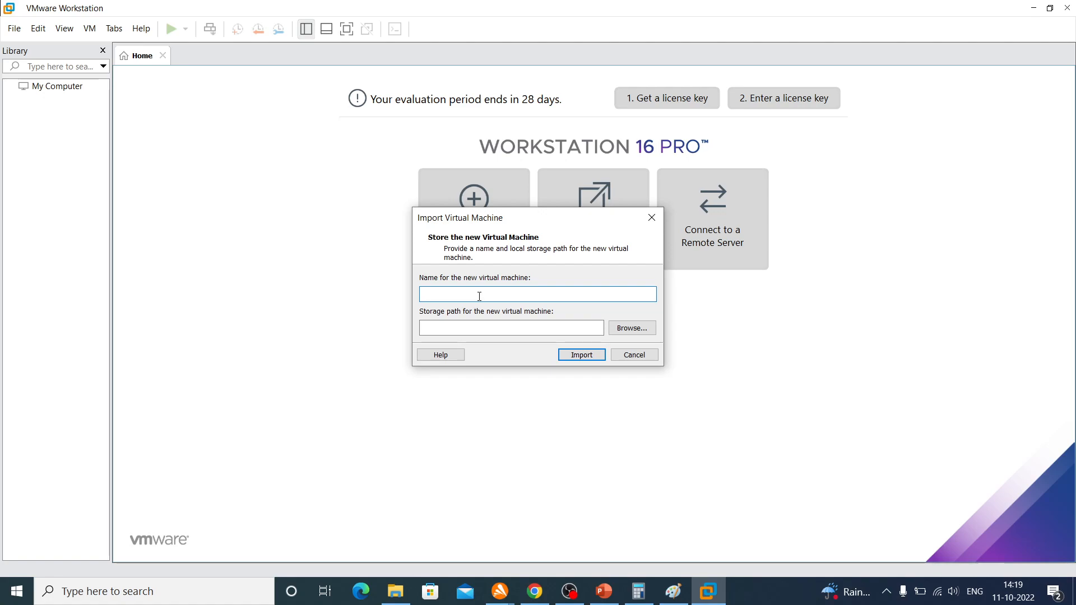
type("MyFirstVM")
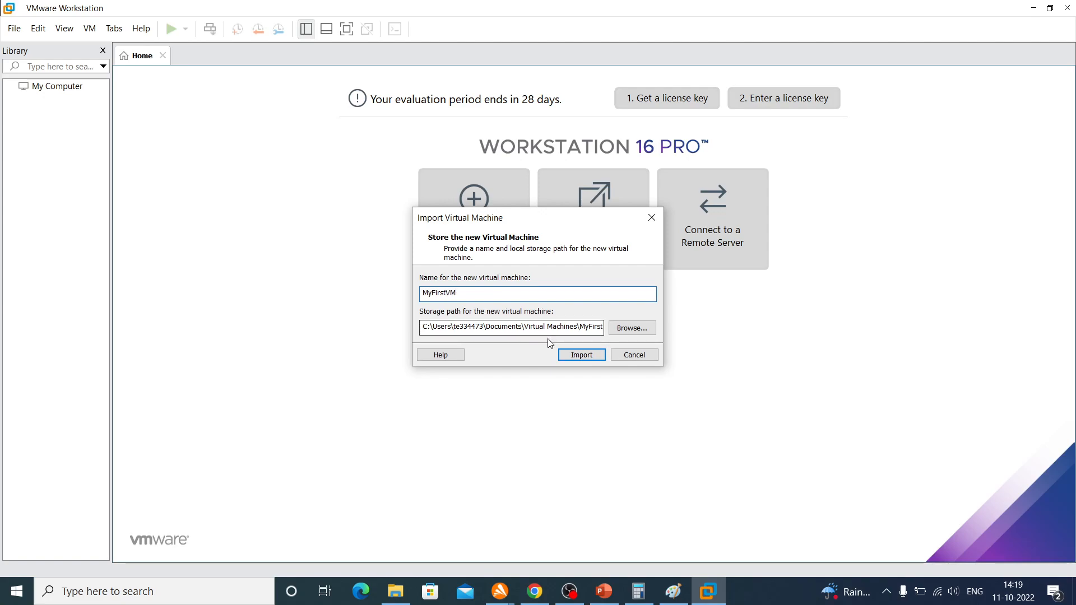
left_click(574, 354)
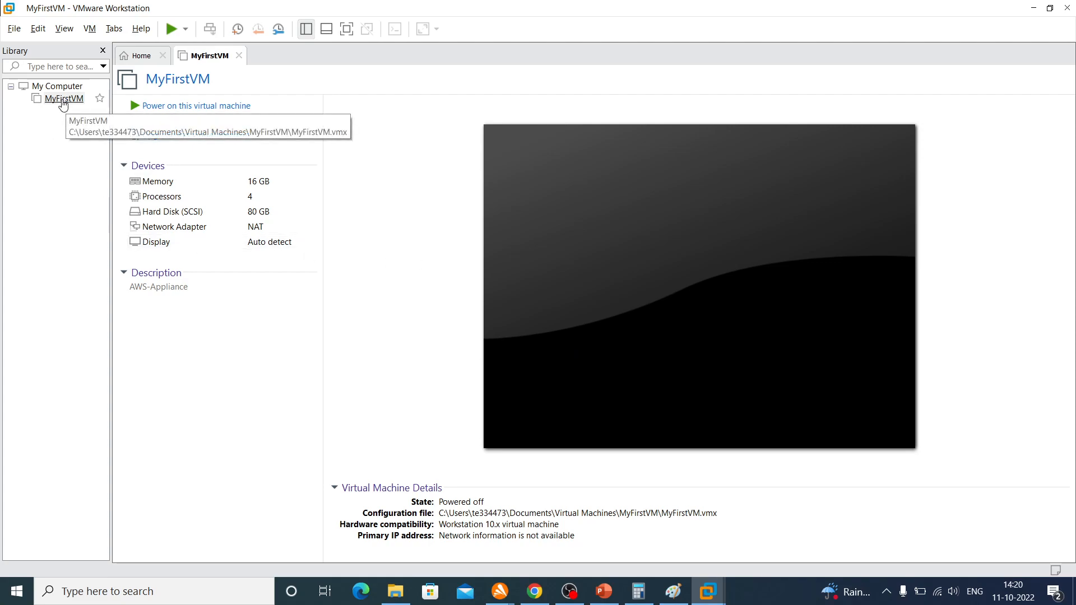
Add a new 8 GB SCSI virtual hard disk to MyFirstVM, stored as a single file named MyFirstVM.vmdk
right_click(58, 103)
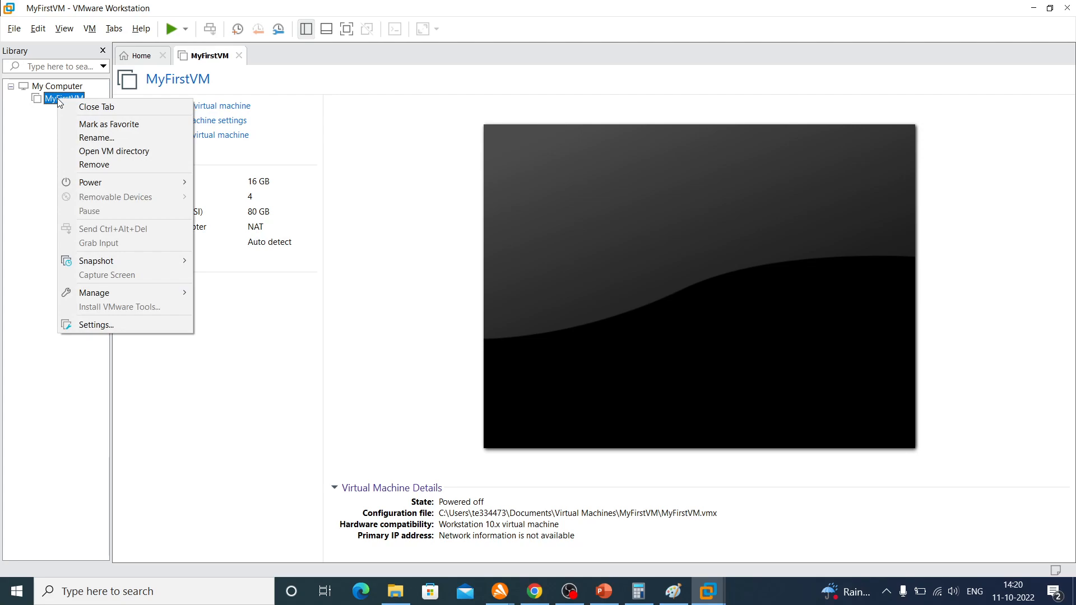
left_click(86, 328)
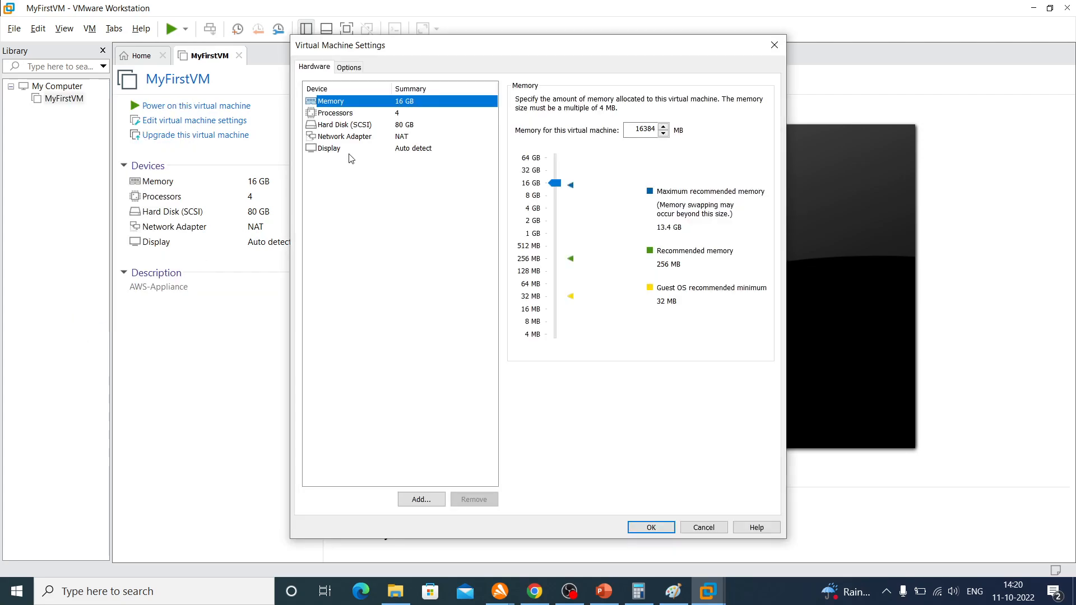
left_click(336, 127)
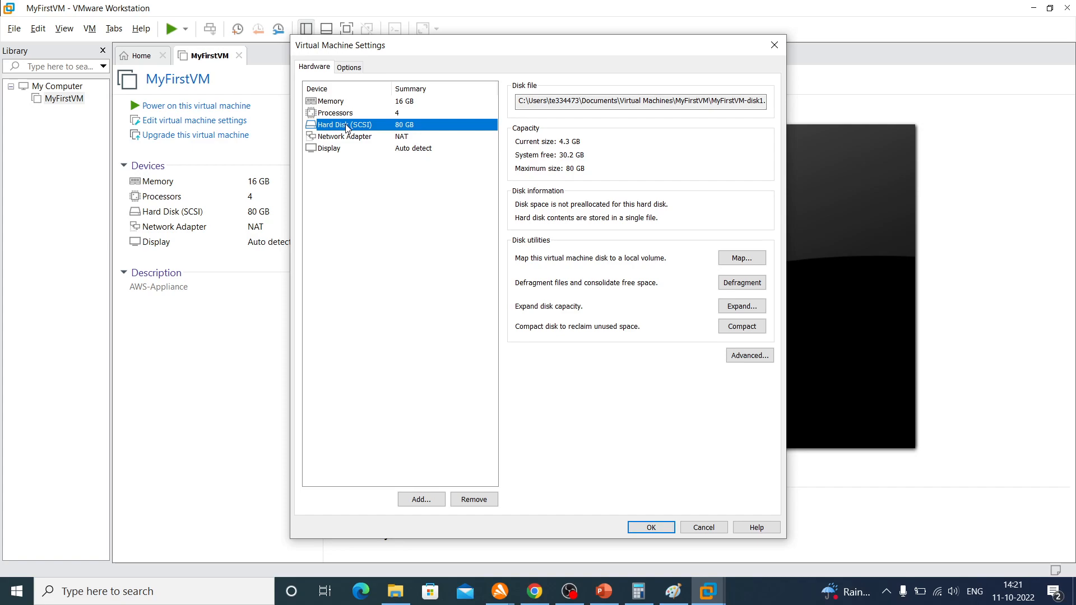
left_click(421, 500)
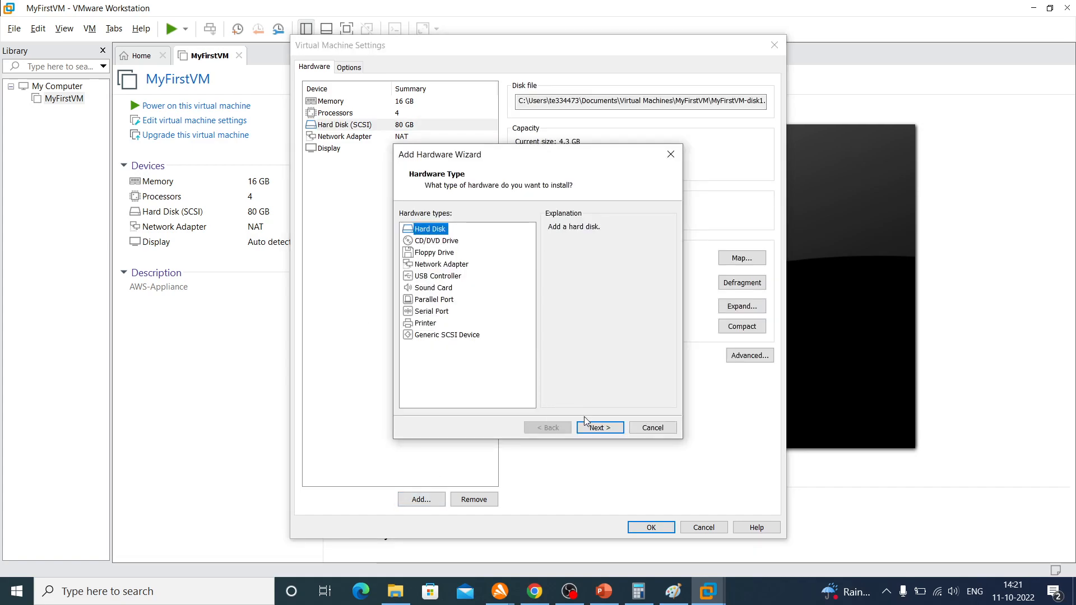
left_click(598, 429)
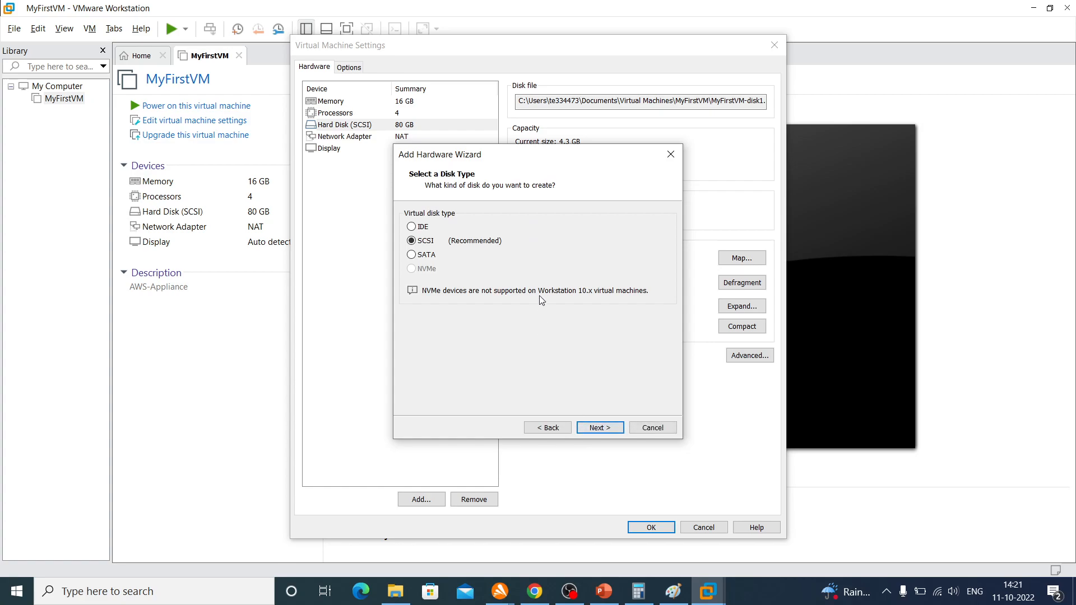
left_click(599, 432)
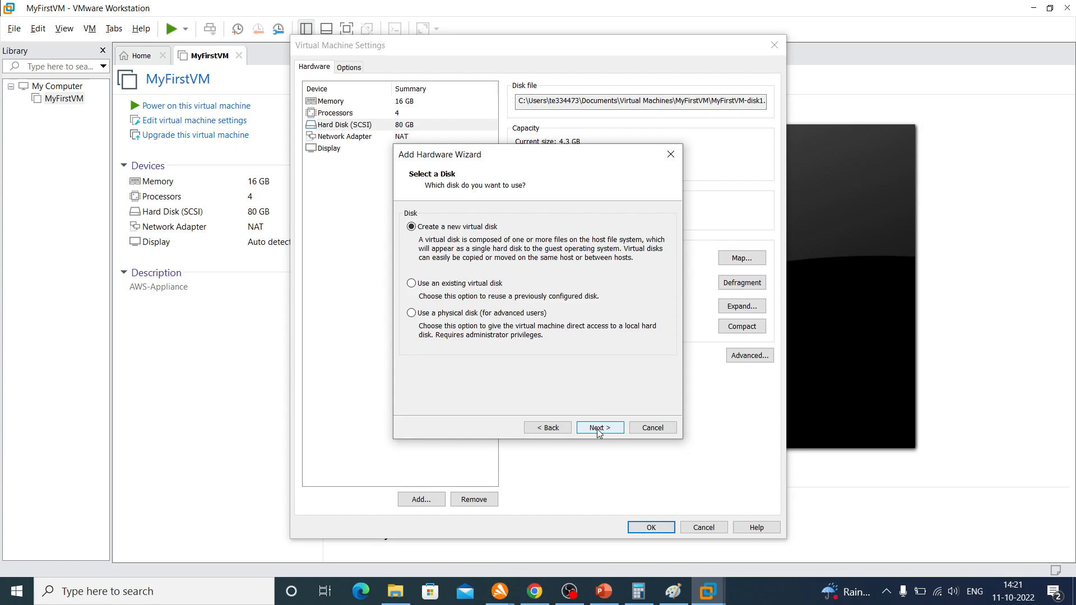
left_click(599, 432)
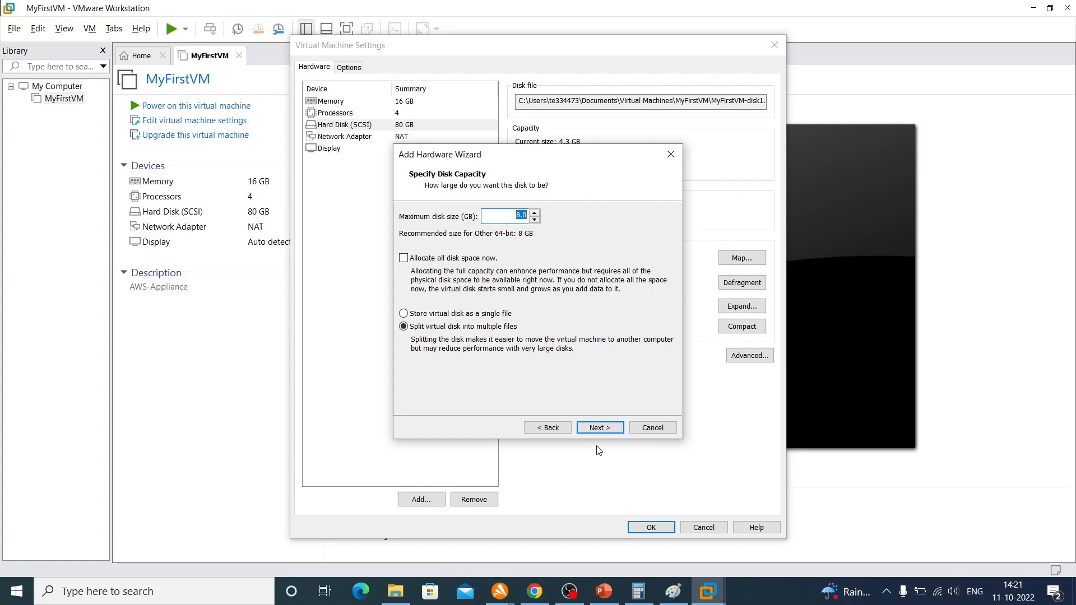
left_click(447, 315)
left_click(597, 435)
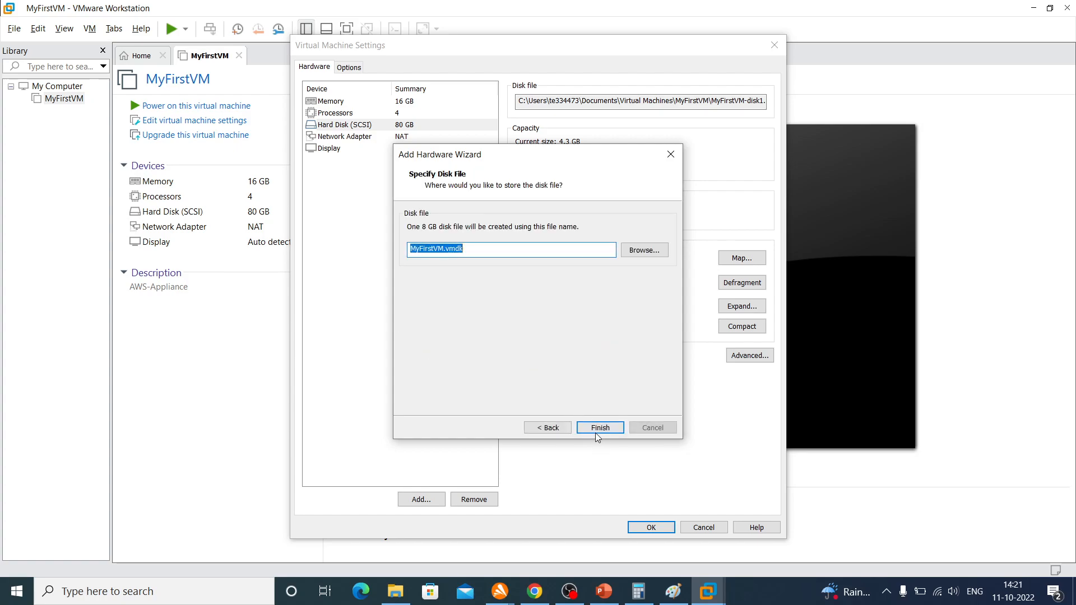
left_click(607, 429)
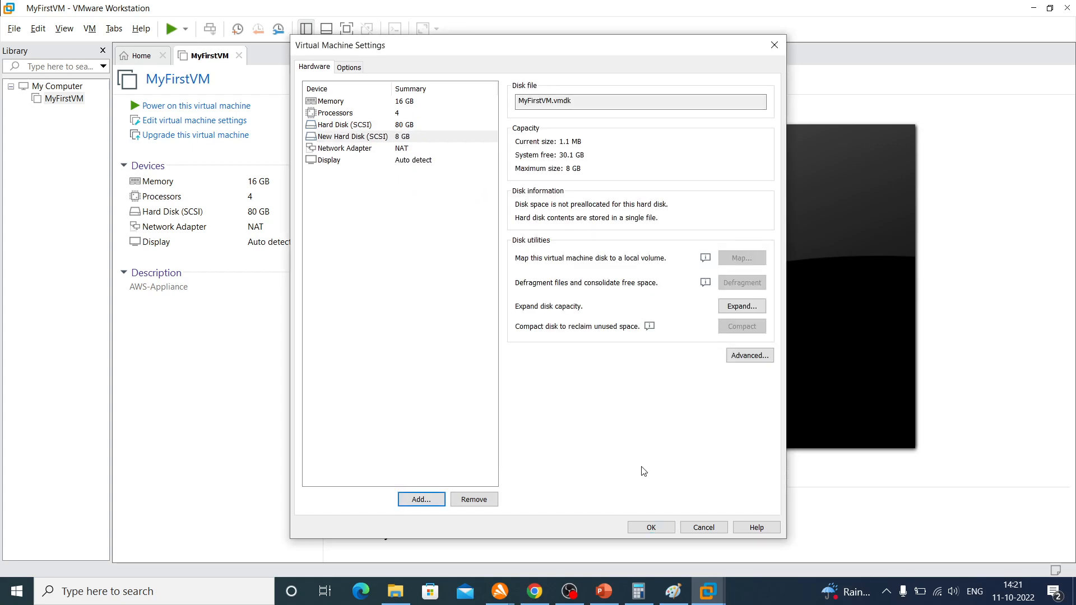
left_click(652, 529)
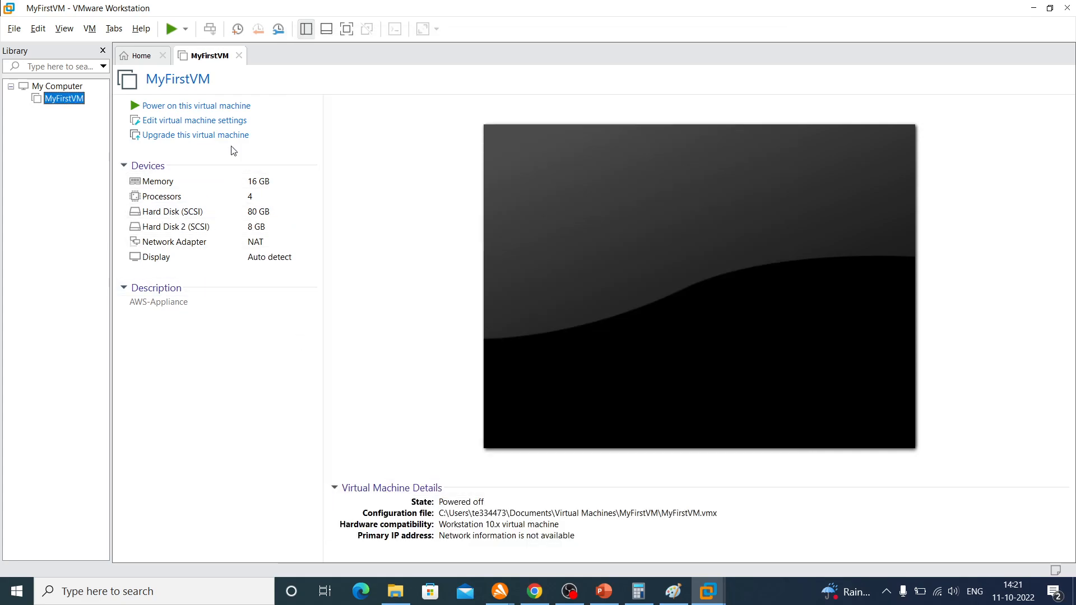
Power on MyFirstVM and log in to the AWS Appliance console as admin with the account password
left_click(208, 112)
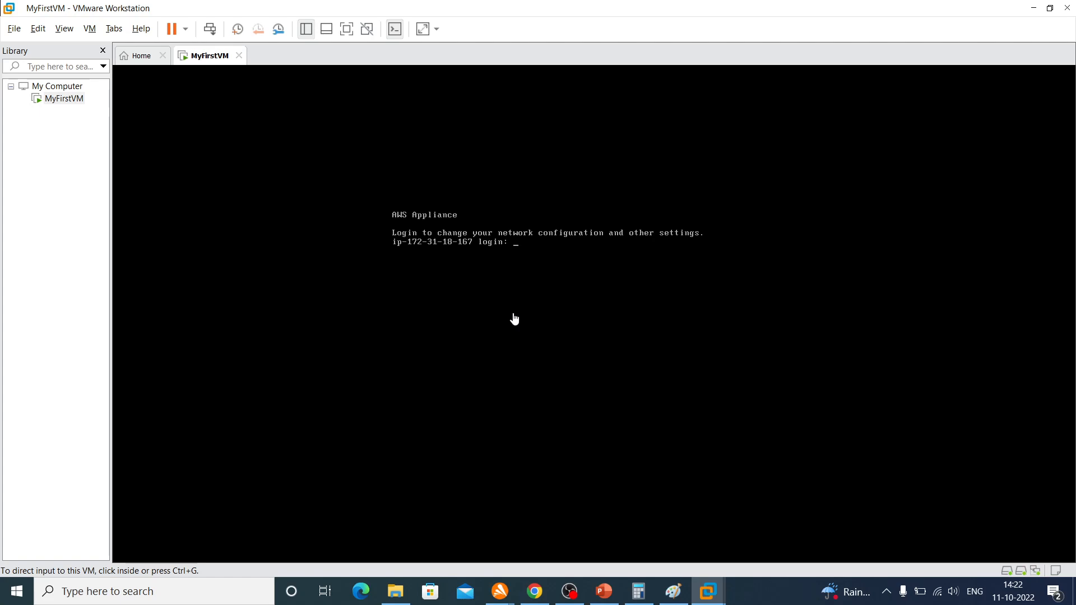
left_click(526, 252)
type("admin")
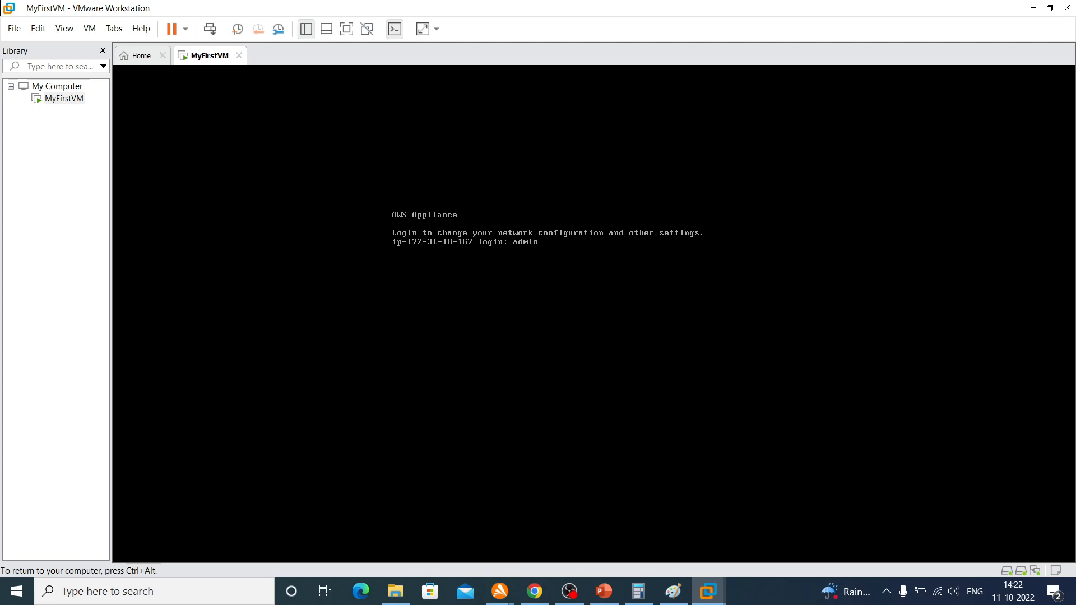
key("Return")
key("Return")
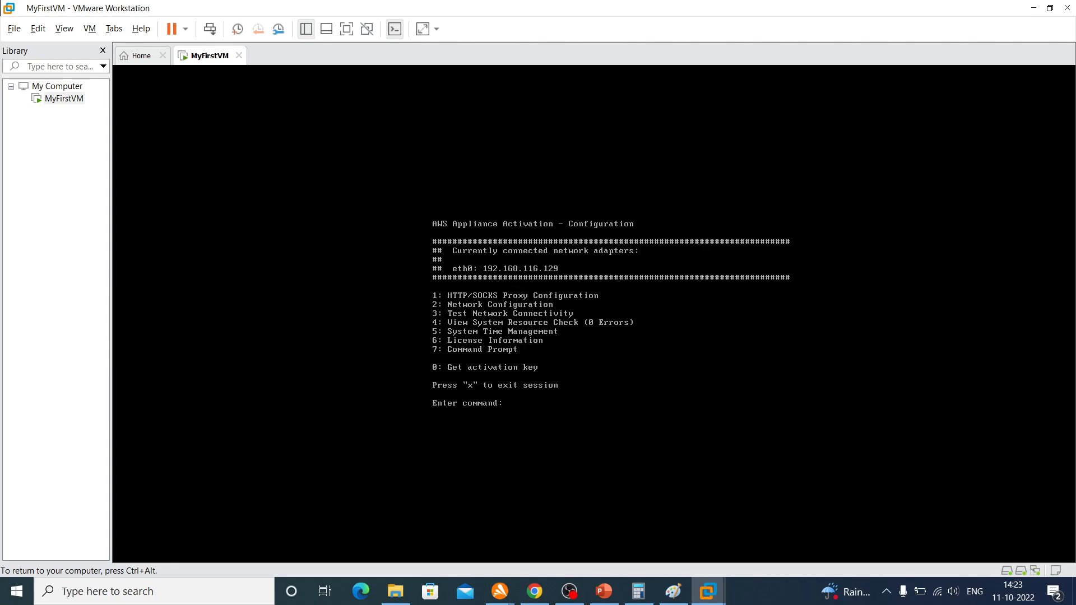
key("ctrl+alt")
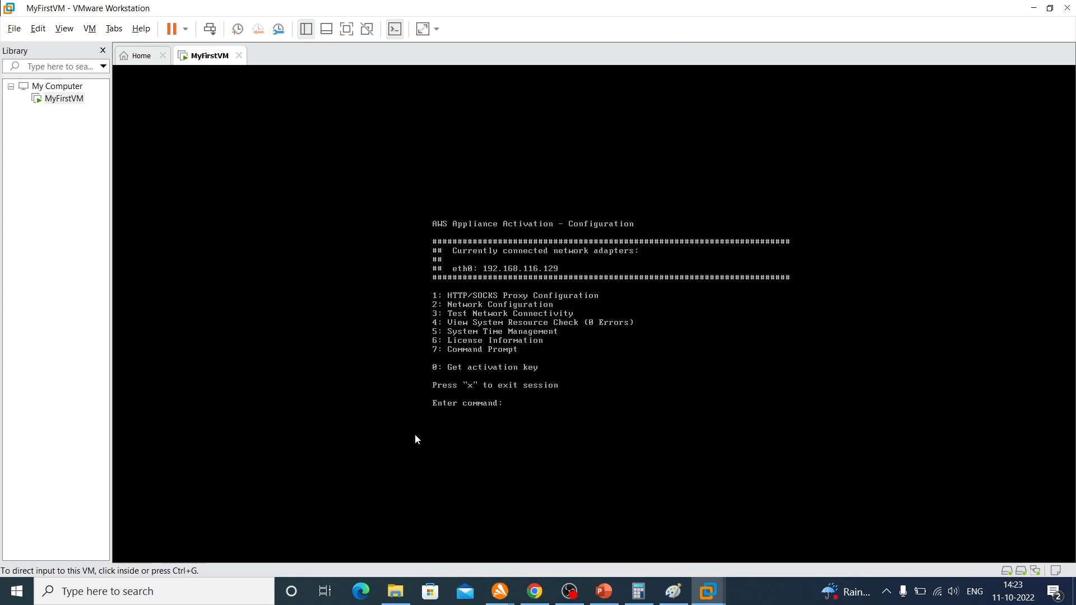
Switch to the AWS Storage Gateway page in Chrome, confirm the OVF template deployment is complete, and continue to Connect to AWS
left_click(534, 595)
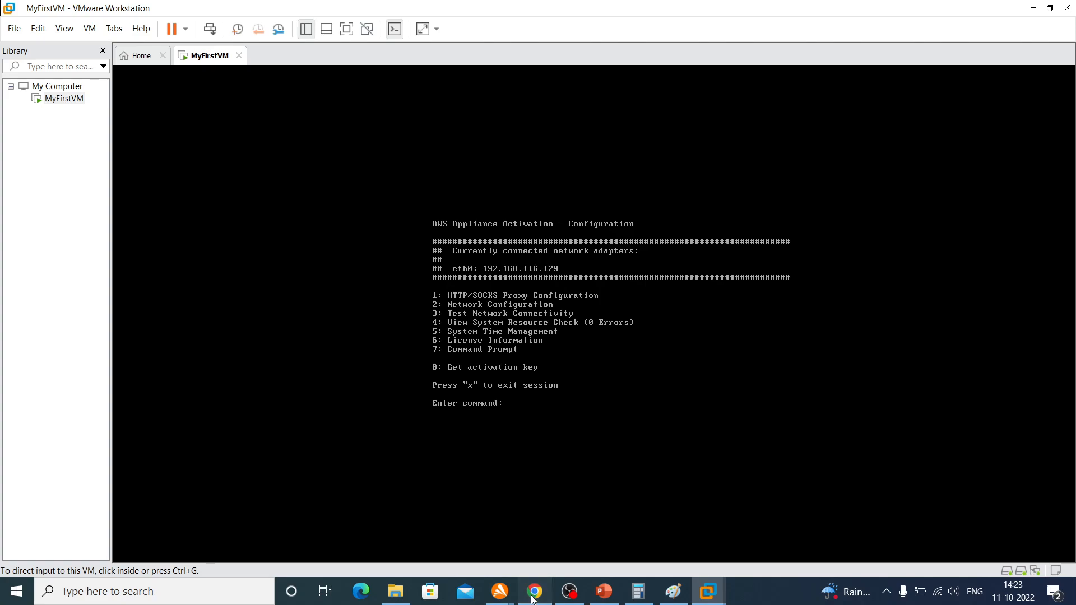
scroll(596, 351, "down", 5)
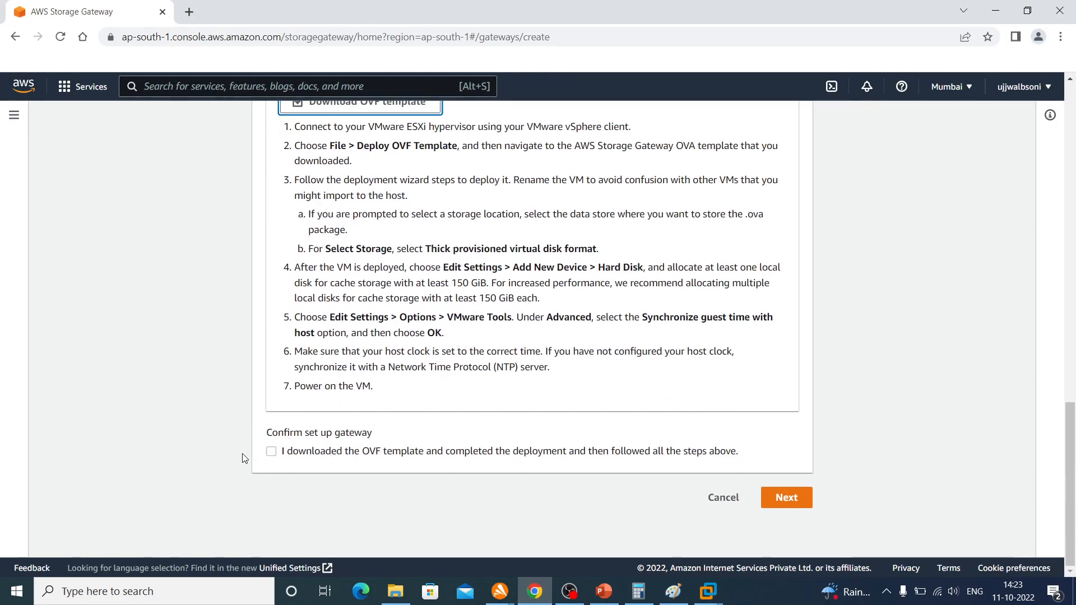
left_click(271, 453)
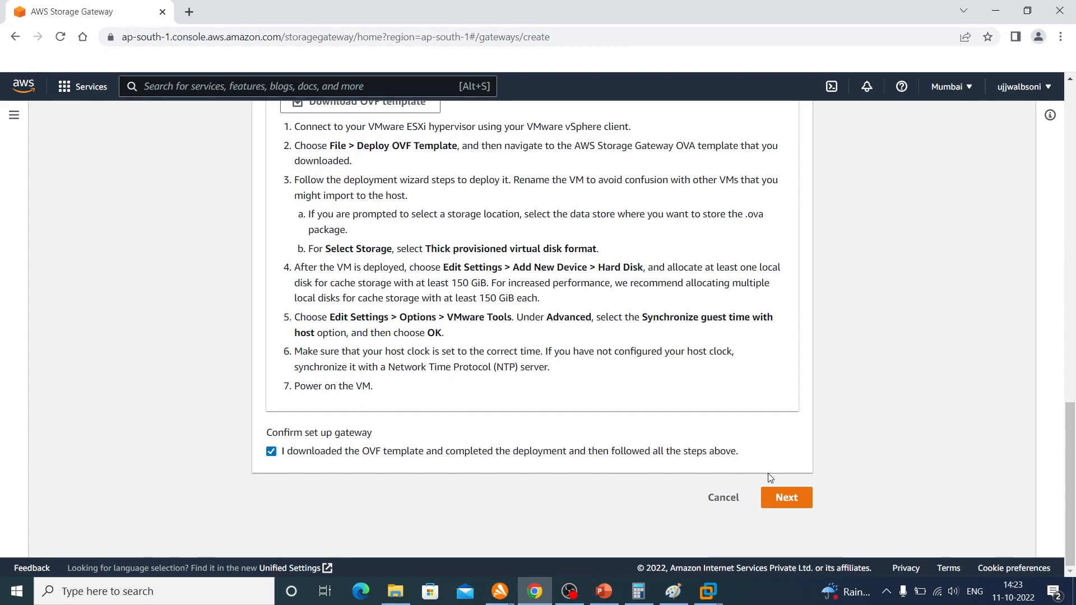
left_click(782, 497)
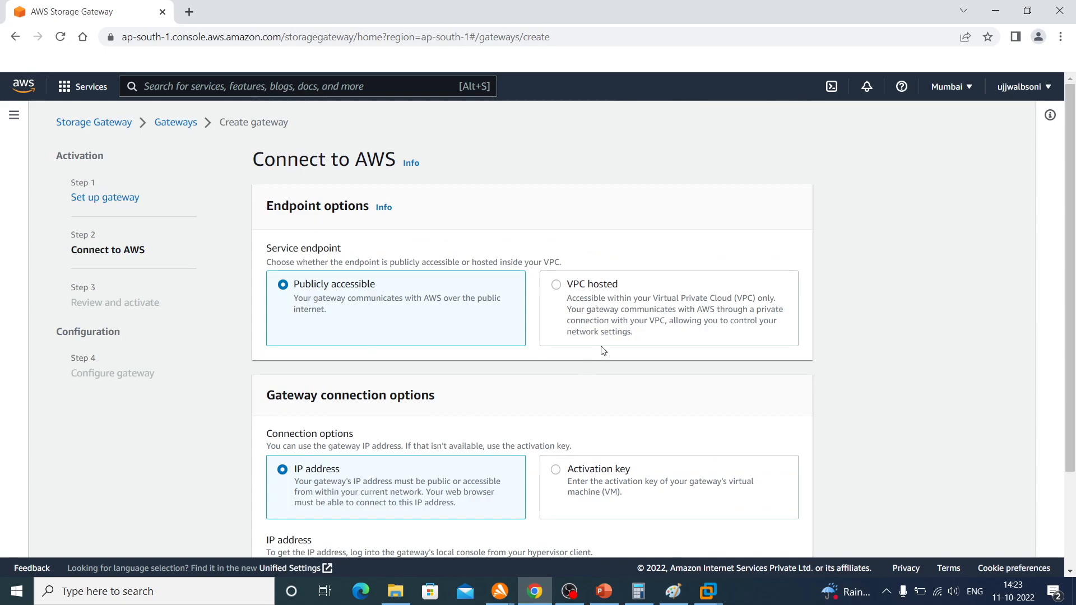
Keep the publicly accessible endpoint, enter the appliance's IP address 192.168.116.129 from the VMware console as the gateway connection, and continue
scroll(713, 338, "down", 2)
scroll(712, 338, "up", 1)
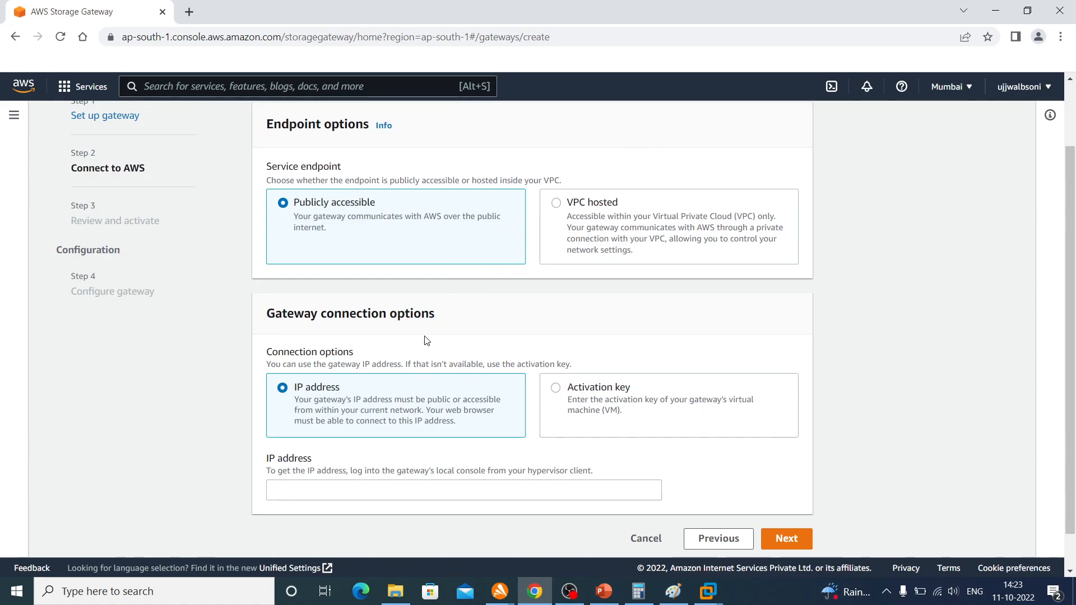
left_click(350, 492)
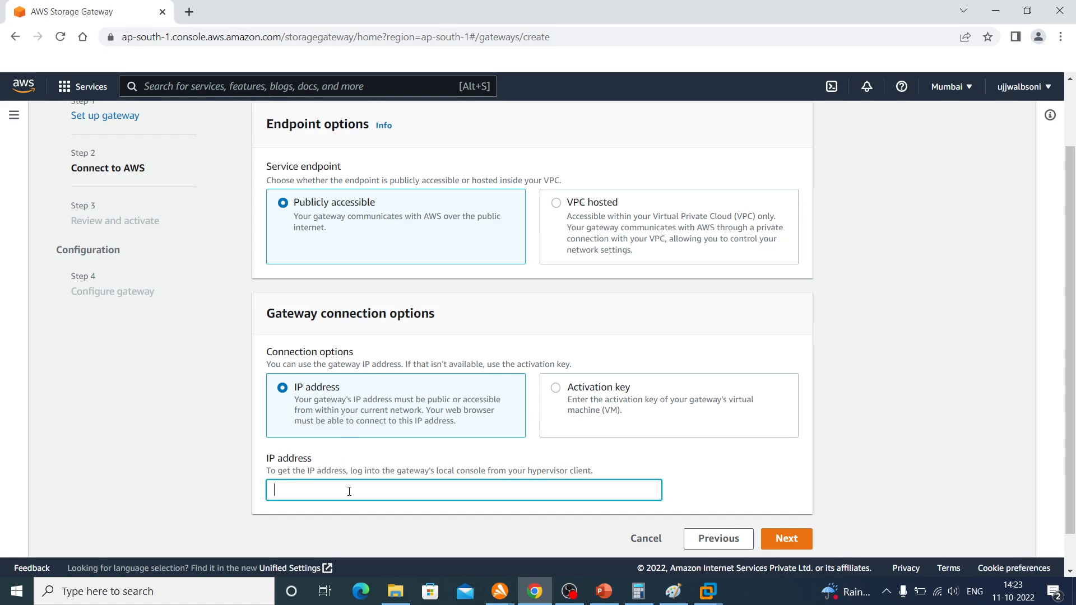
left_click(708, 595)
left_click(742, 564)
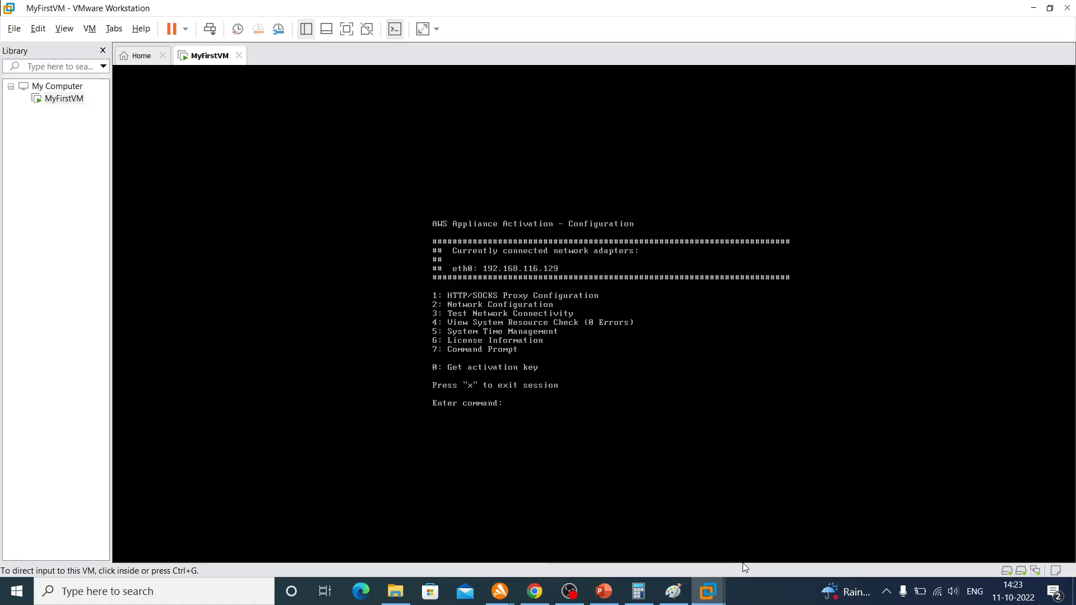
left_click(1034, 12)
type("192.")
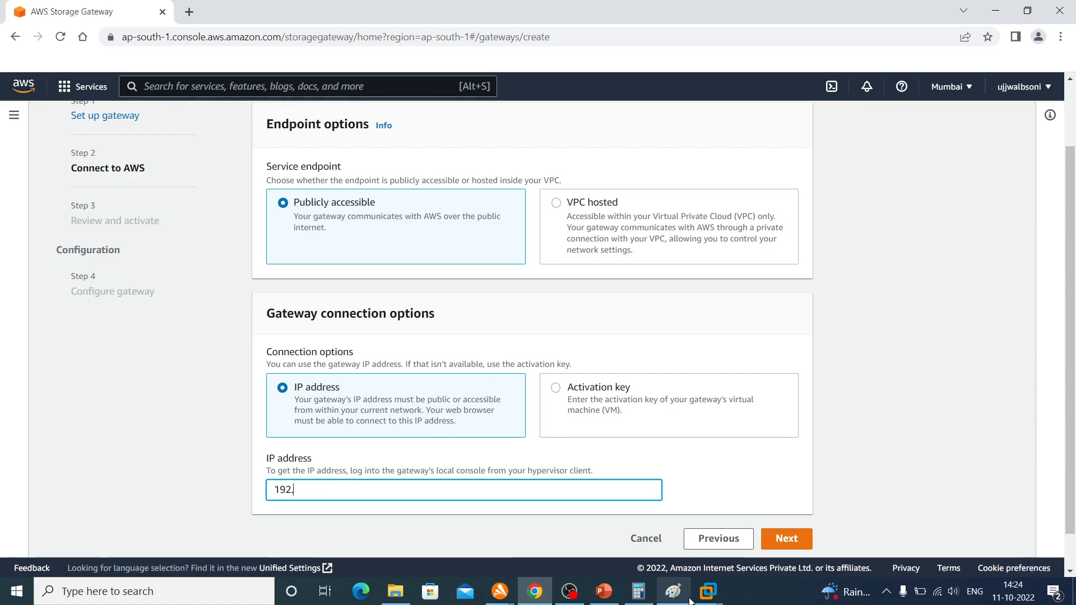
mouse_move(708, 593)
left_click(771, 539)
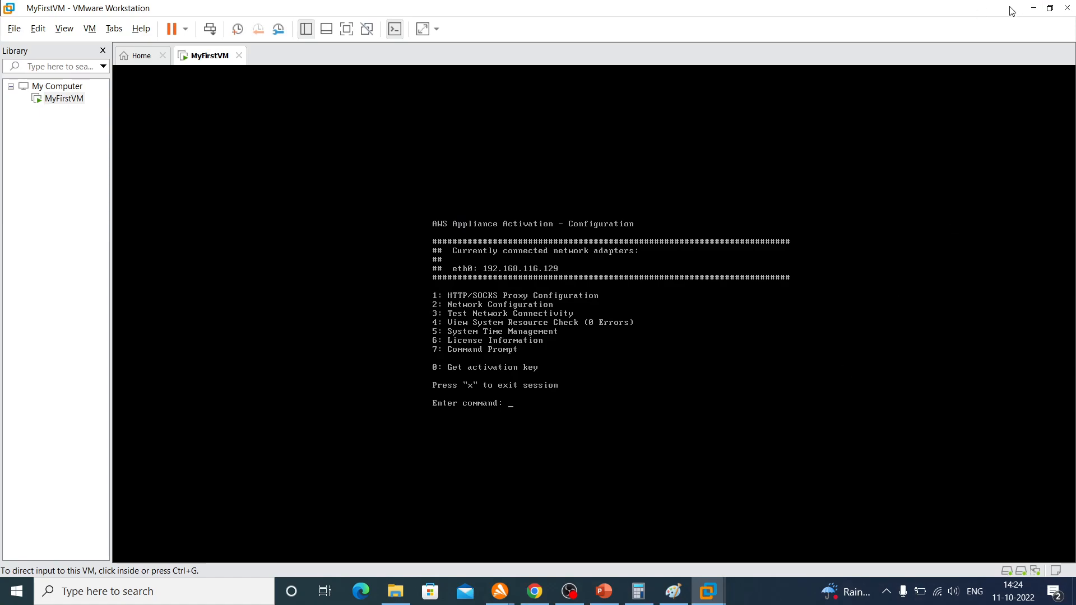
left_click(1033, 8)
type("168.116.")
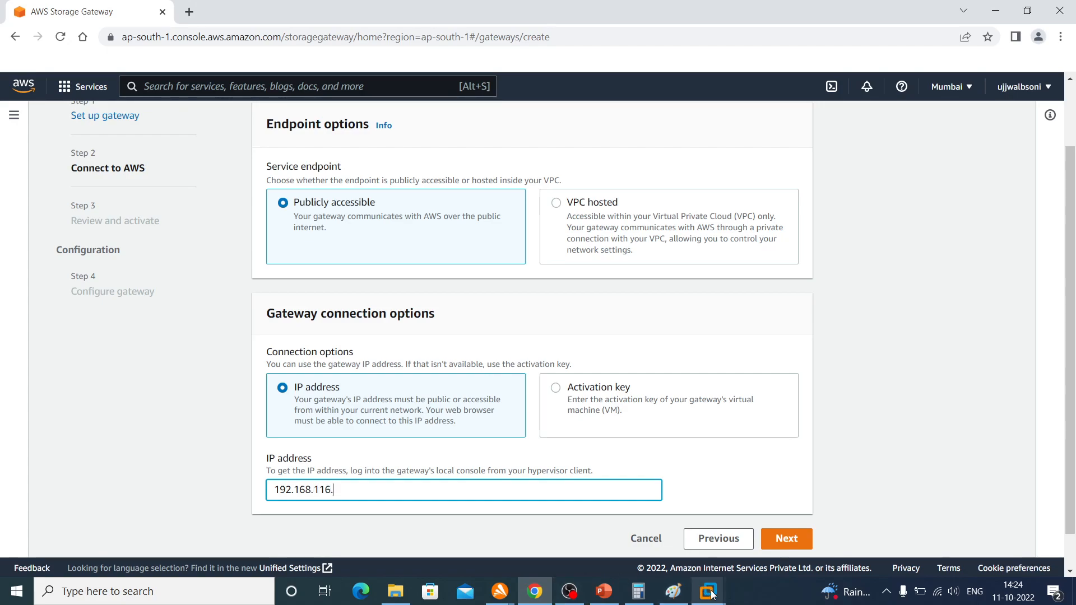
mouse_move(711, 595)
left_click(755, 511)
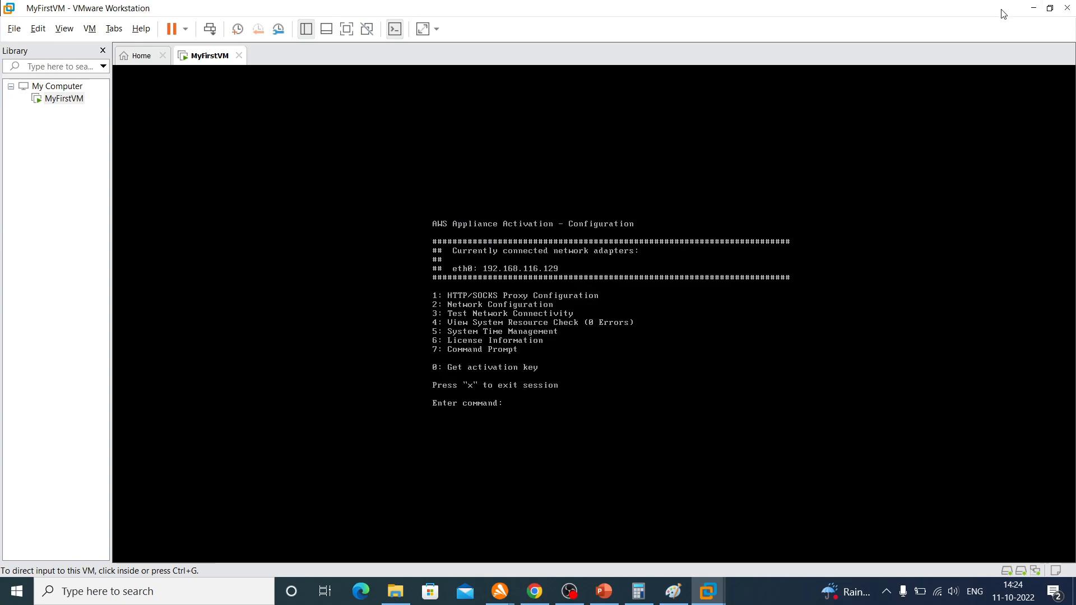
left_click(1034, 8)
type("129")
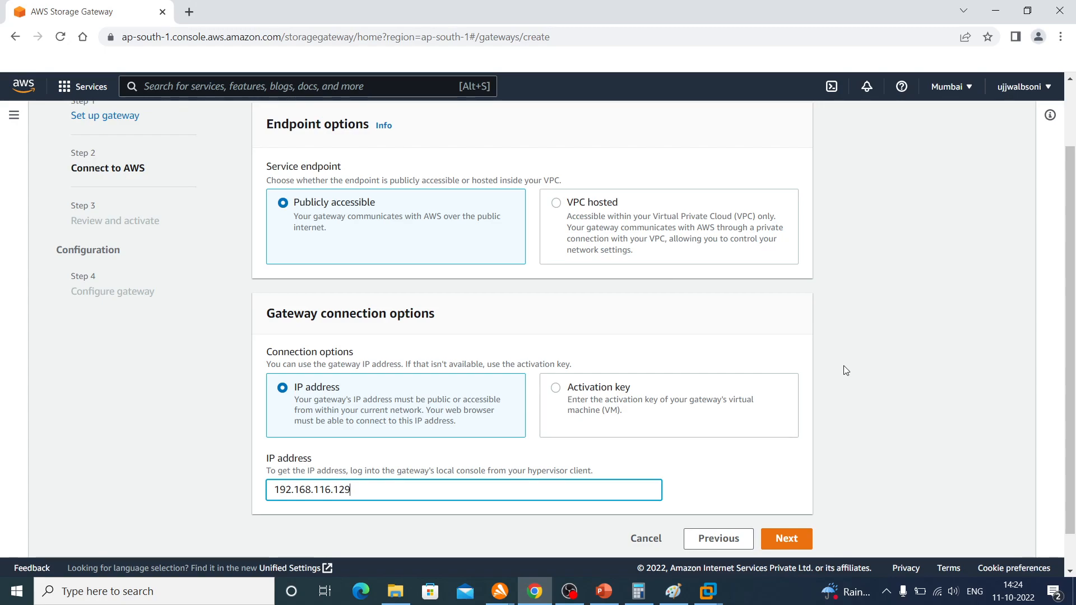
scroll(843, 367, "down", 1)
left_click(788, 499)
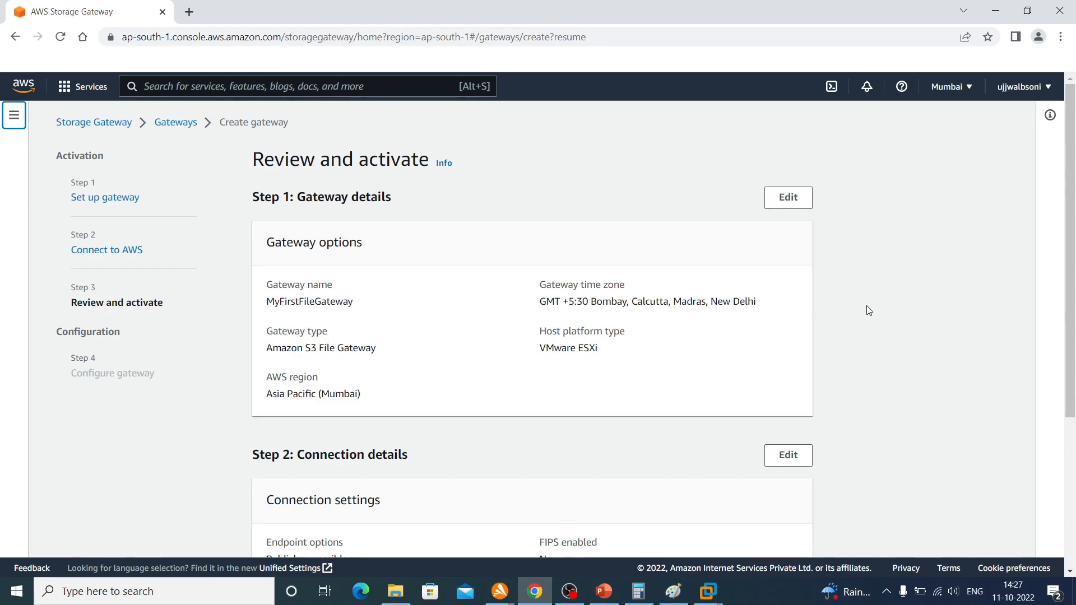
Review the gateway and connection details and activate MyFirstFileGateway
scroll(555, 363, "down", 4)
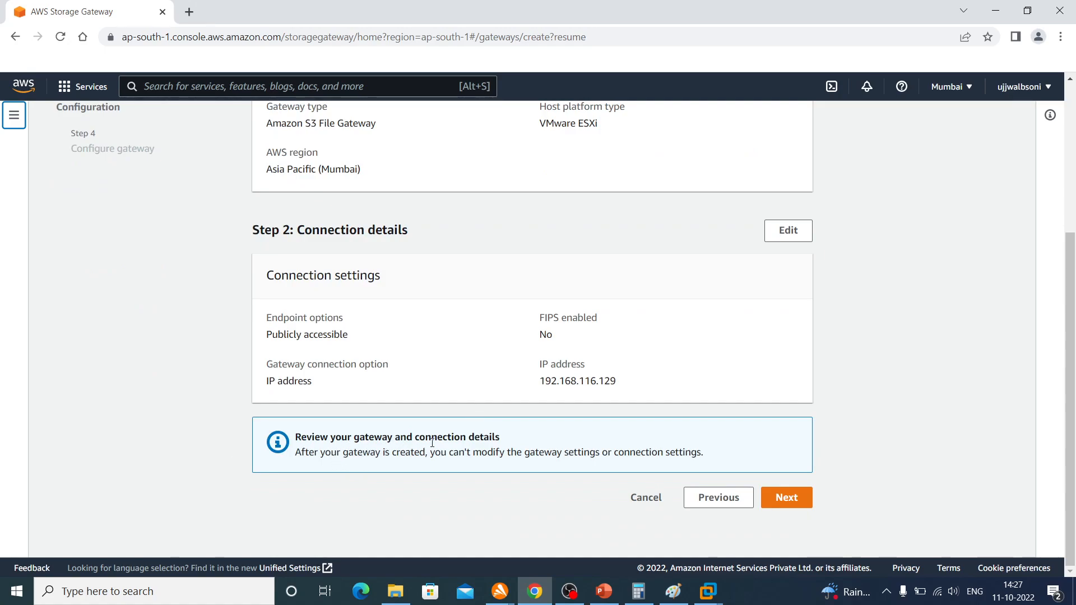
scroll(474, 398, "up", 4)
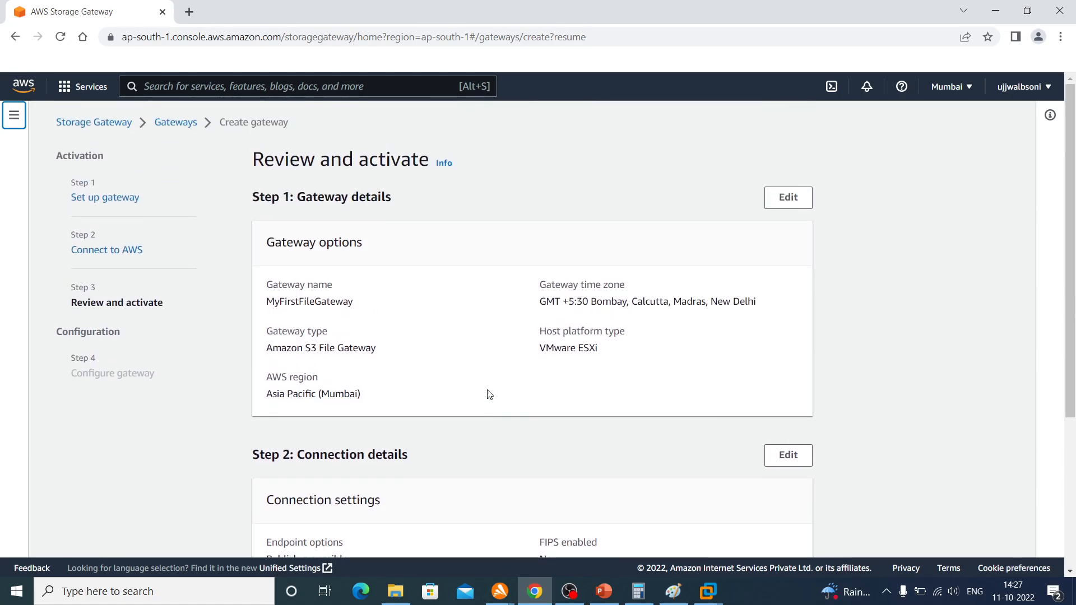
scroll(488, 394, "down", 4)
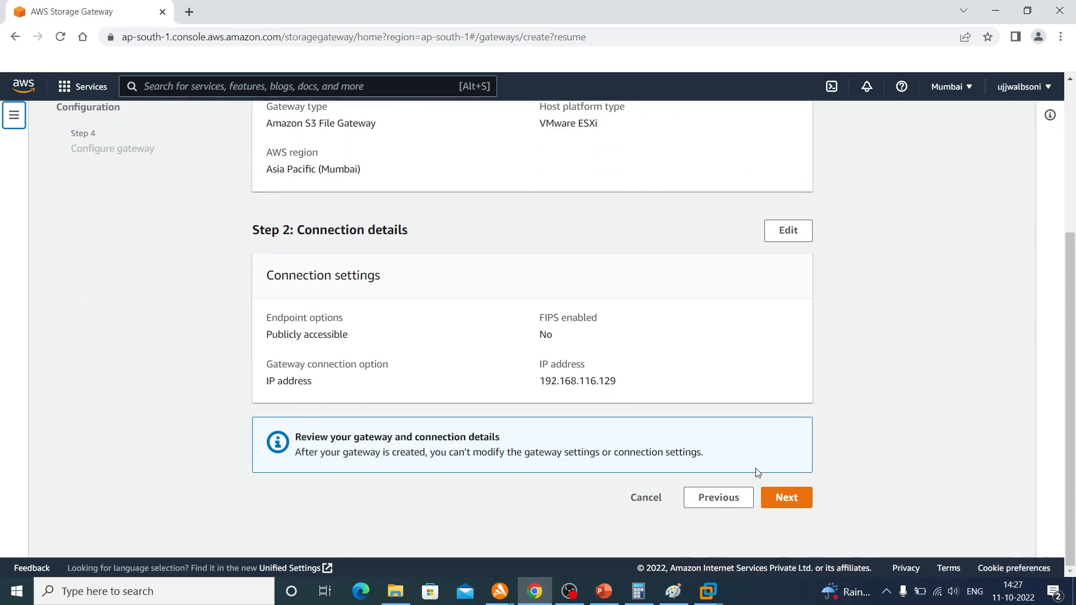
left_click(790, 506)
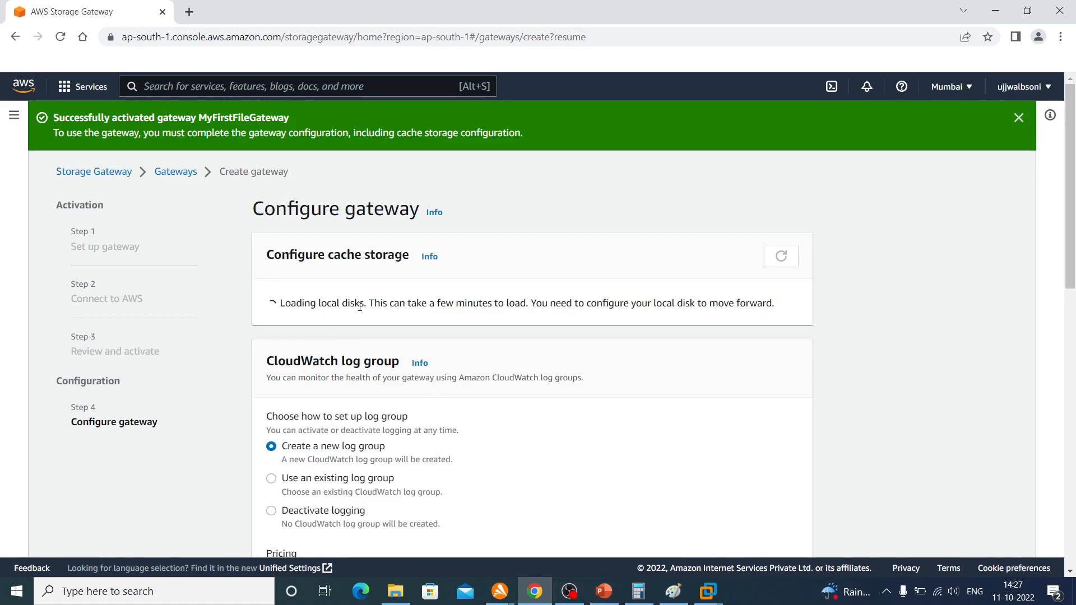
Switch to VMware Workstation, exit the AWS Appliance console session with x, and return to the gateway configuration page
left_click(709, 591)
left_click(767, 544)
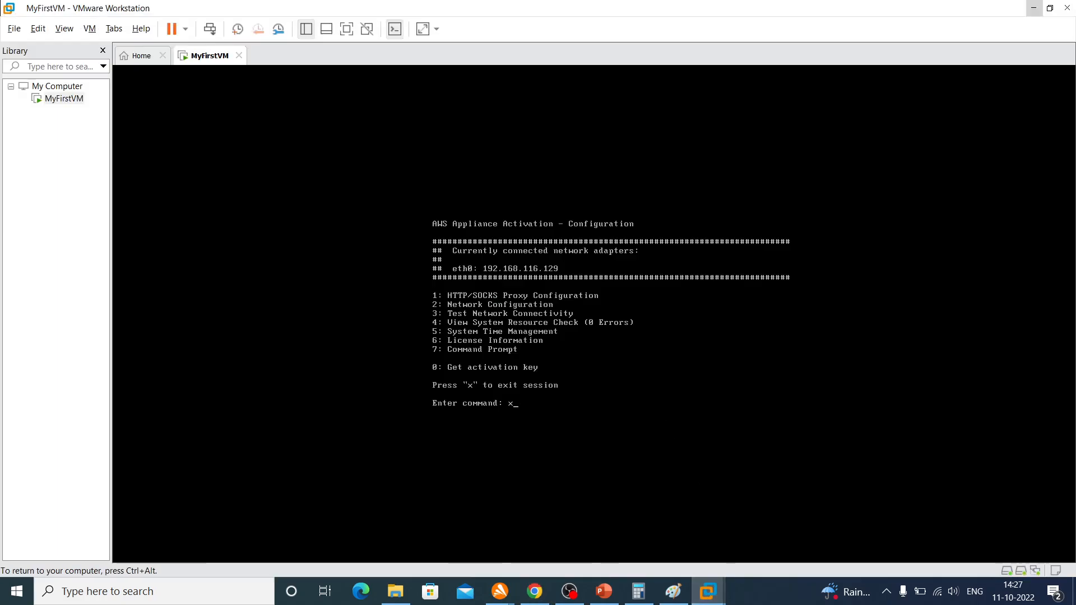
key("Return")
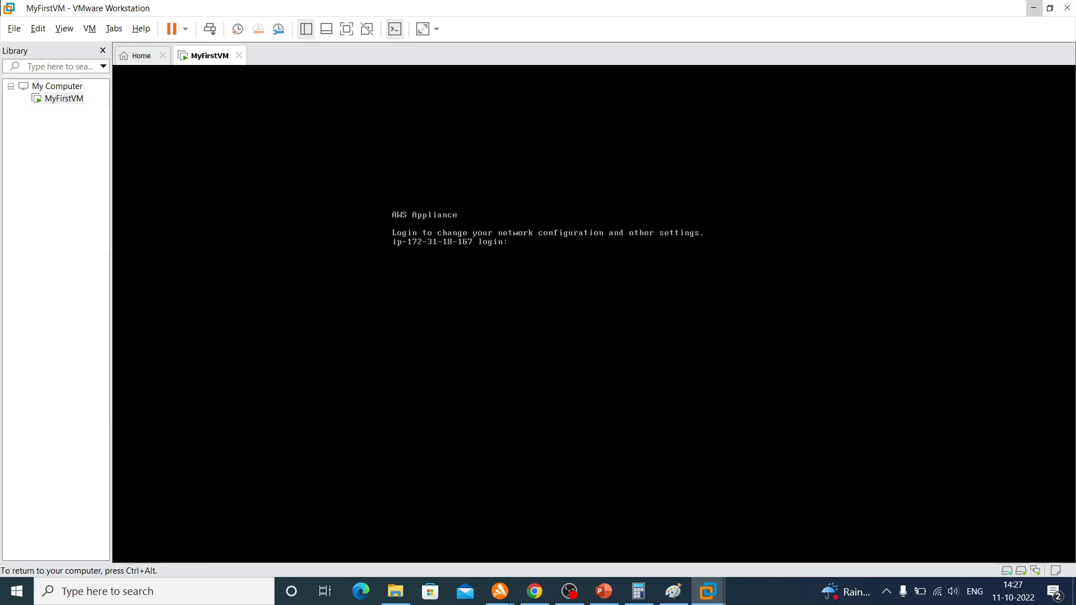
key("ctrl+alt")
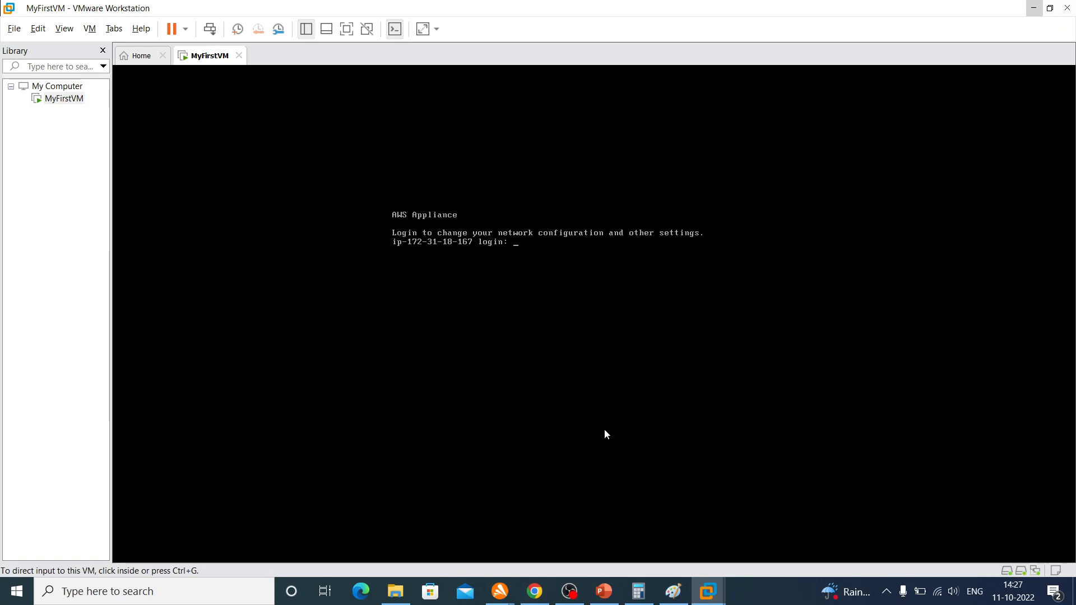
left_click(1034, 10)
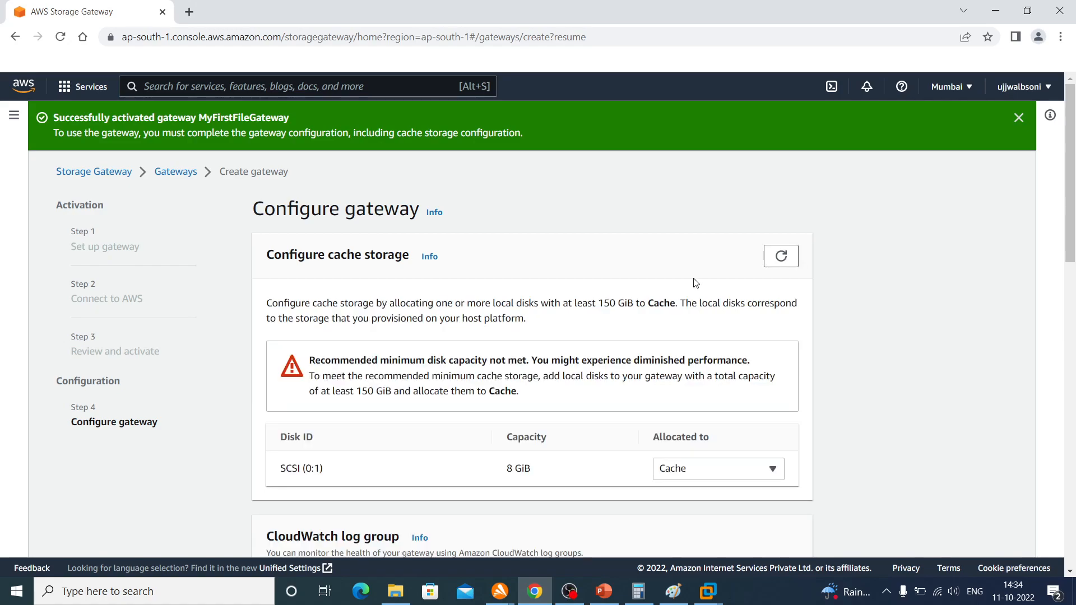
Review the cache storage configuration and keep disk SCSI (0:1) allocated to Cache
scroll(628, 309, "down", 2)
scroll(628, 309, "down", 2)
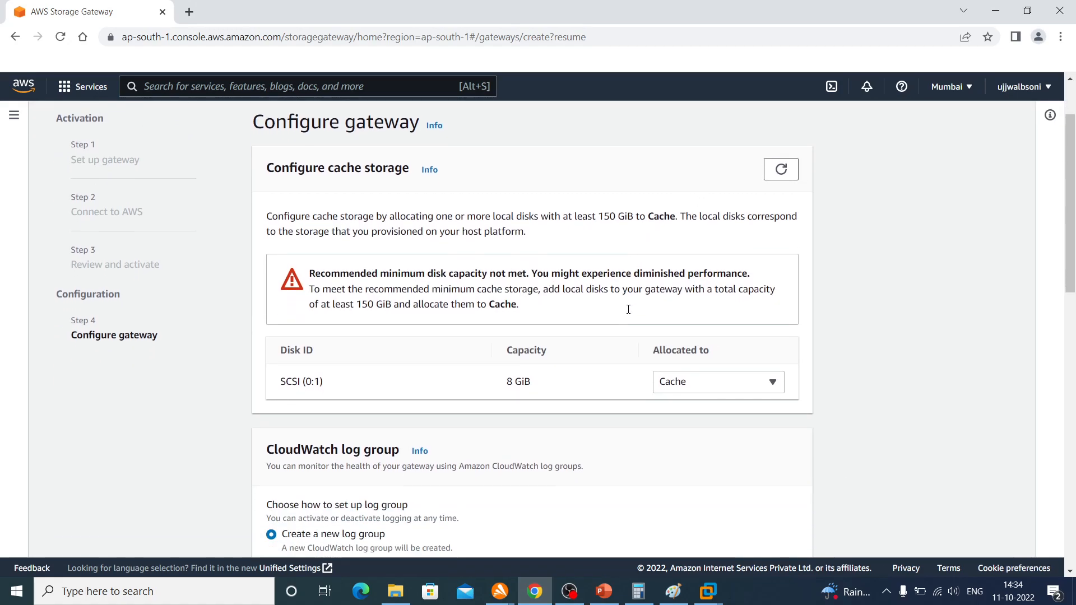
scroll(628, 310, "up", 1)
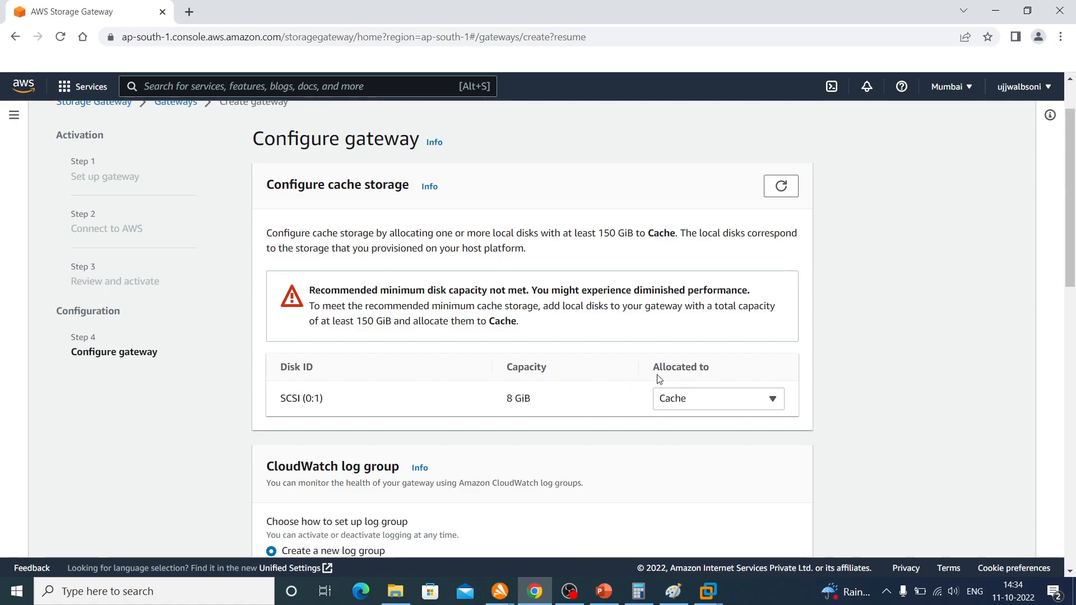
left_click(680, 403)
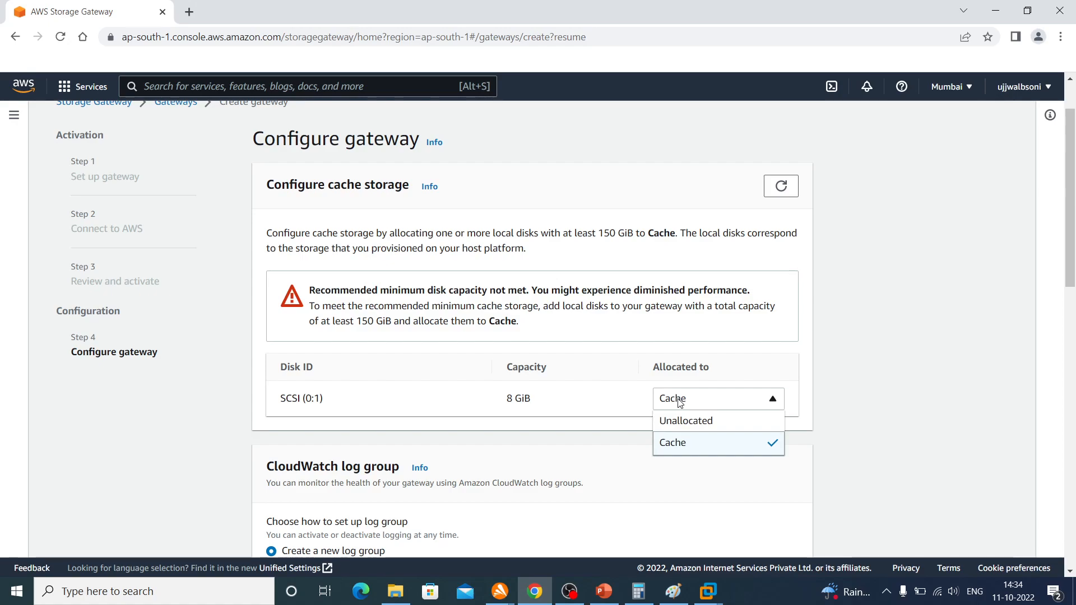
left_click(792, 367)
Deactivate logging for the CloudWatch log group and choose No alarm for CloudWatch alarms
scroll(792, 368, "down", 4)
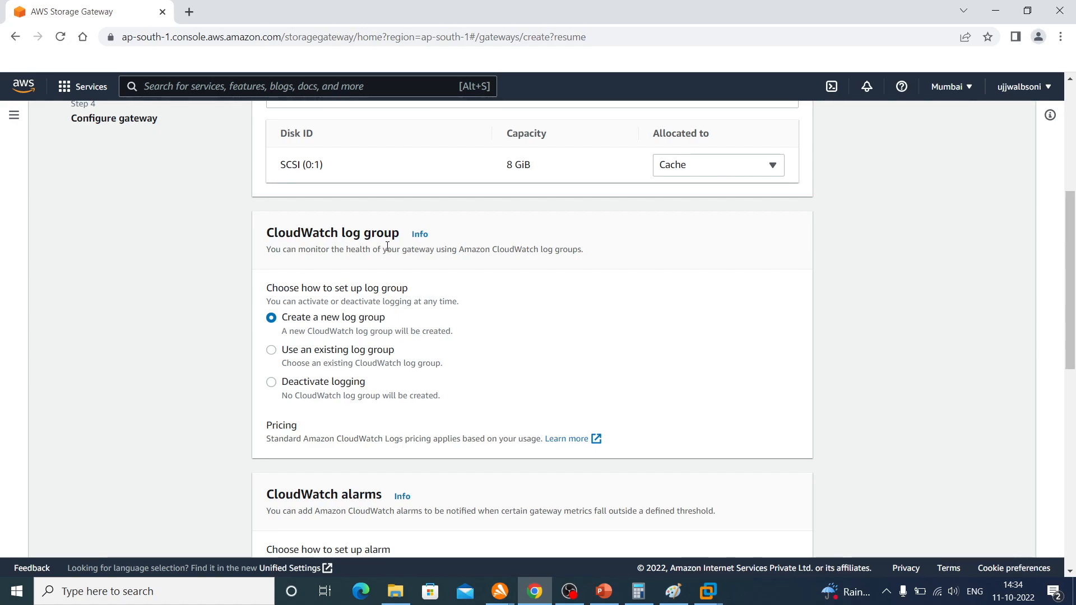
left_click(271, 382)
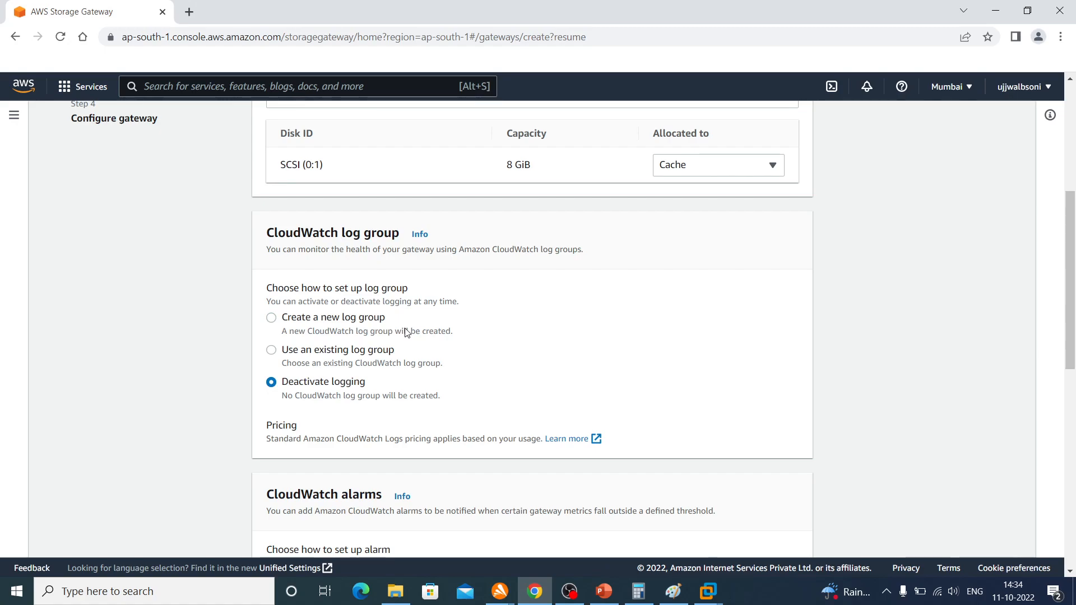
scroll(405, 331, "down", 4)
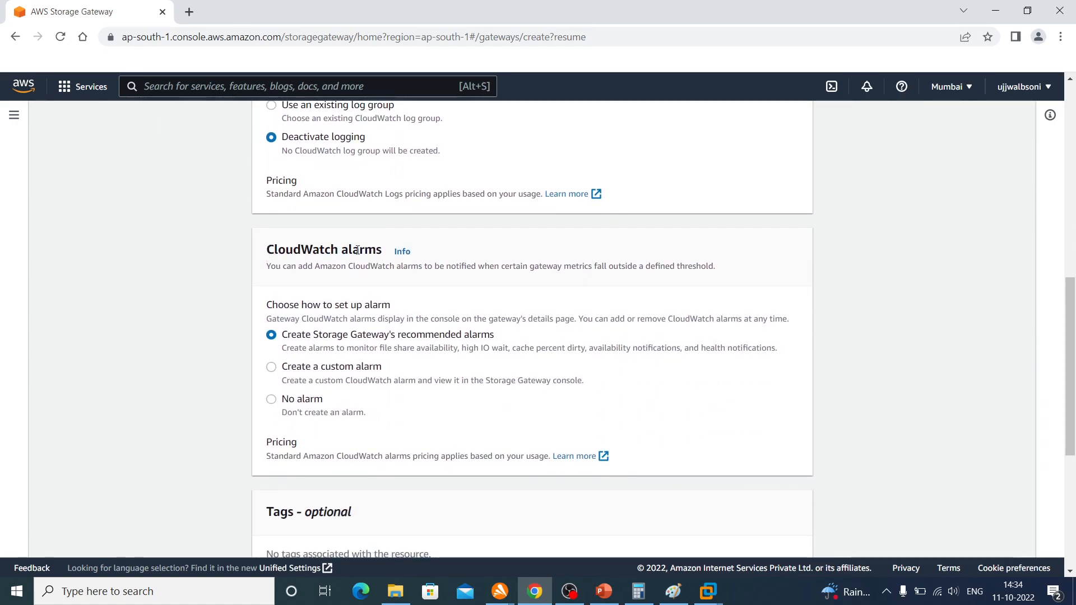
left_click(272, 400)
scroll(332, 425, "down", 5)
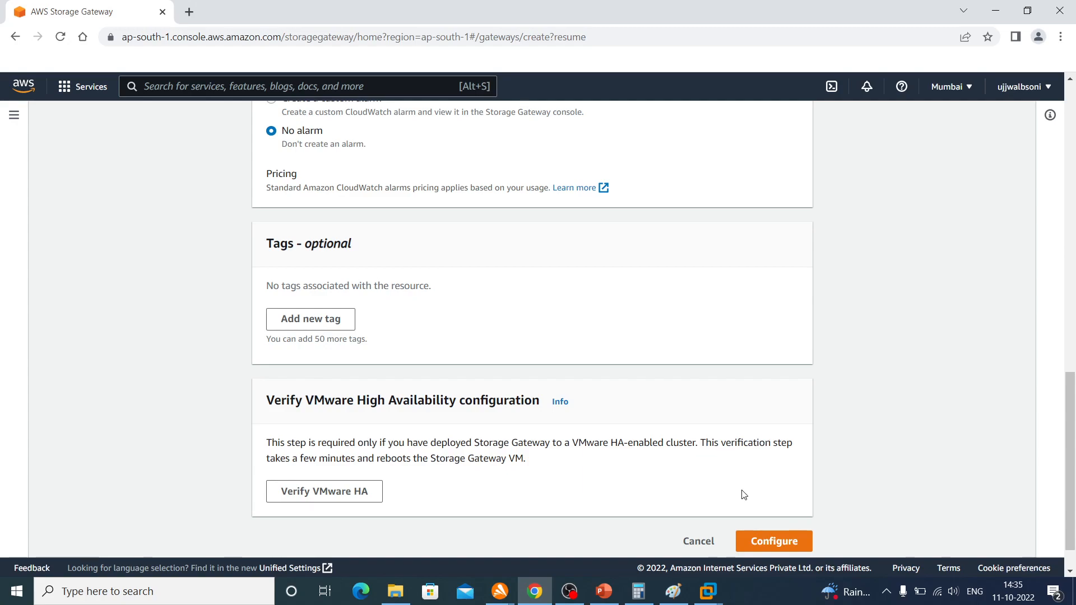
Submit the gateway configuration, recheck the cache storage section, and submit it again with disk SCSI (0:1) allocated to Cache
left_click(782, 546)
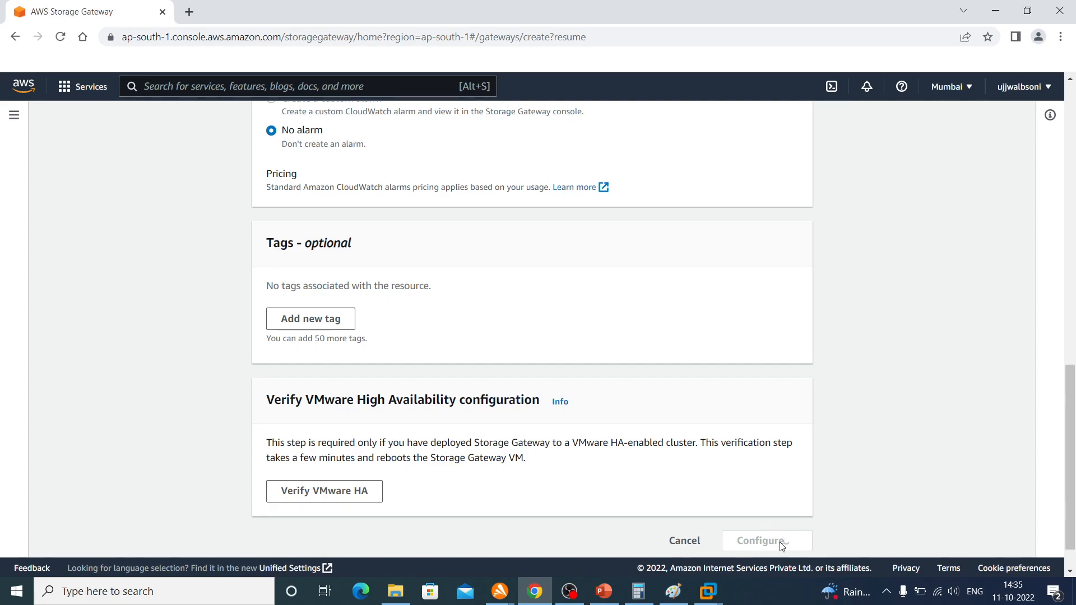
scroll(781, 396, "down", 4)
scroll(781, 395, "up", 4)
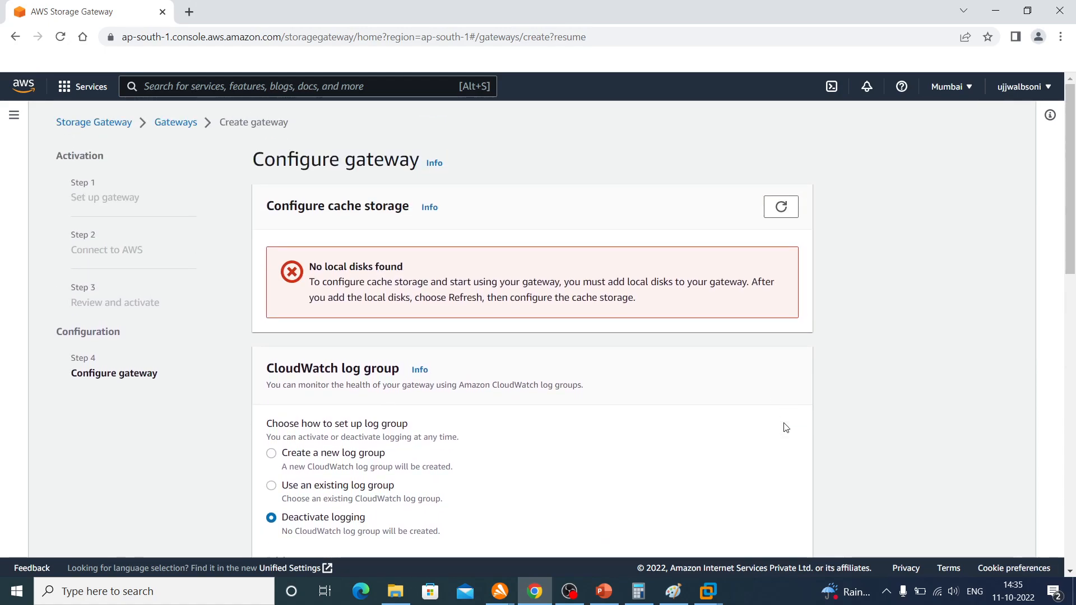
mouse_move(712, 599)
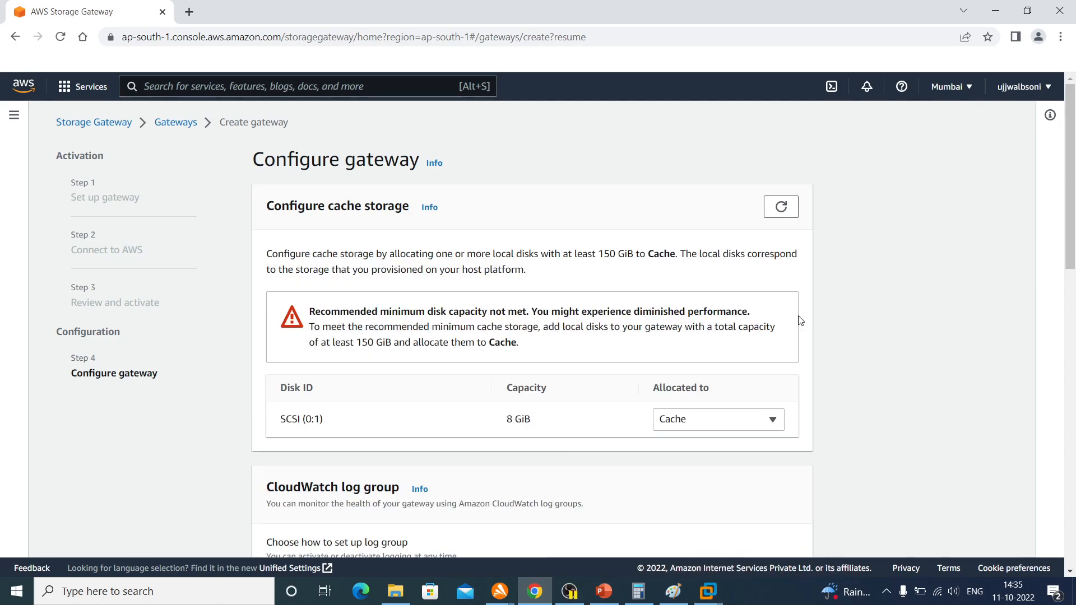
scroll(801, 321, "down", 15)
left_click(779, 497)
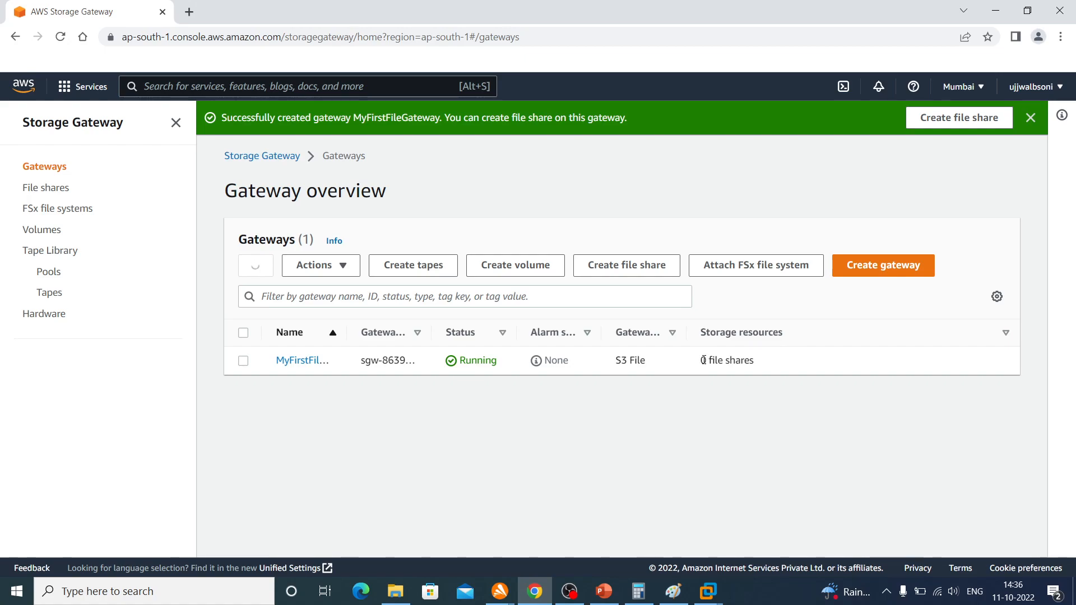
Check the new gateway's storage resources, start creating a file share, and choose MyFirstFileGateway as its gateway
left_click_drag(703, 360, 776, 367)
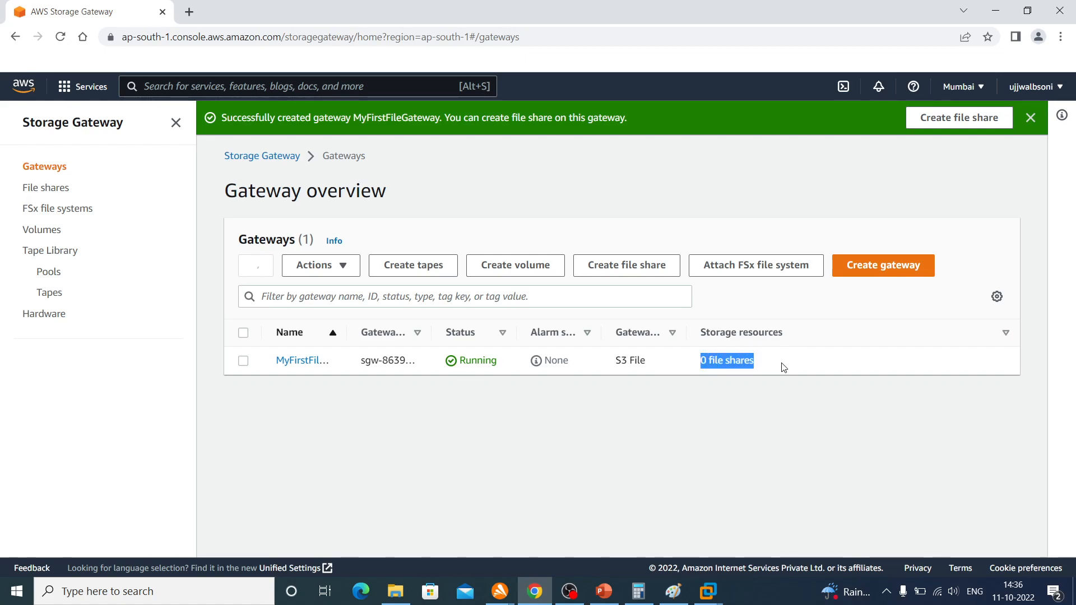
left_click(783, 367)
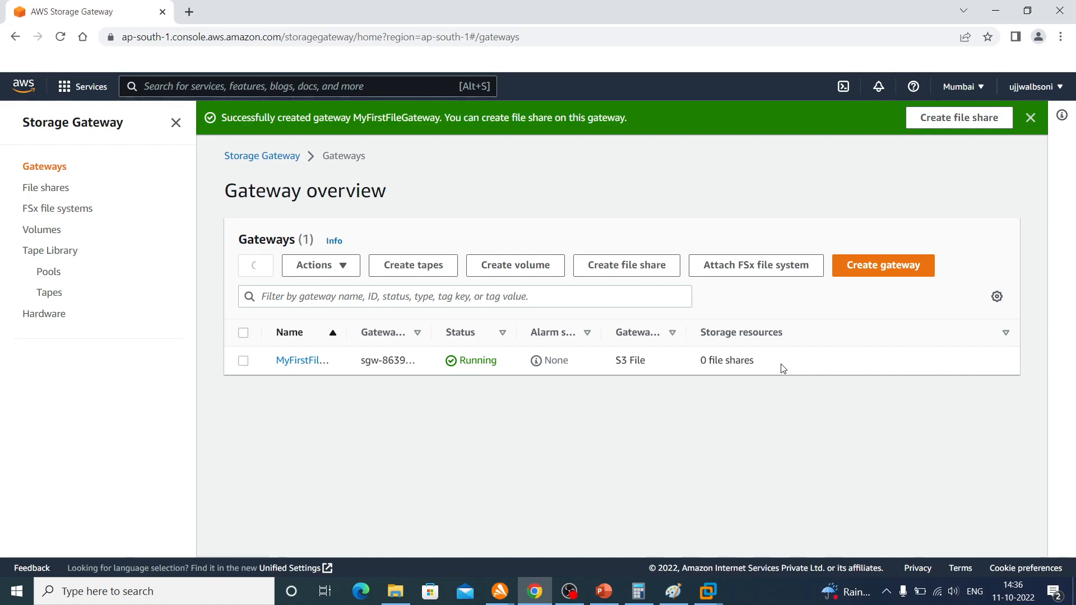
left_click(634, 273)
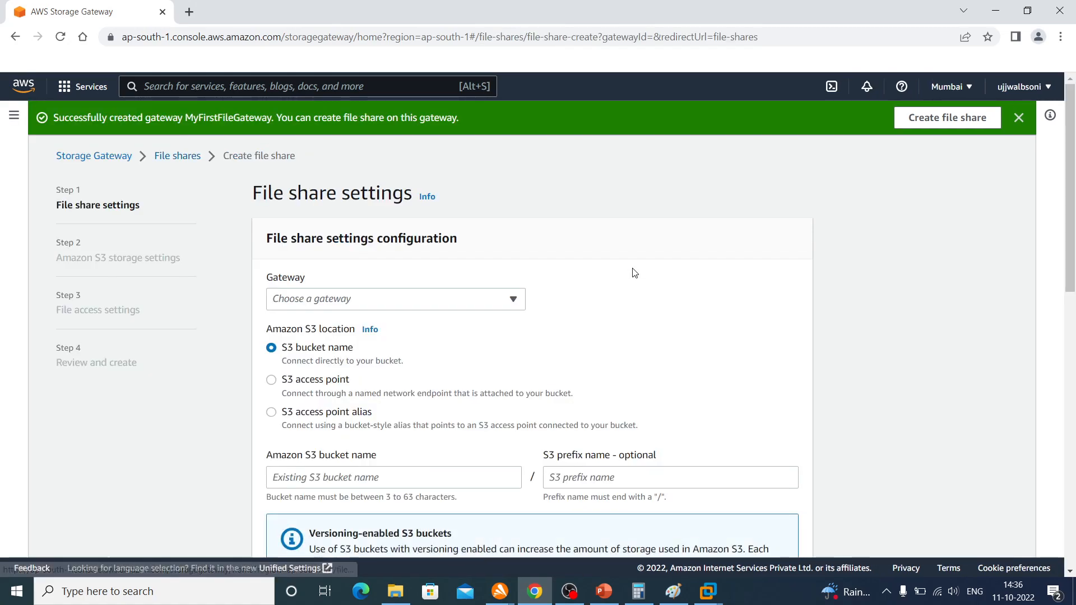
left_click(357, 300)
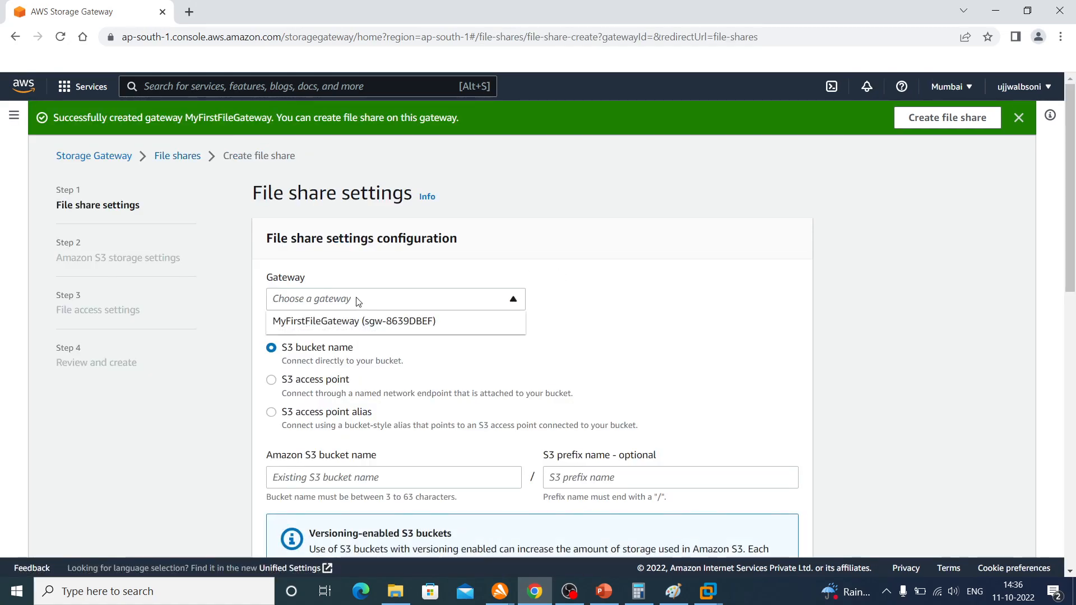
left_click(336, 329)
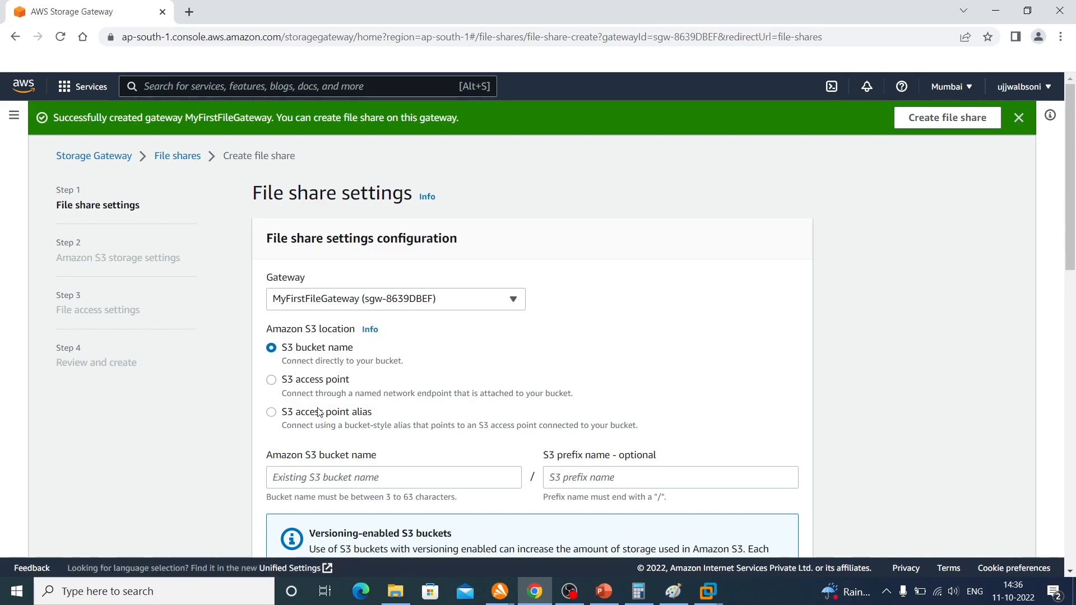
Enter demo11102022 as the Amazon S3 bucket name, keeping the Mumbai region, the pre-filled share name and NFS access
left_click(349, 478)
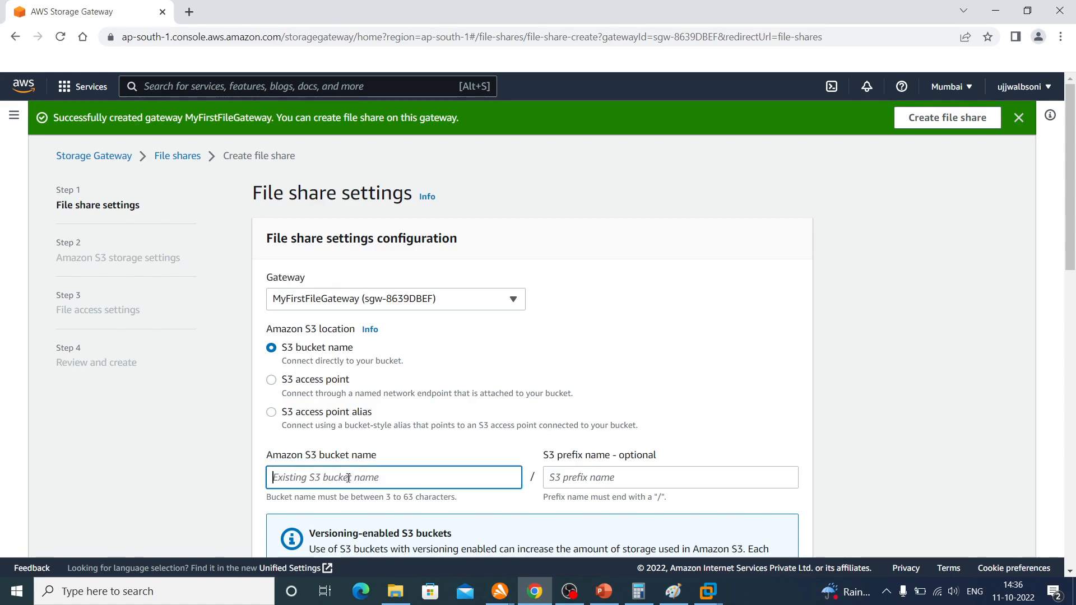
type("demo")
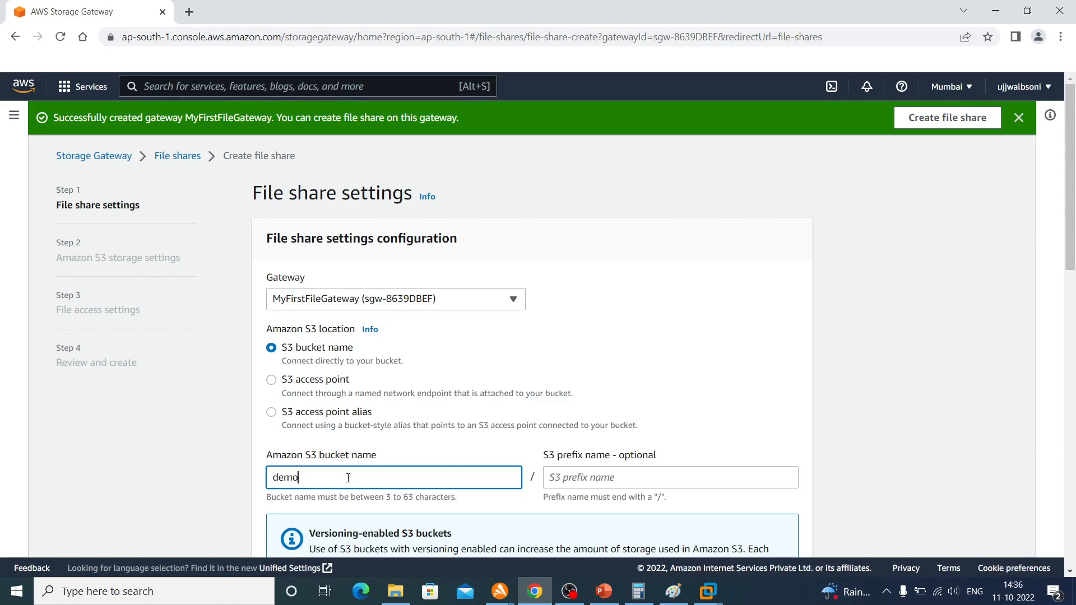
type("11102022")
scroll(594, 439, "down", 5)
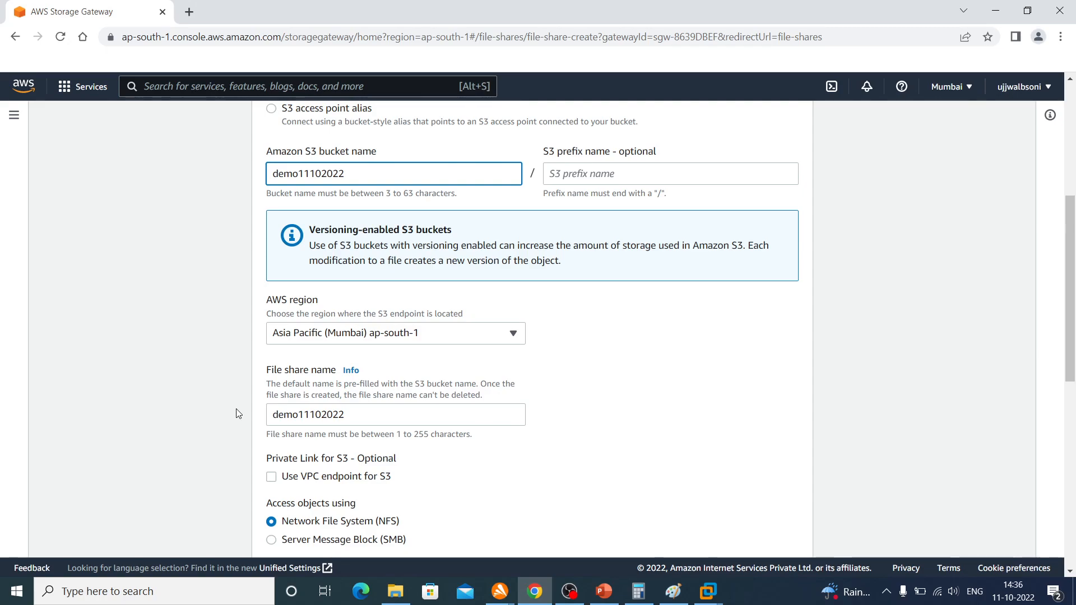
scroll(385, 409, "down", 3)
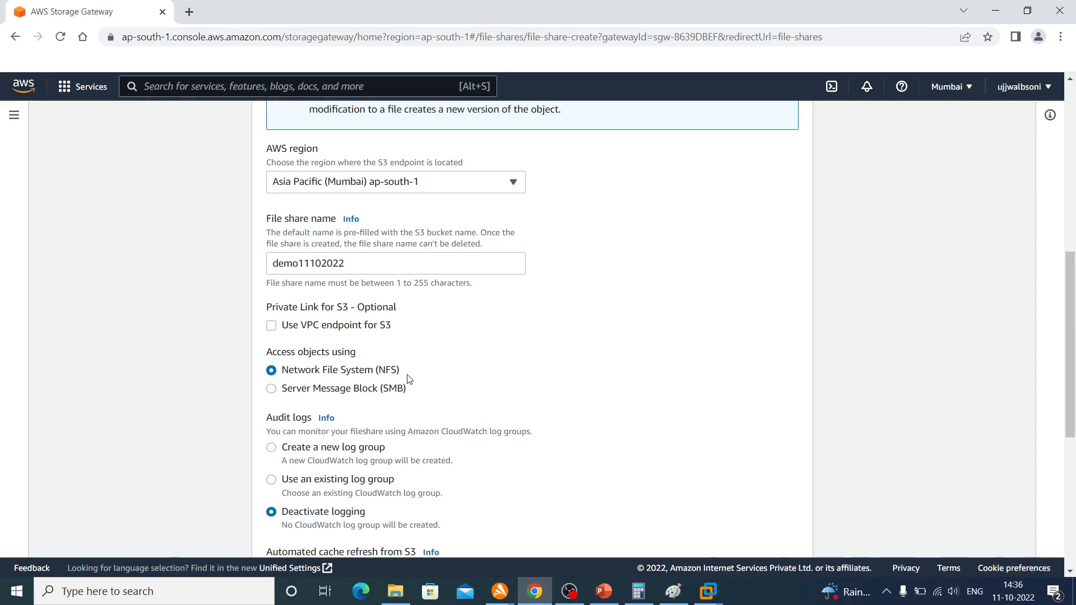
scroll(413, 383, "down", 5)
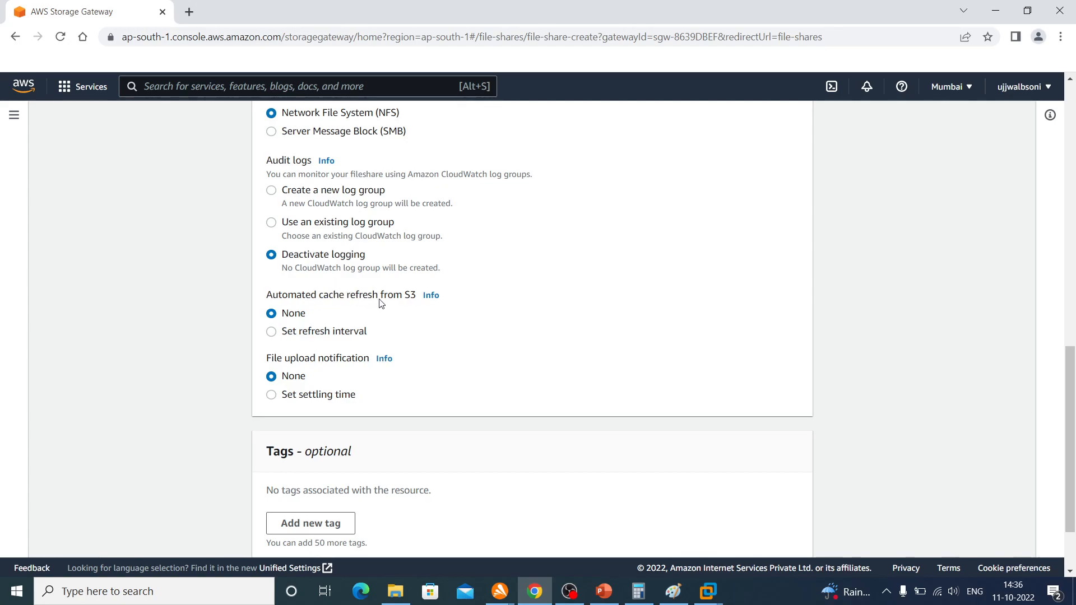
left_click(271, 332)
left_click(287, 385)
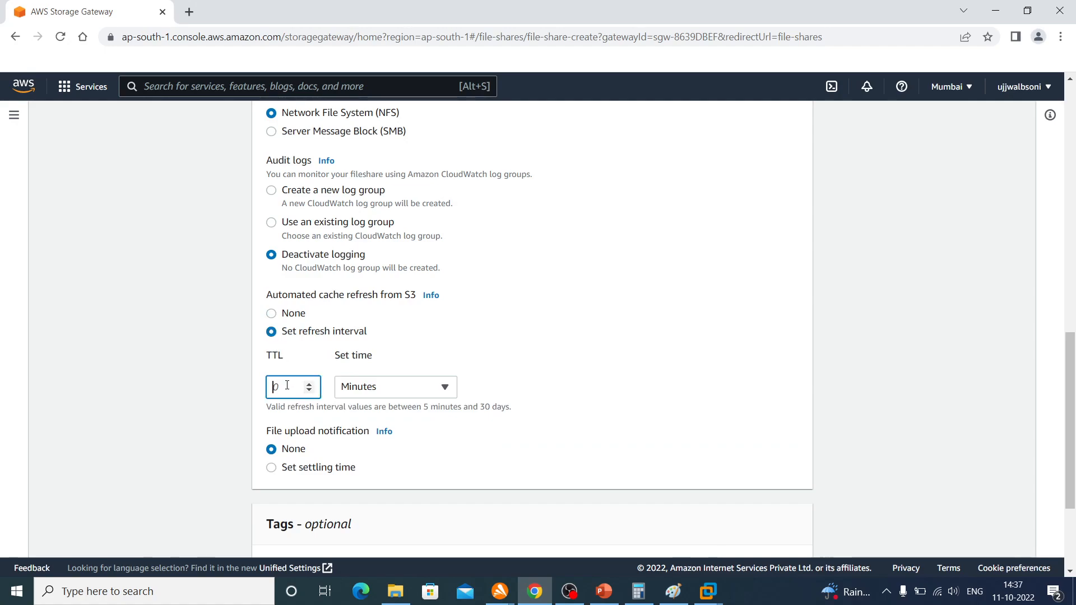
left_click(357, 388)
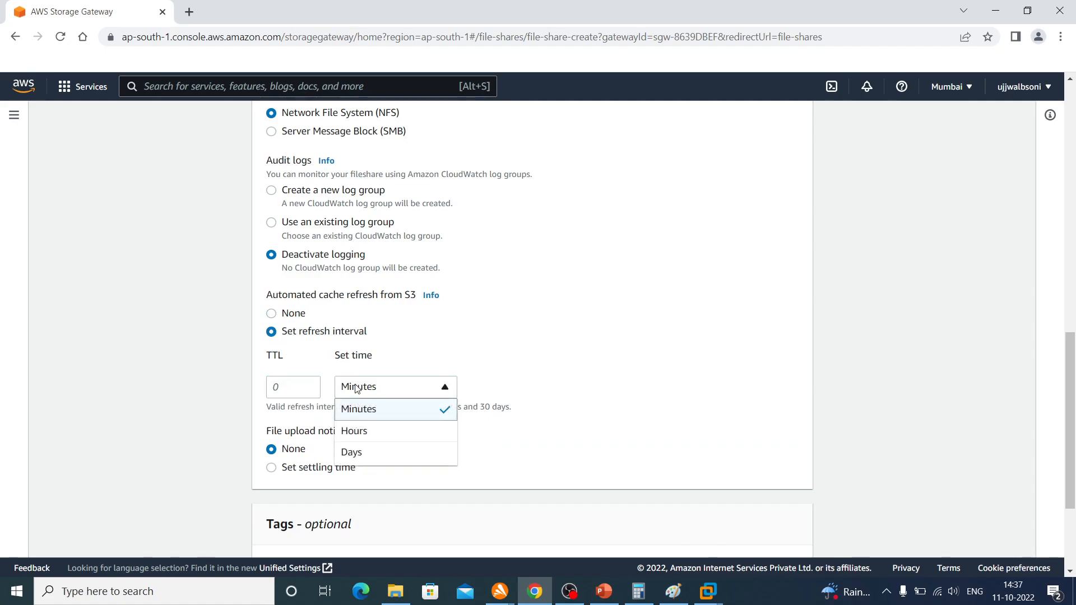
left_click(271, 315)
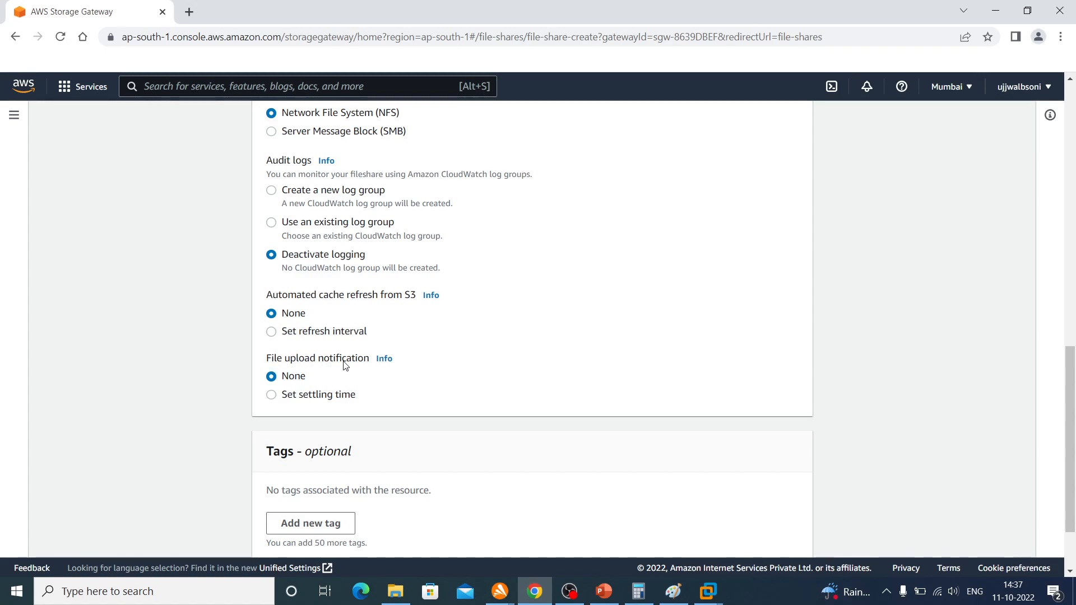
left_click(327, 396)
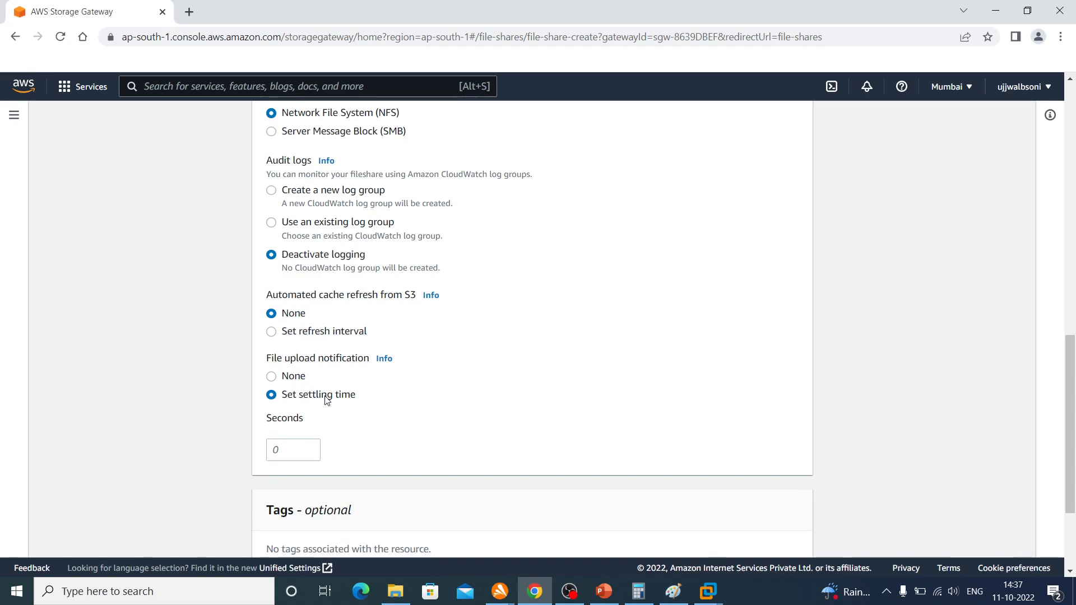
left_click(280, 379)
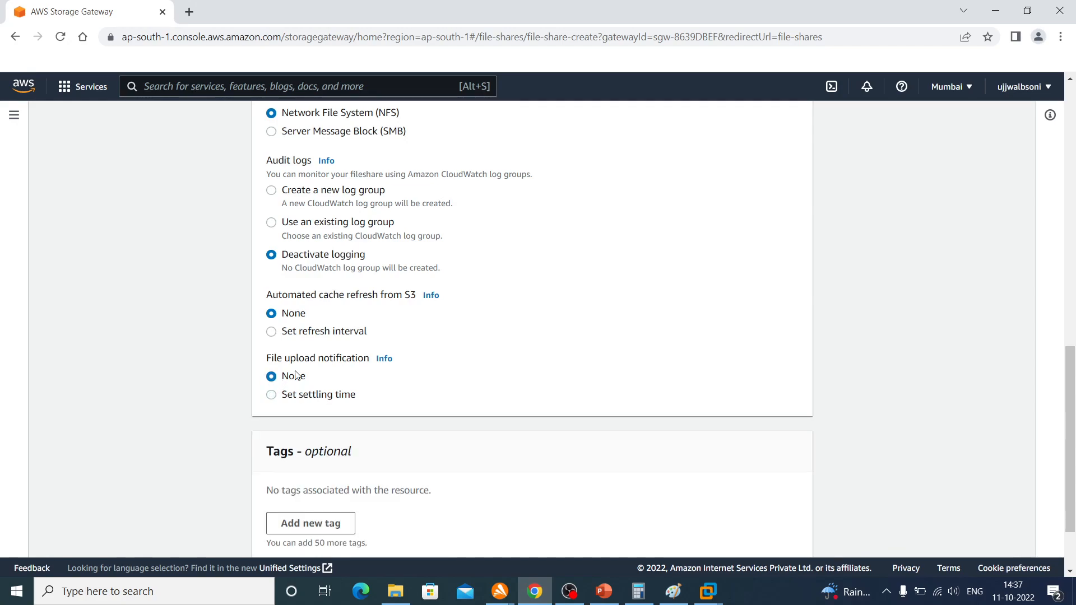
left_click(383, 359)
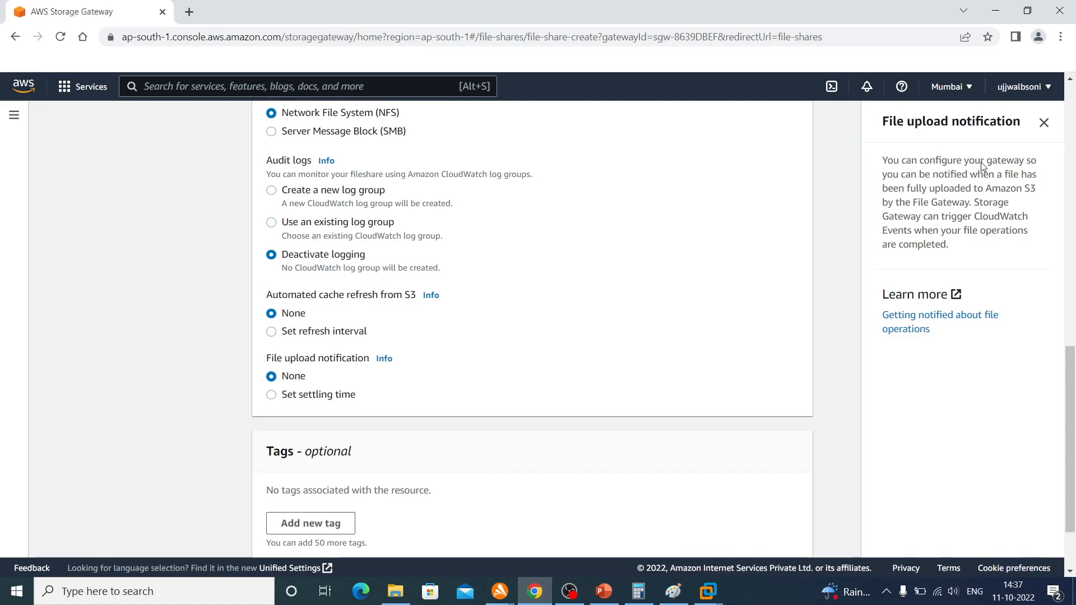
left_click(1043, 123)
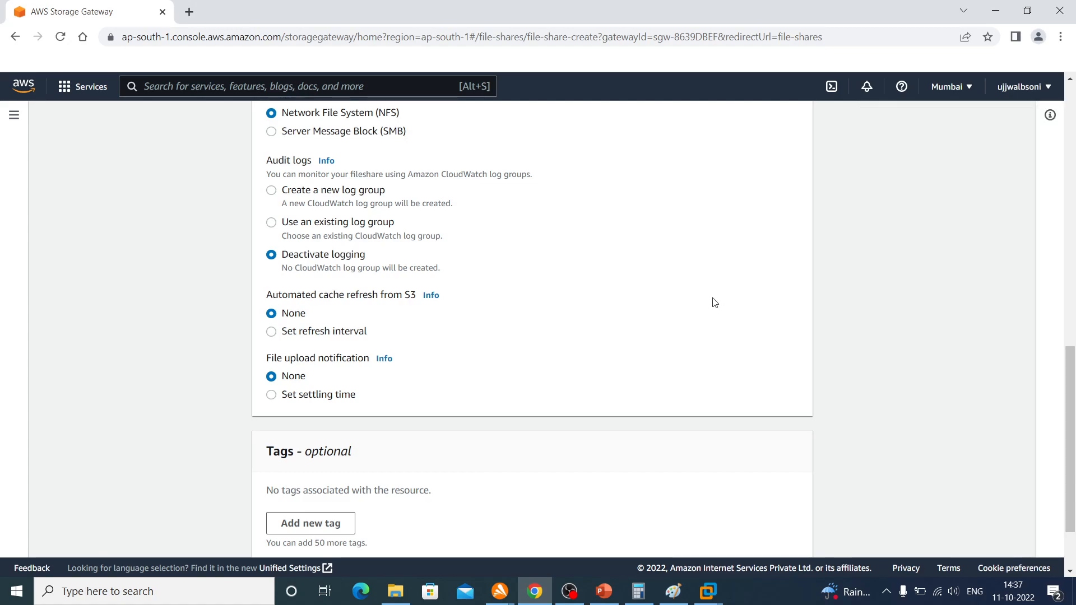
Accept the file share settings and the default S3 storage settings: S3 Standard, new IAM role and S3-Managed Keys (SSE-S3)
scroll(713, 302, "down", 2)
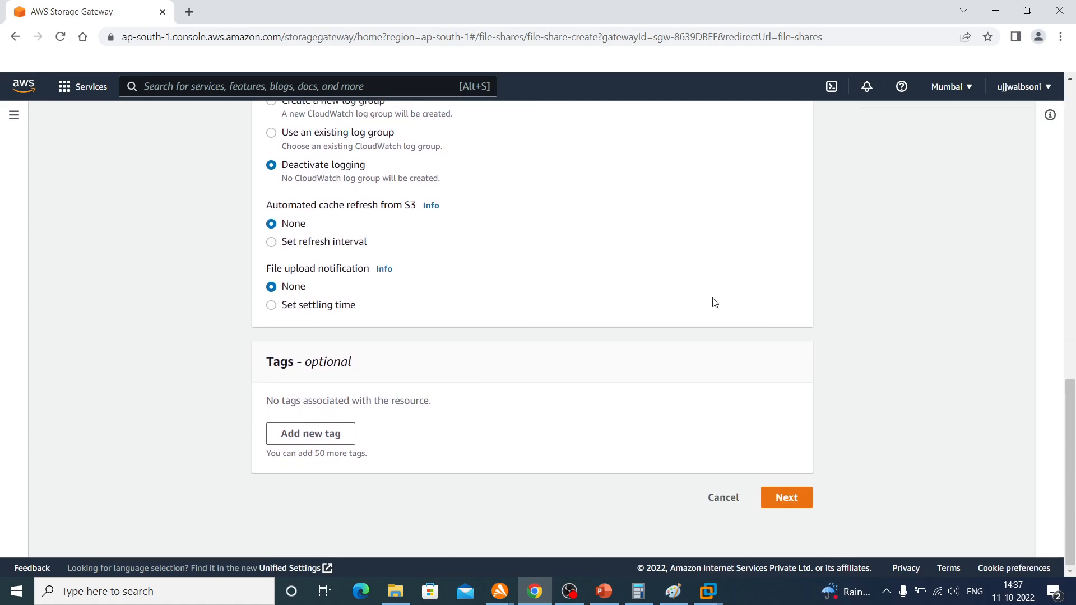
left_click(784, 501)
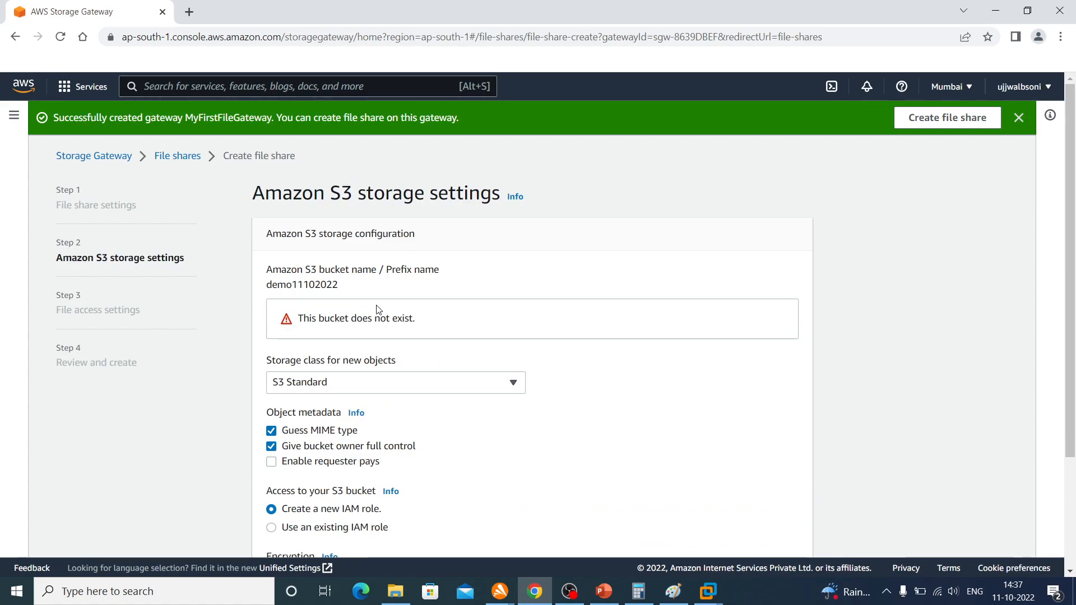
scroll(377, 310, "down", 3)
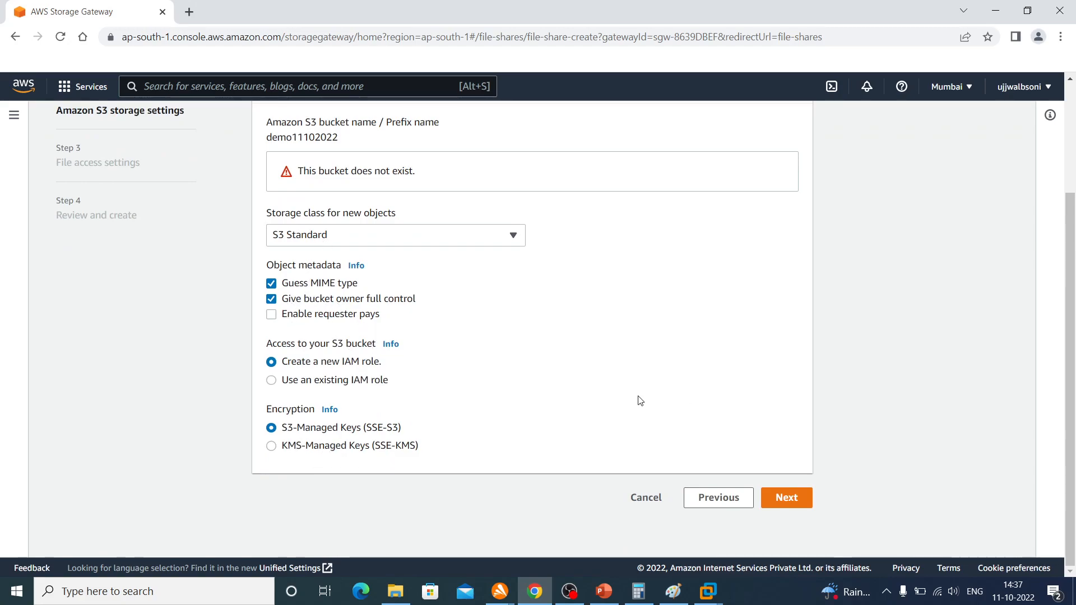
left_click(788, 499)
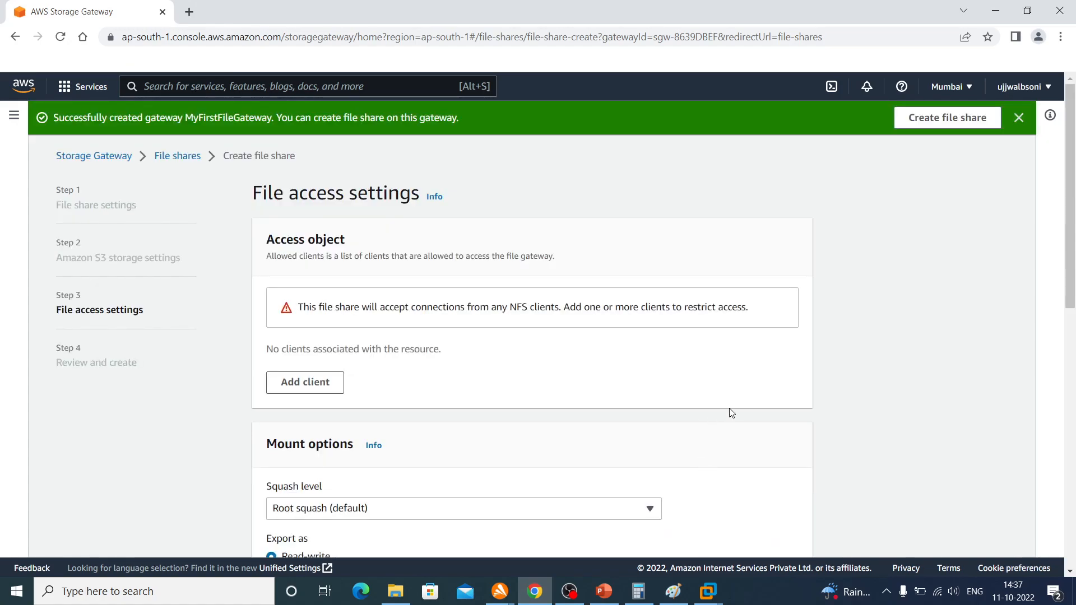
Examine the file access settings, including allowed clients, mount options, and the file metadata defaults for permissions, user ID and group ID
scroll(731, 413, "down", 1)
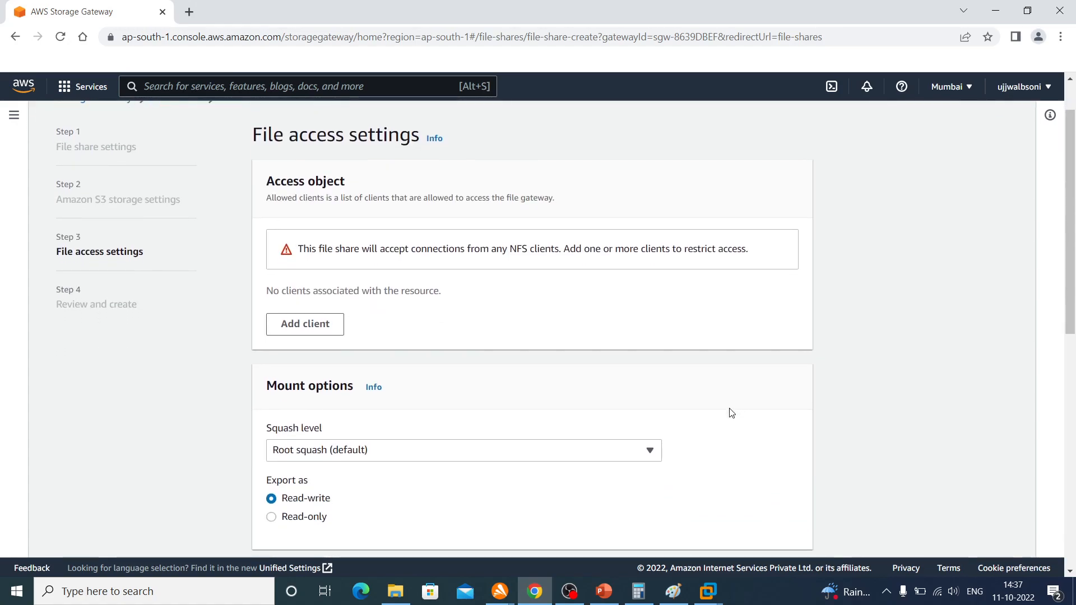
scroll(731, 413, "down", 2)
scroll(732, 413, "up", 1)
scroll(731, 413, "down", 7)
scroll(731, 413, "down", 1)
scroll(731, 413, "up", 1)
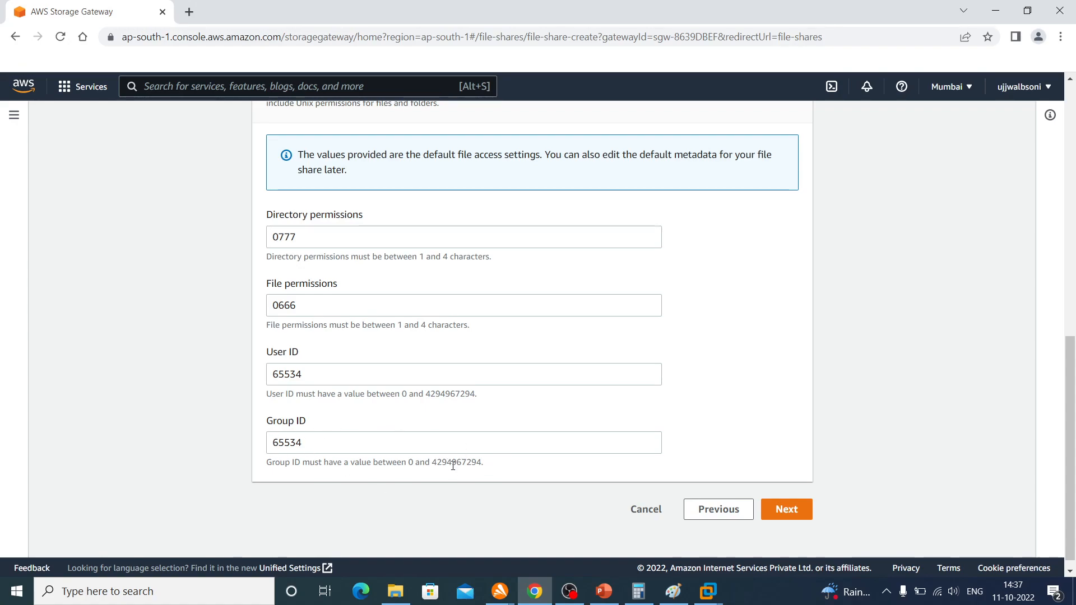
scroll(453, 466, "up", 6)
scroll(453, 465, "down", 6)
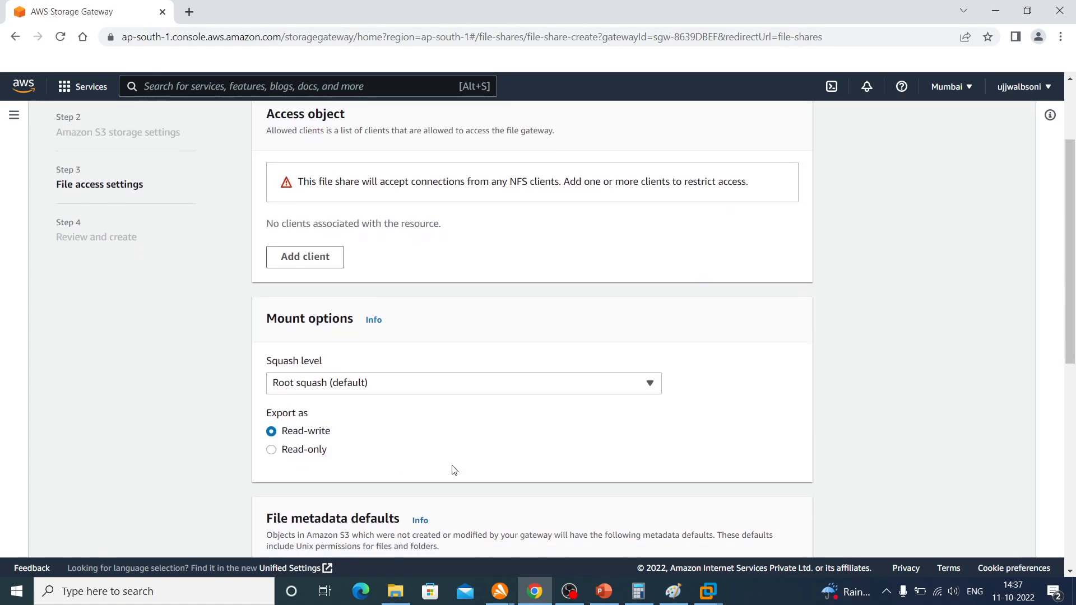
Accept the default file access settings, review the configuration, and create the file share
left_click(783, 499)
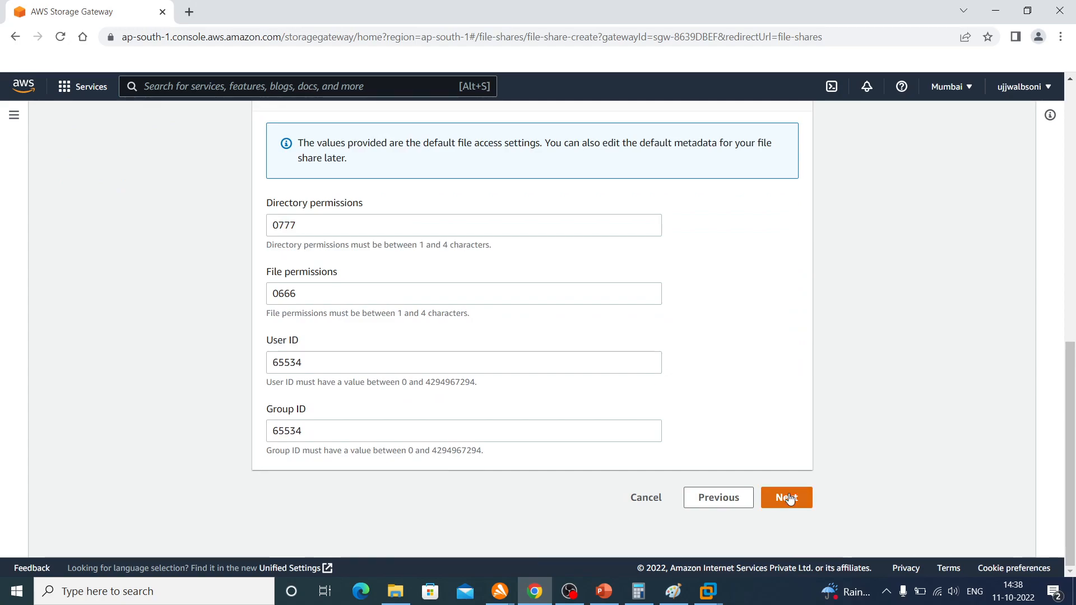
scroll(791, 498, "down", 10)
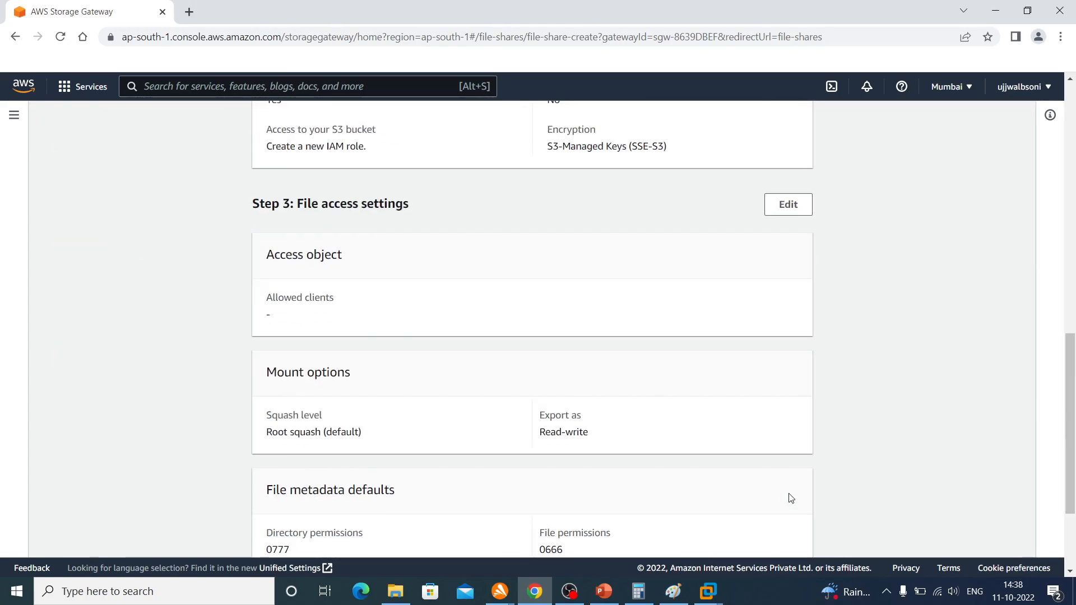
scroll(791, 498, "down", 3)
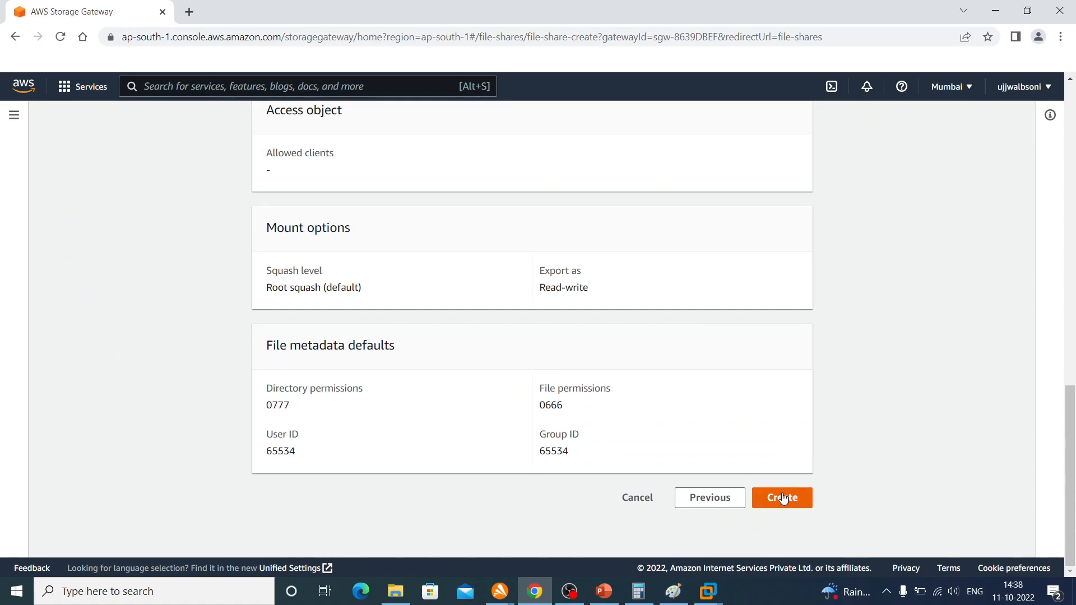
left_click(784, 498)
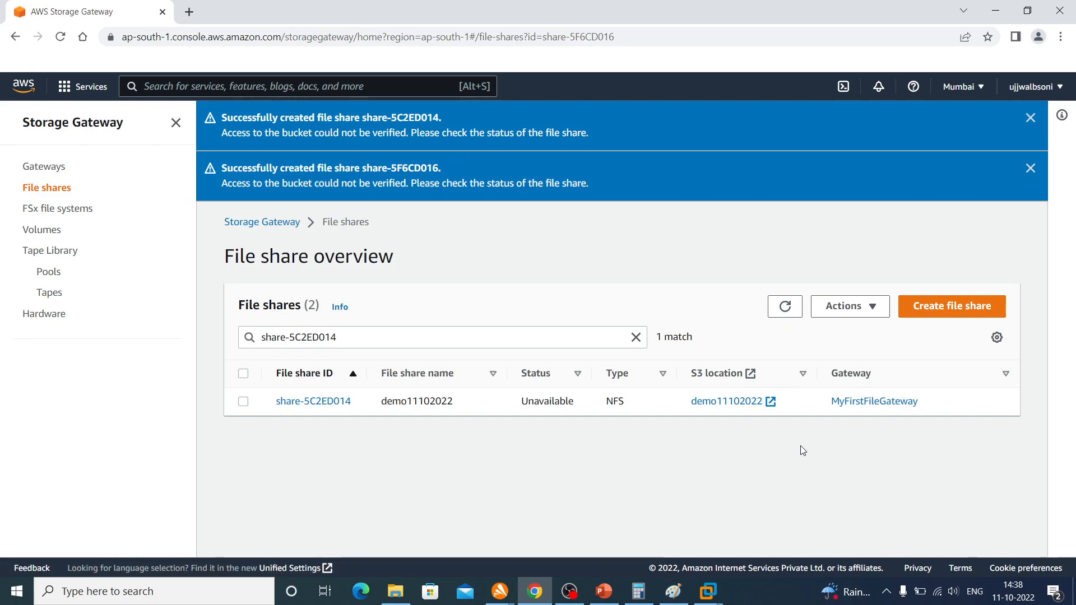
Refresh the filtered file share list repeatedly to check the status of share-5C2ED014
left_click(784, 308)
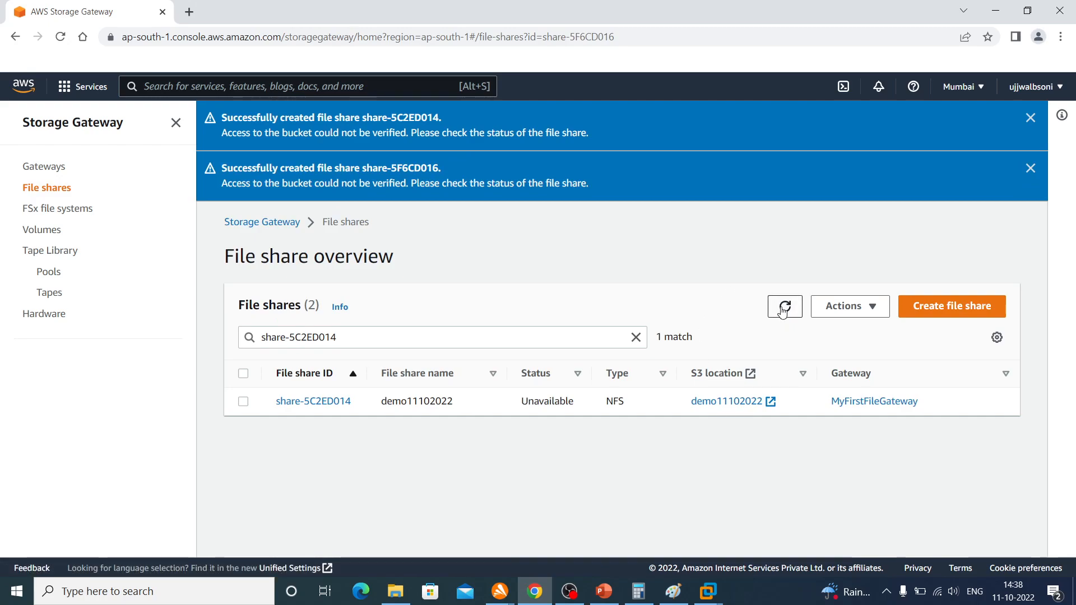
left_click(783, 310)
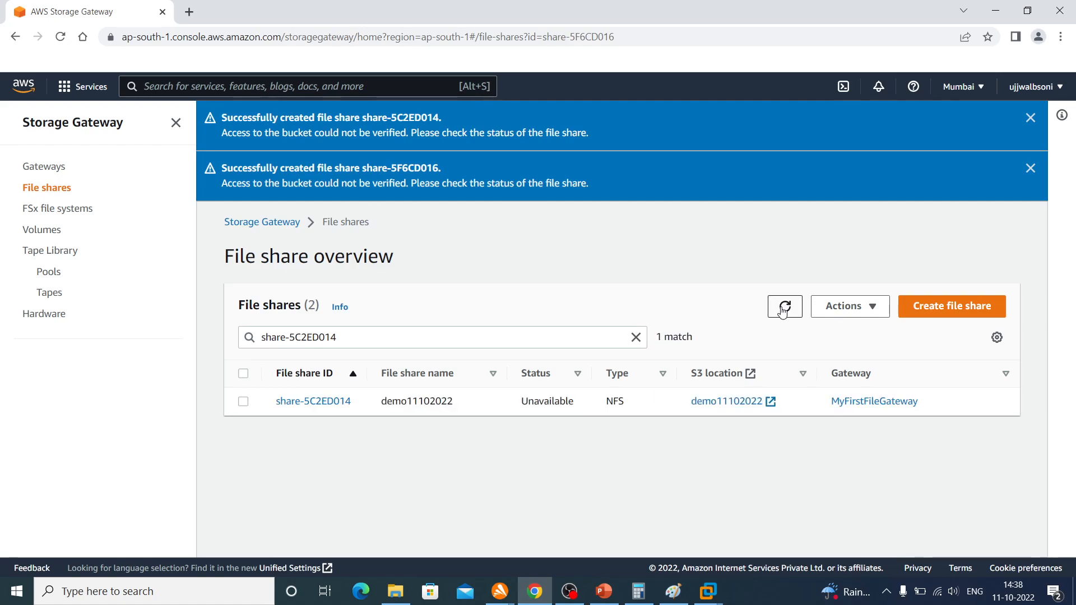
left_click(784, 310)
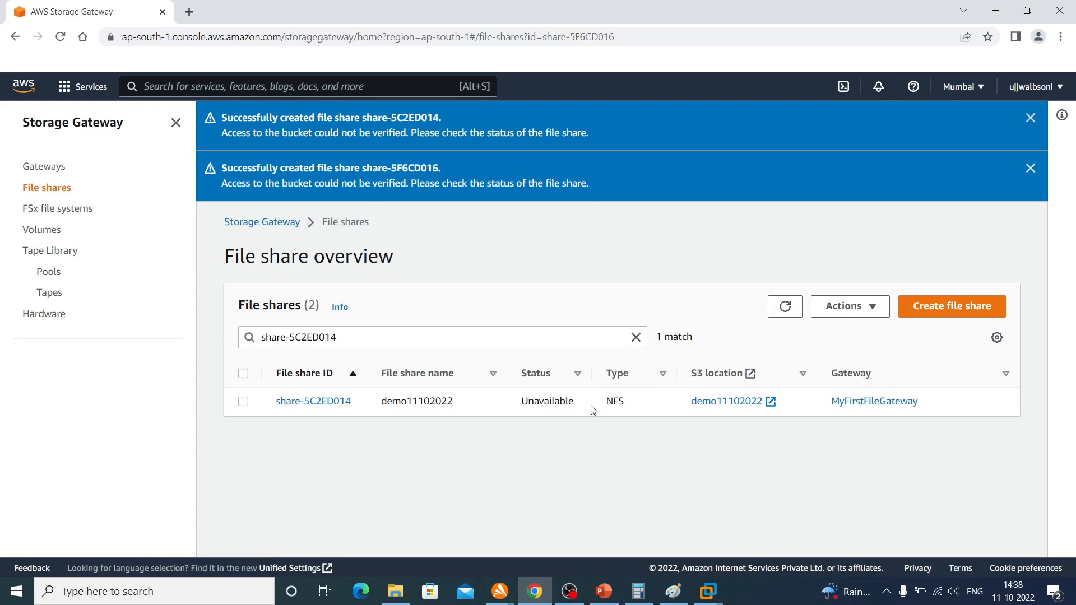
double_click(561, 401)
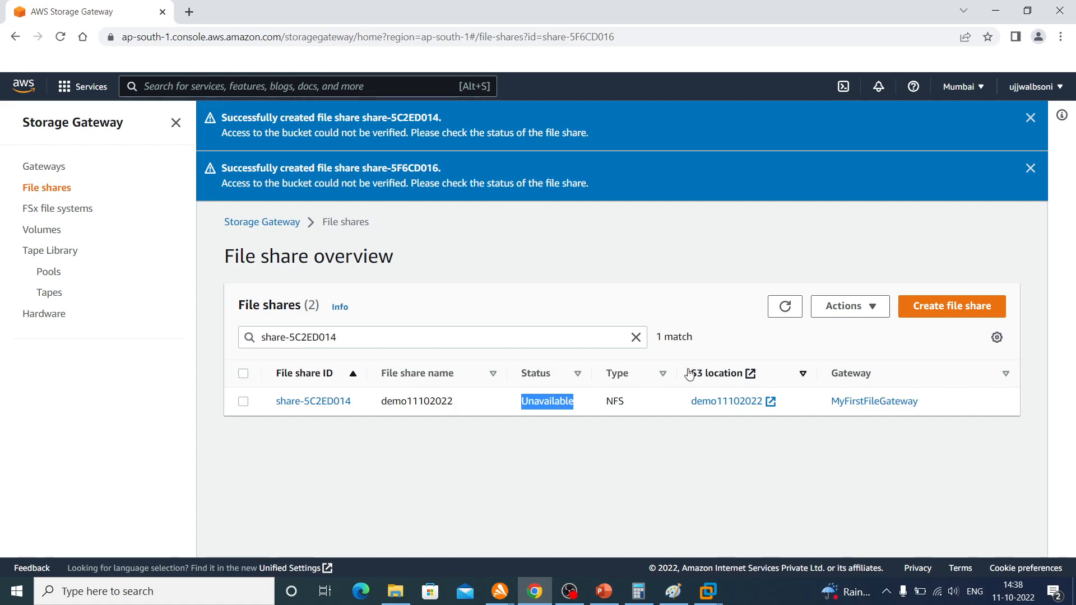
left_click(785, 307)
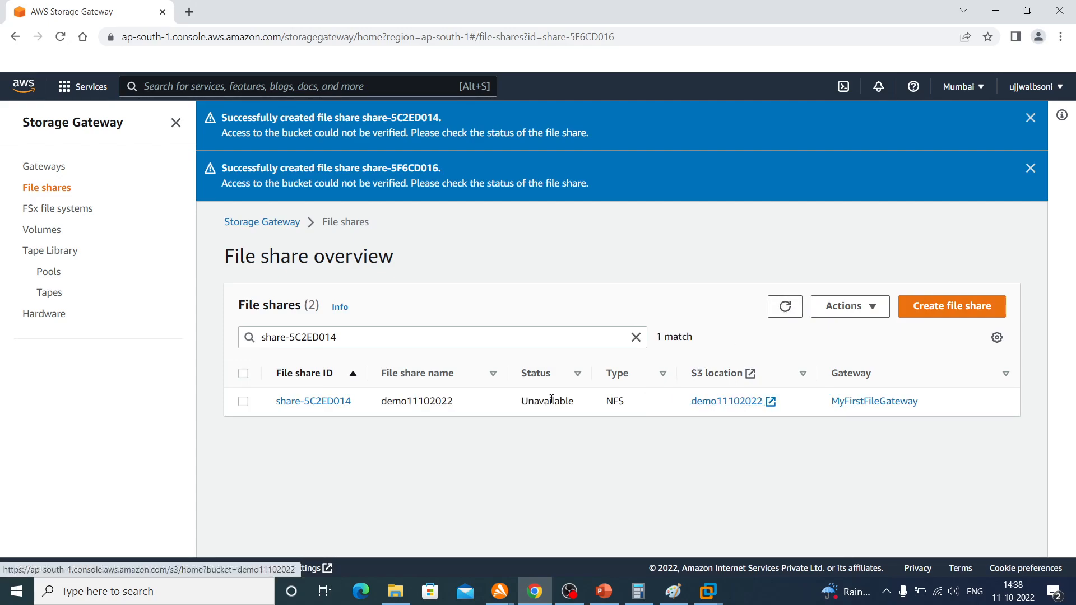
Open share-5C2ED014 and examine its general configuration, details and example mount commands
left_click(316, 401)
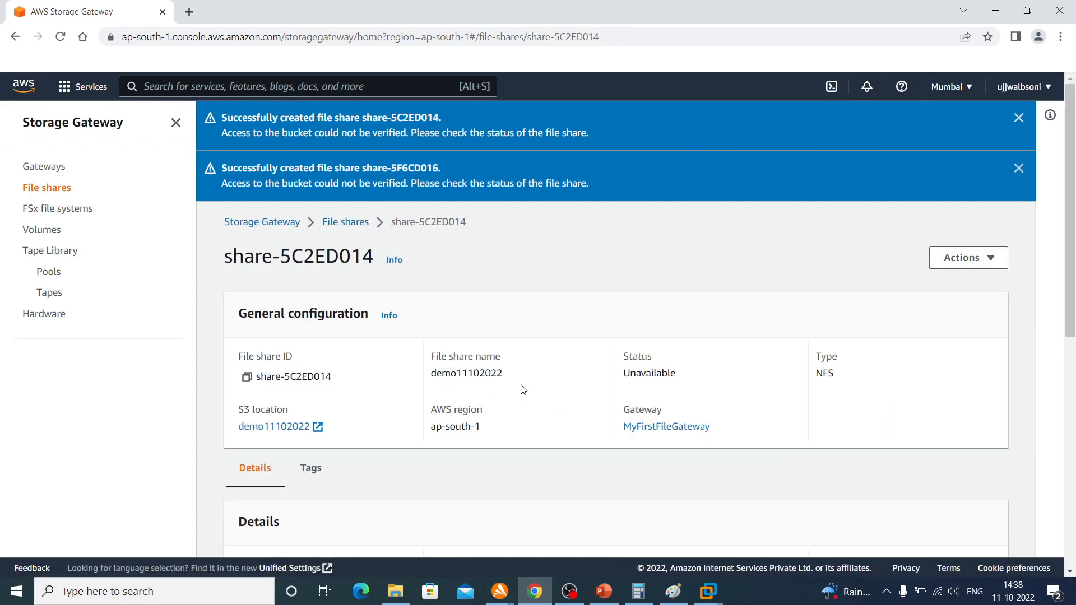
scroll(522, 389, "down", 5)
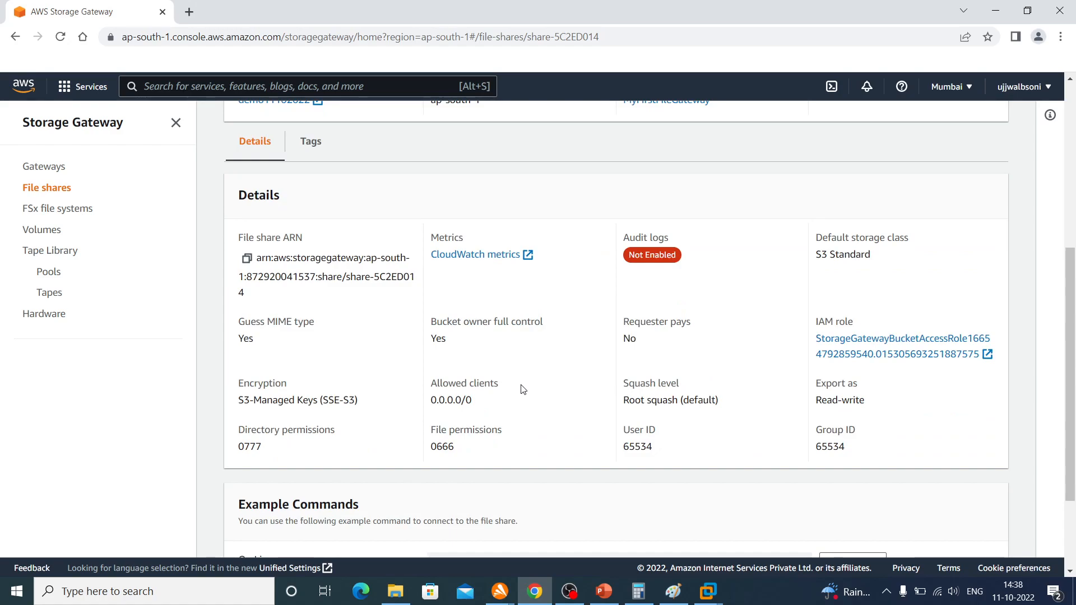
scroll(521, 389, "down", 2)
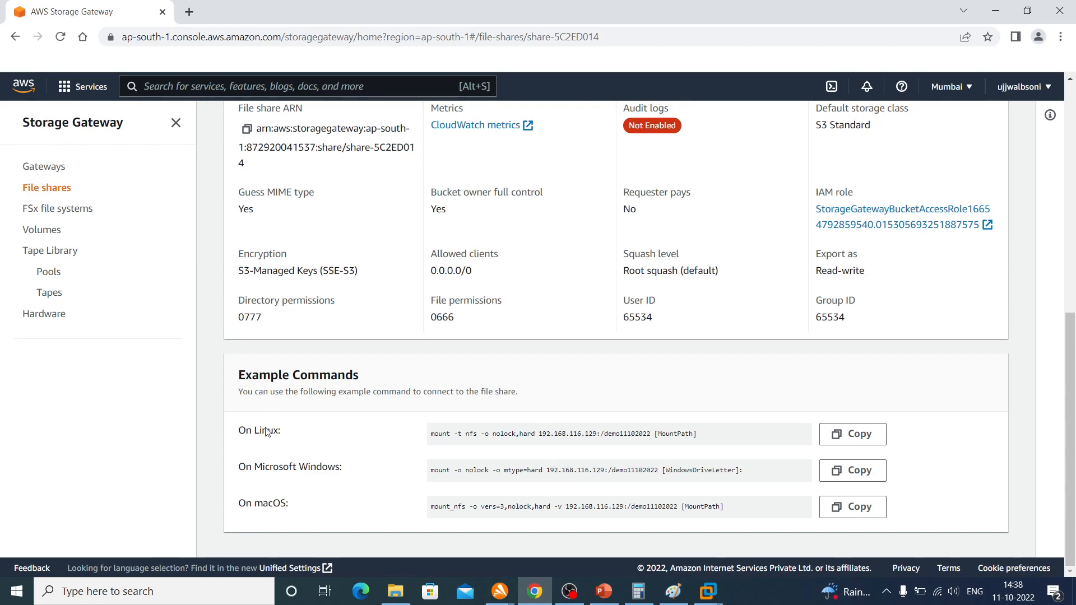
scroll(305, 457, "up", 6)
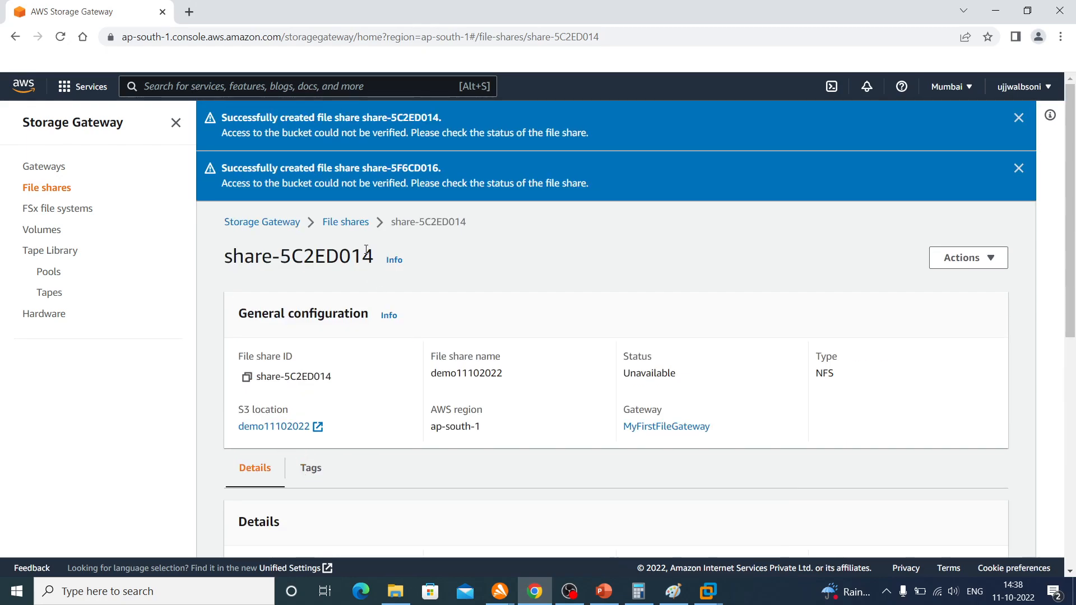
Return to the full file share list and refresh it to check the status of both shares
left_click(358, 223)
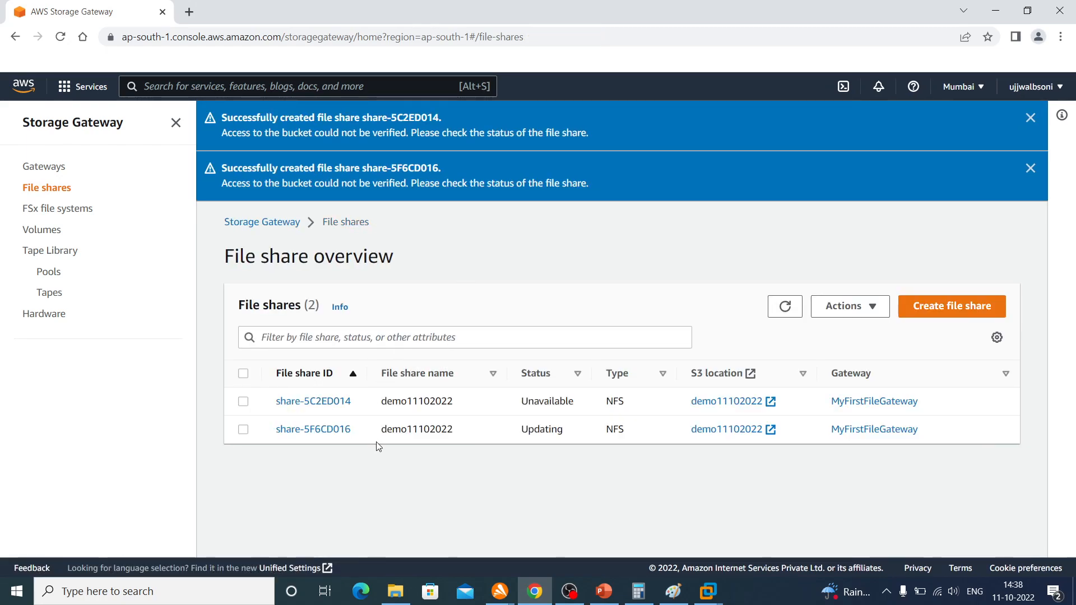
left_click(785, 310)
left_click(786, 308)
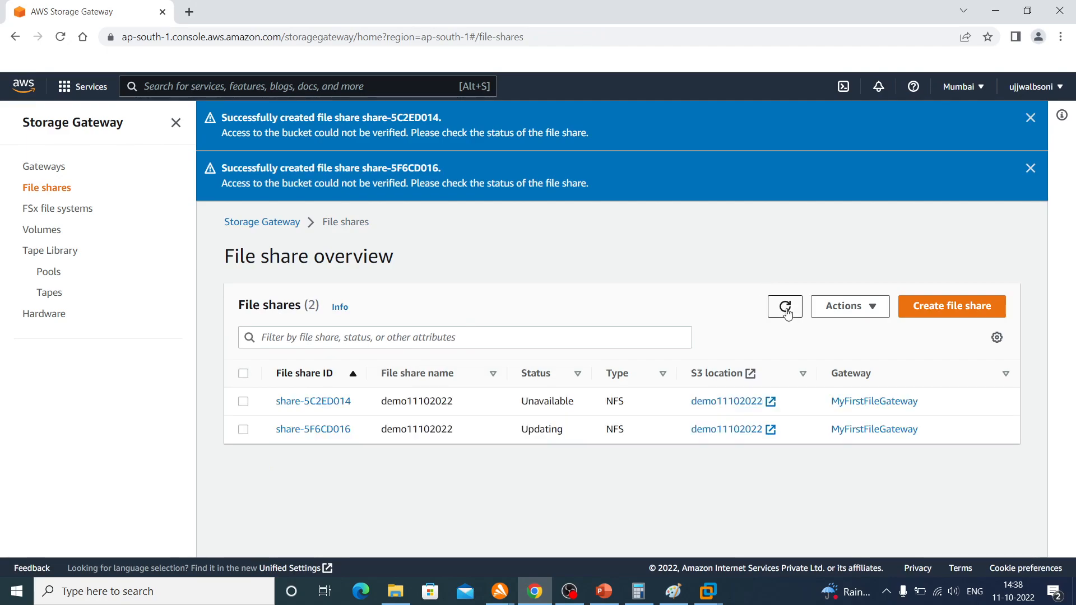
left_click(786, 308)
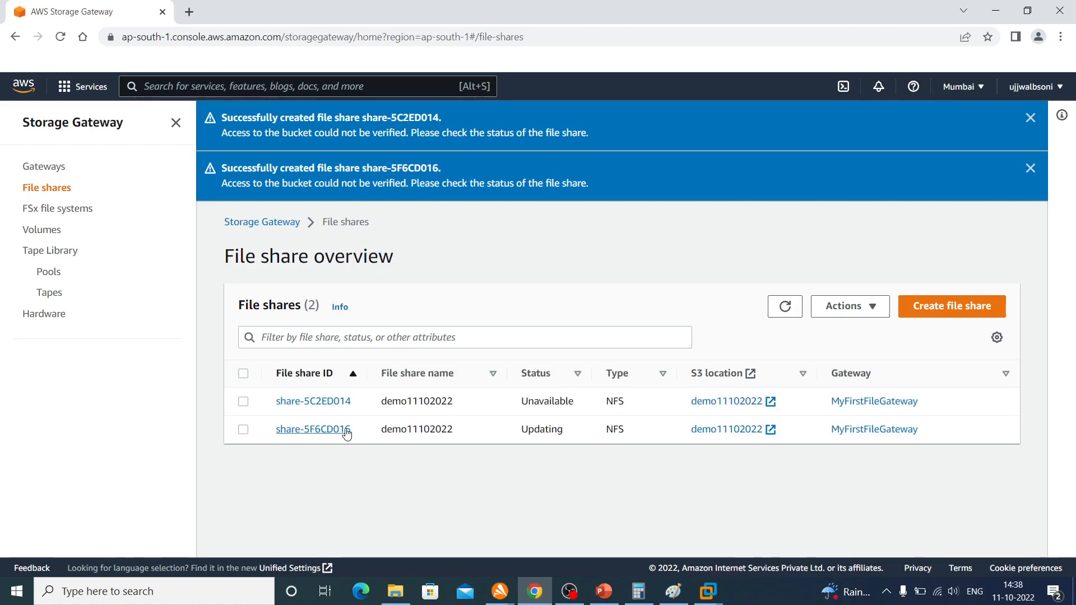
Open share-5F6CD016 and copy its example mount command for Microsoft Windows
left_click(324, 430)
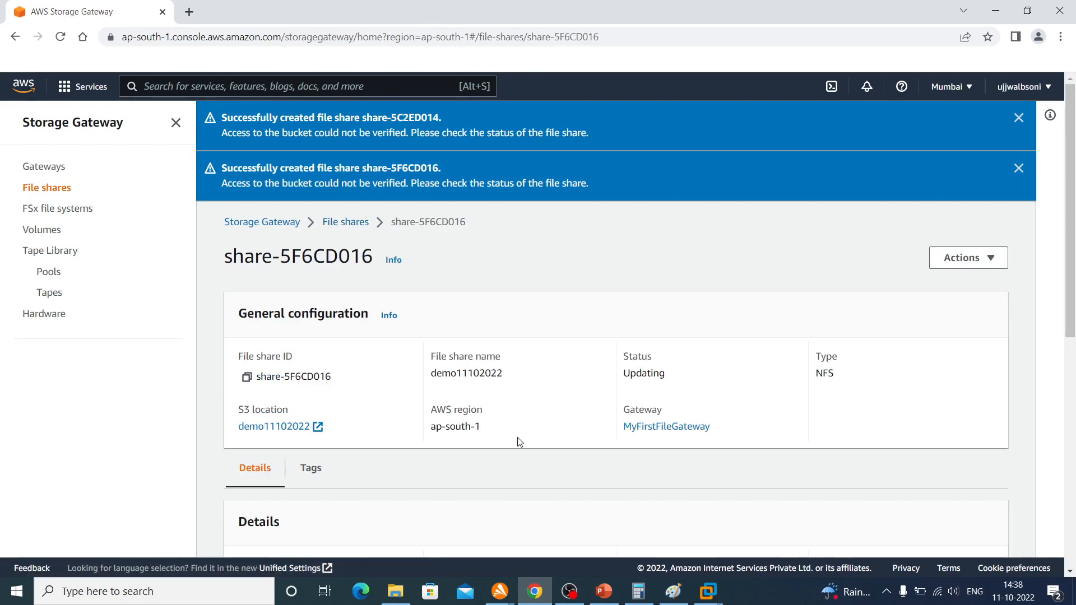
scroll(520, 442, "down", 8)
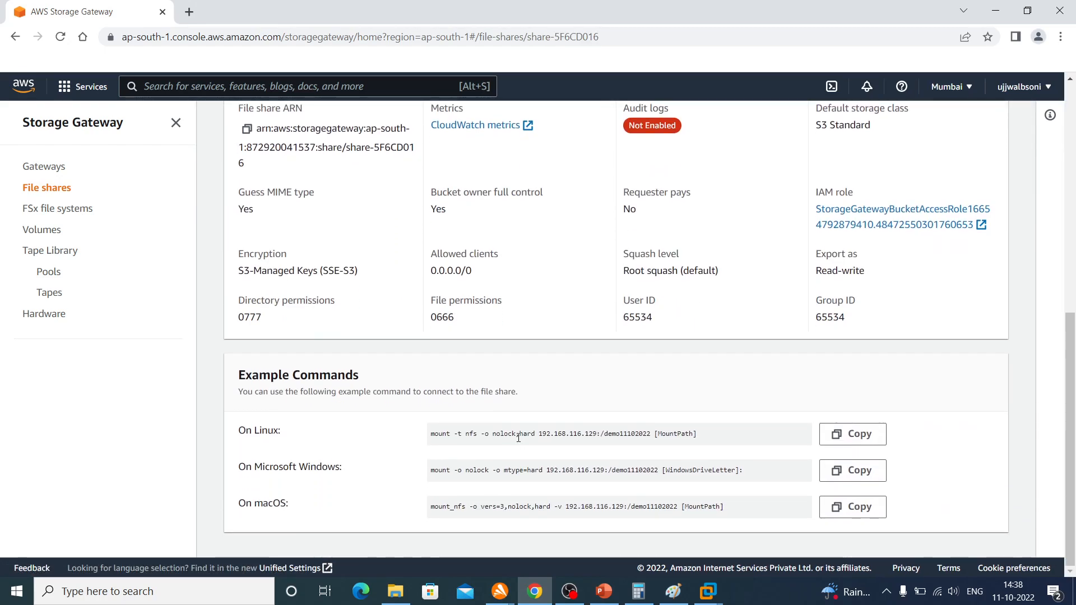
left_click(855, 475)
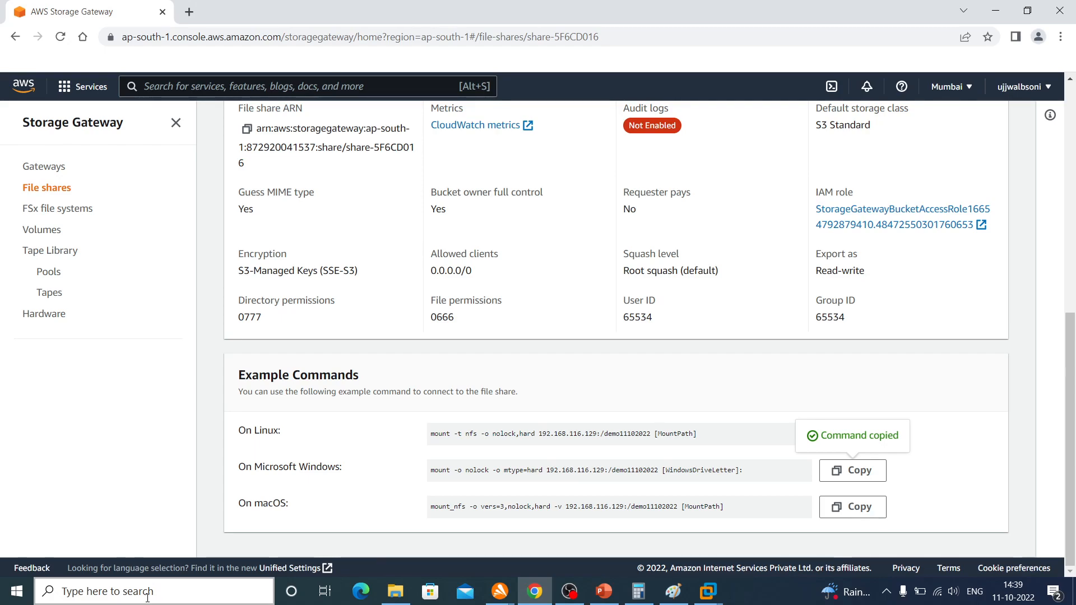
Search Windows for cmd and open Command Prompt as administrator
key("Tab")
left_click(112, 592)
type("cmd")
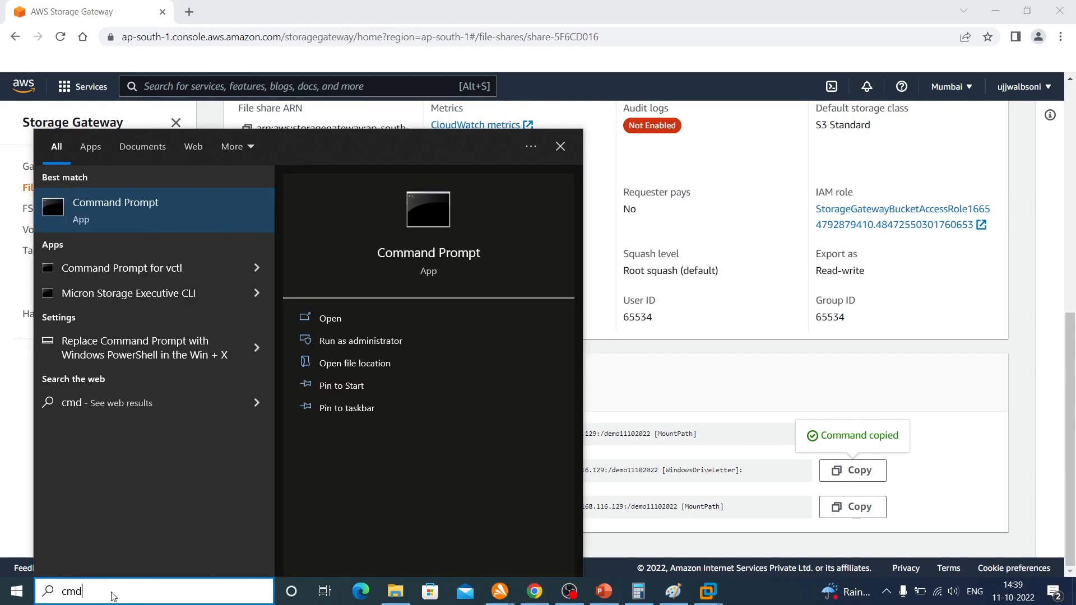
right_click(116, 209)
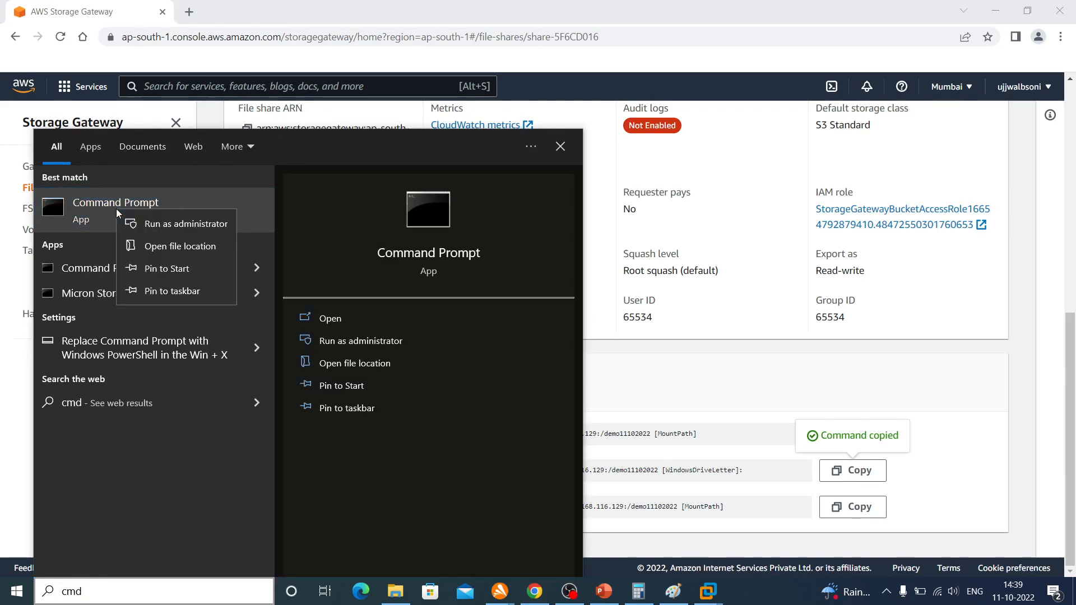
left_click(153, 224)
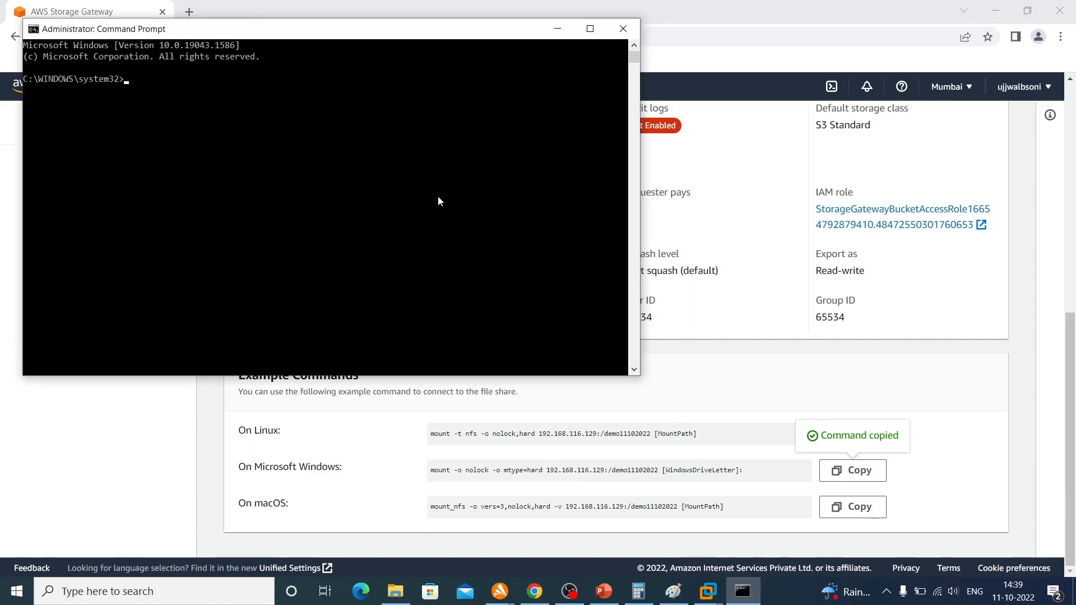
Mount the share on drive f: by running "mount -o nolock -o mtype=hard 192.168.116.129:/demo11102022 f:" from the copied command
key("ctrl+v")
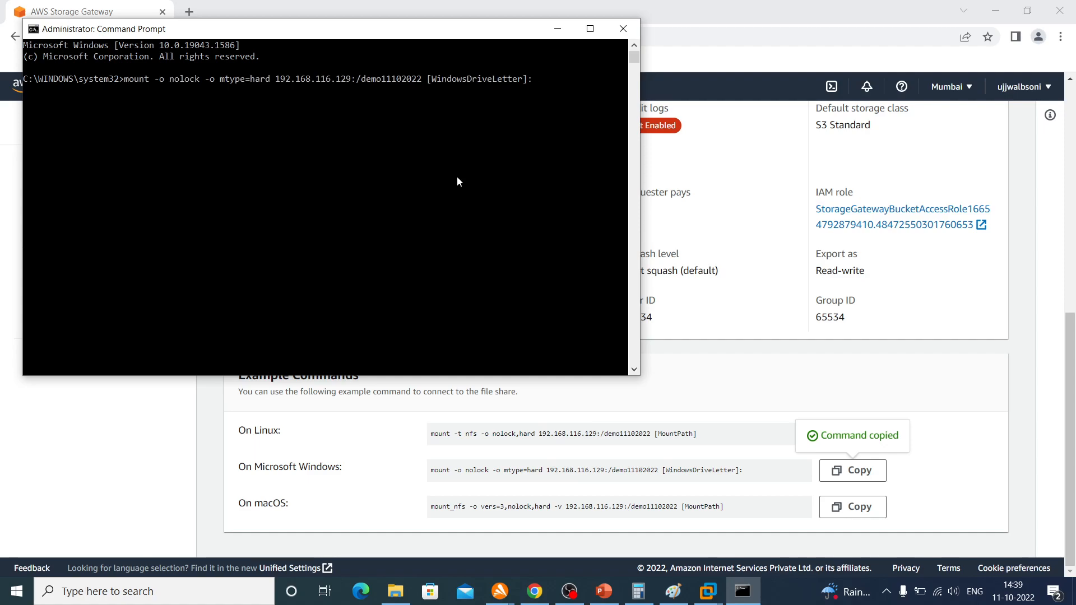
key("Left")
key("BackSpace")
key("BackSpace")
key("BackSpace")
key("BackSpace")
key("BackSpace")
key("BackSpace")
key("BackSpace")
key("BackSpace")
key("BackSpace")
key("BackSpace")
key("BackSpace")
key("BackSpace")
key("BackSpace")
key("BackSpace")
key("BackSpace")
key("BackSpace")
key("BackSpace")
key("BackSpace")
key("BackSpace")
key("BackSpace")
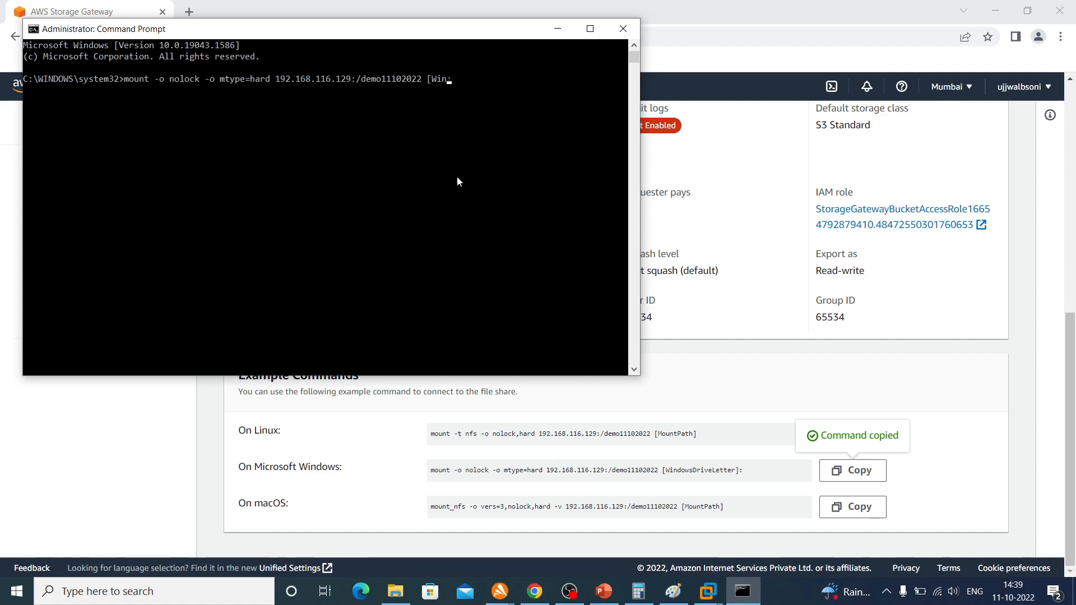
type("f")
key("Return")
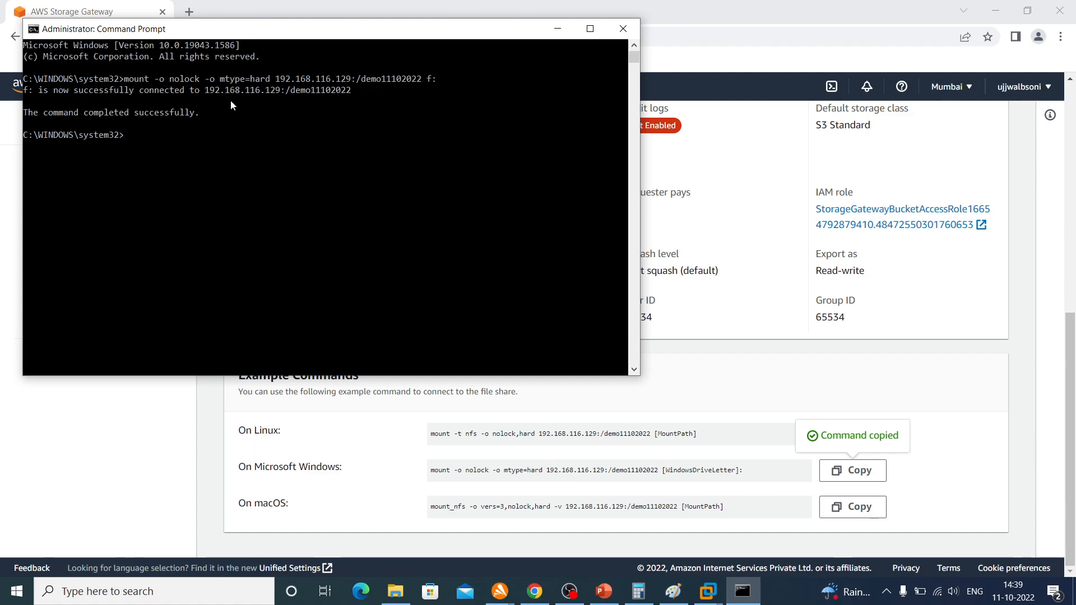
Switch back to the AWS console in the browser, search for s3, and open the S3 service in a new tab
left_click(157, 441)
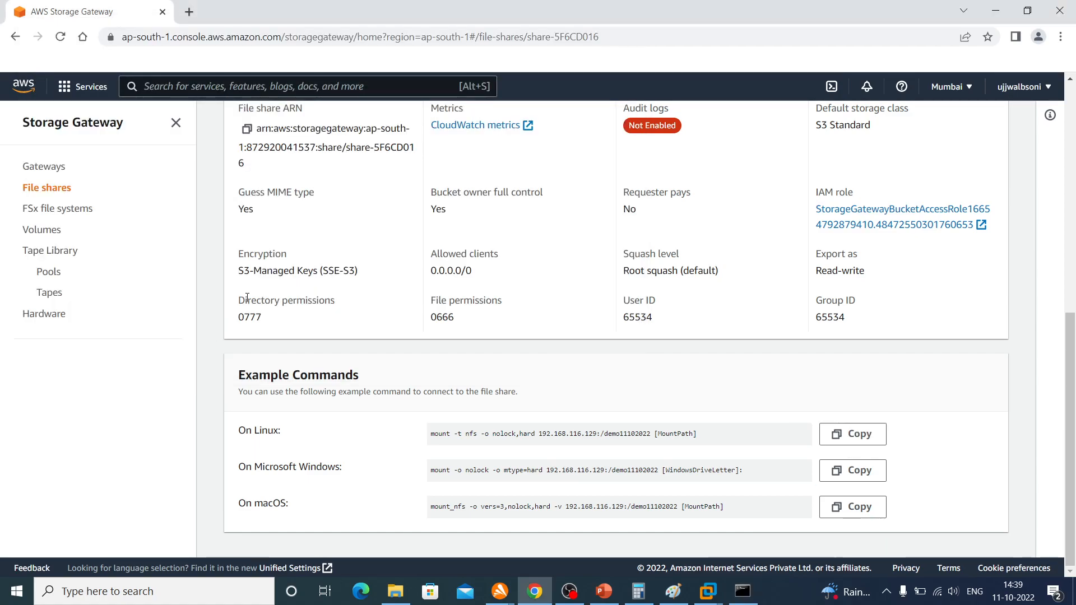
left_click(208, 86)
type("s3")
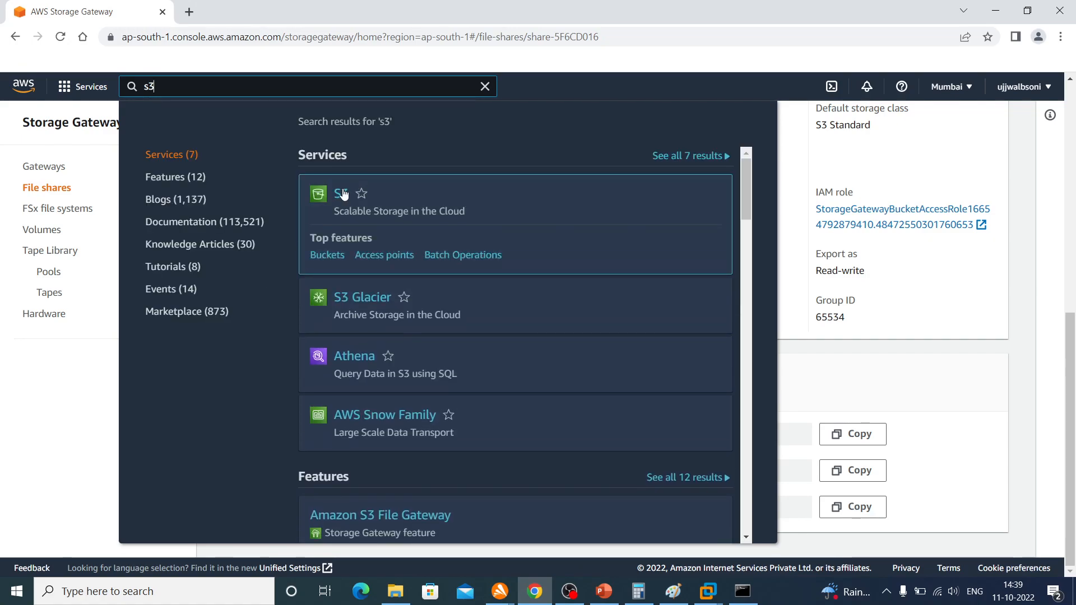
right_click(344, 194)
left_click(358, 203)
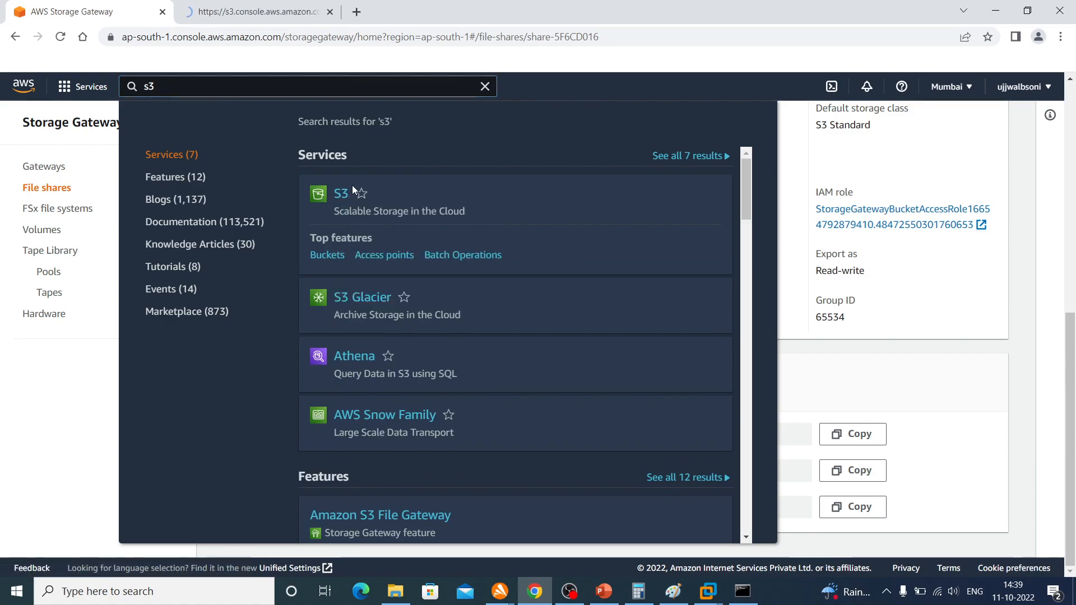
left_click(241, 9)
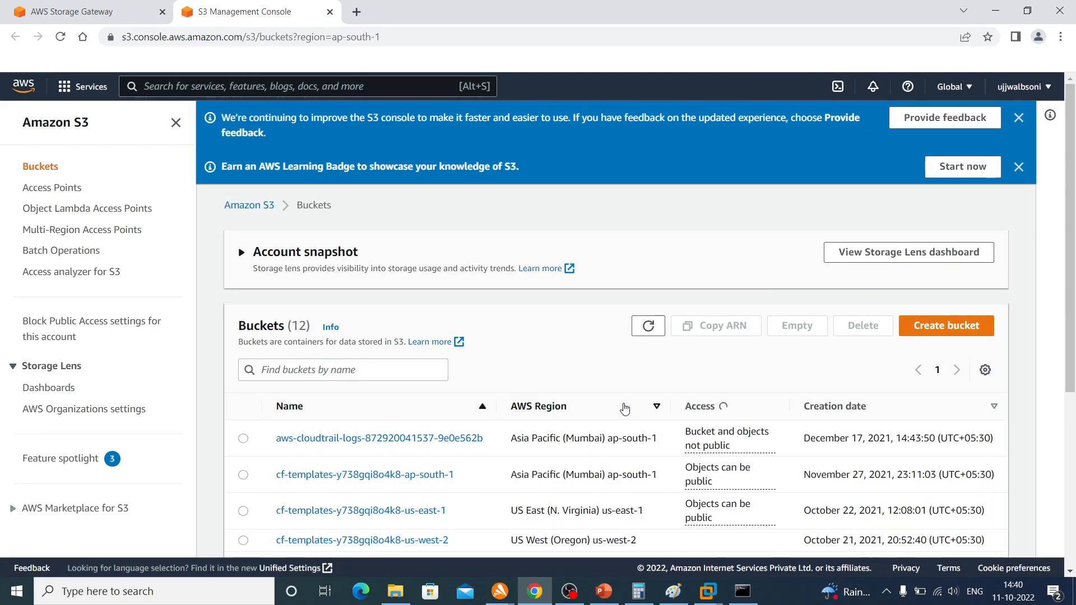
Look through the S3 bucket list, filter it by demo, and refresh it to find the file share's bucket
scroll(625, 409, "down", 3)
scroll(625, 409, "down", 2)
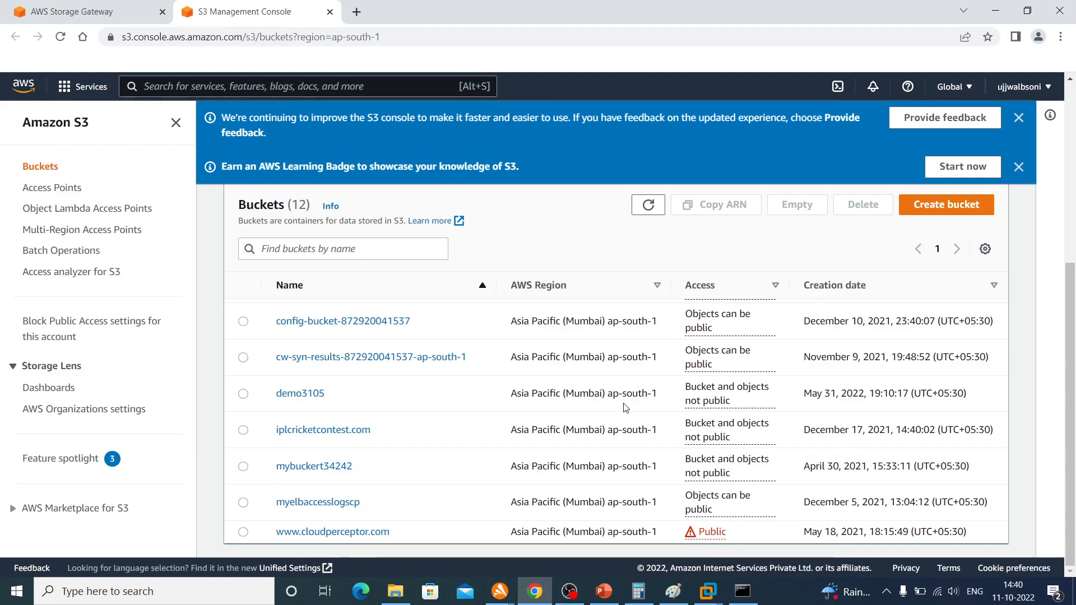
scroll(625, 409, "up", 5)
scroll(625, 409, "down", 5)
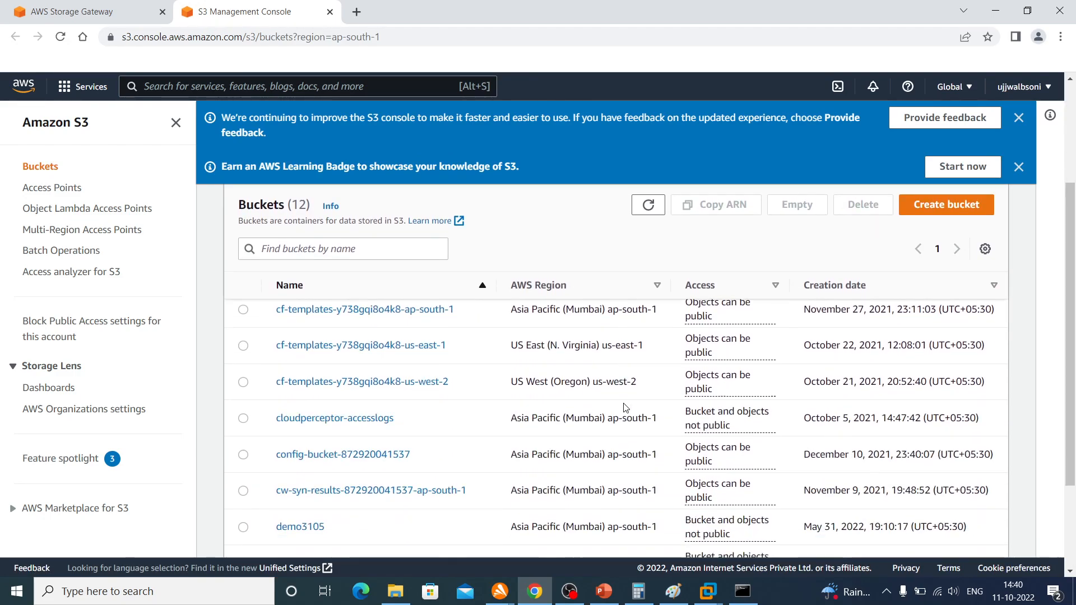
left_click(323, 252)
type("demo")
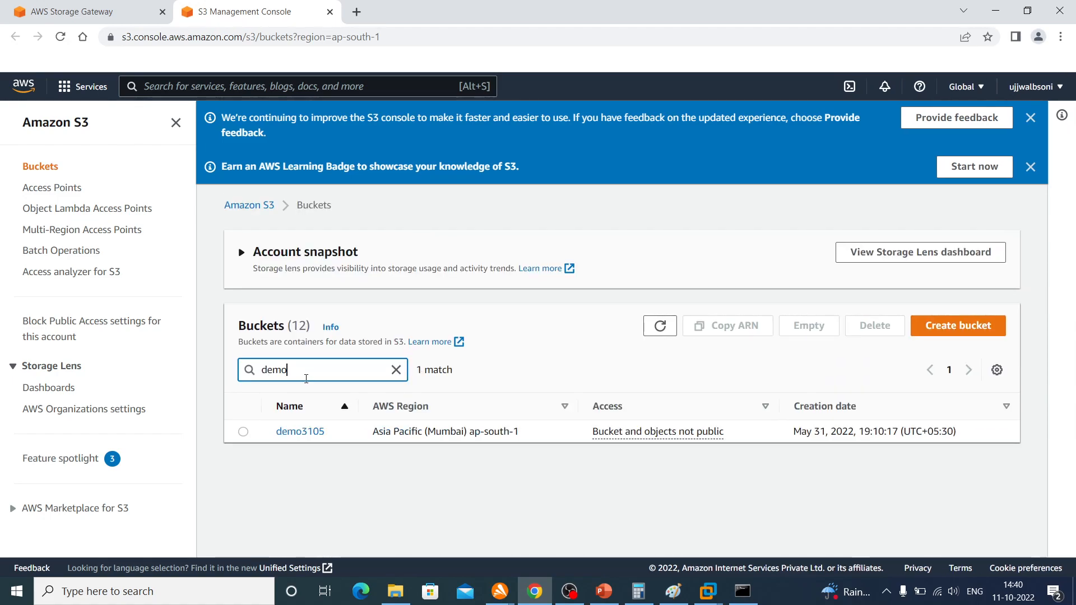
left_click(667, 329)
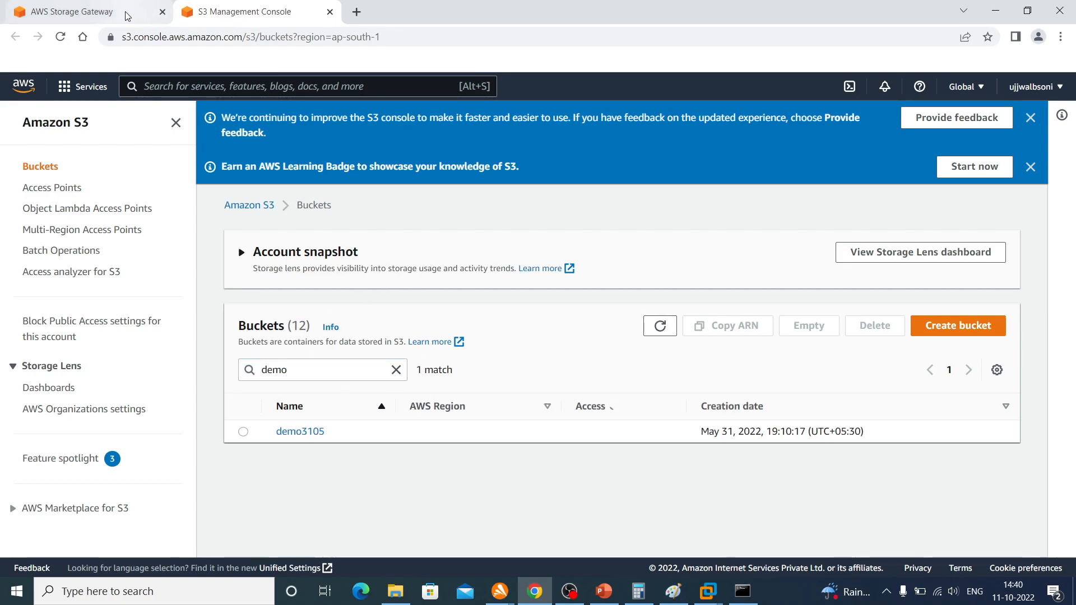
Return to the Storage Gateway console and review the file share's general configuration and details
left_click(166, 5)
left_click(964, 348)
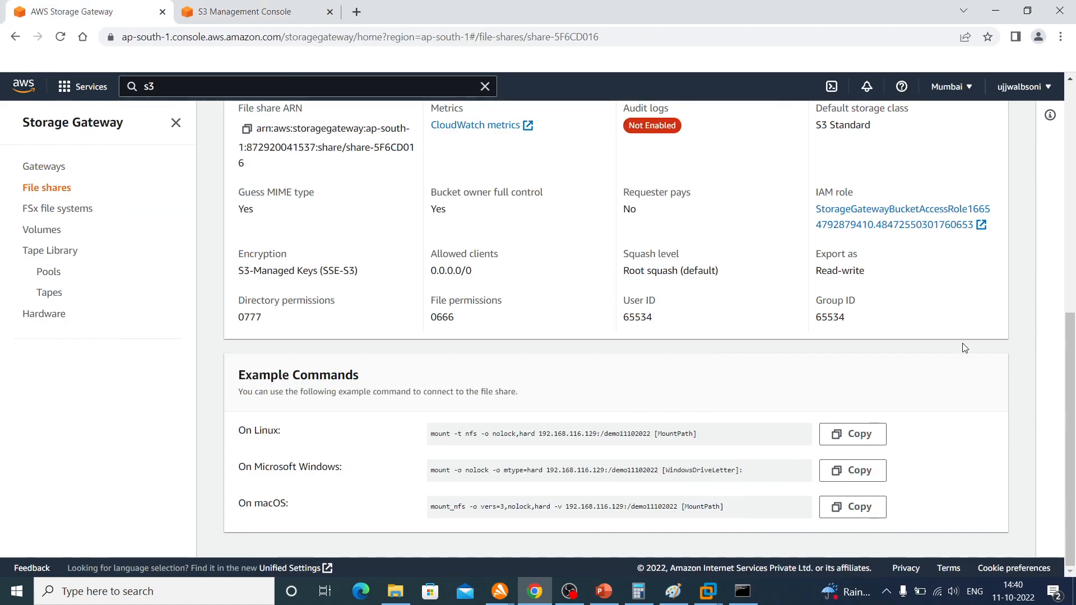
scroll(637, 346, "up", 4)
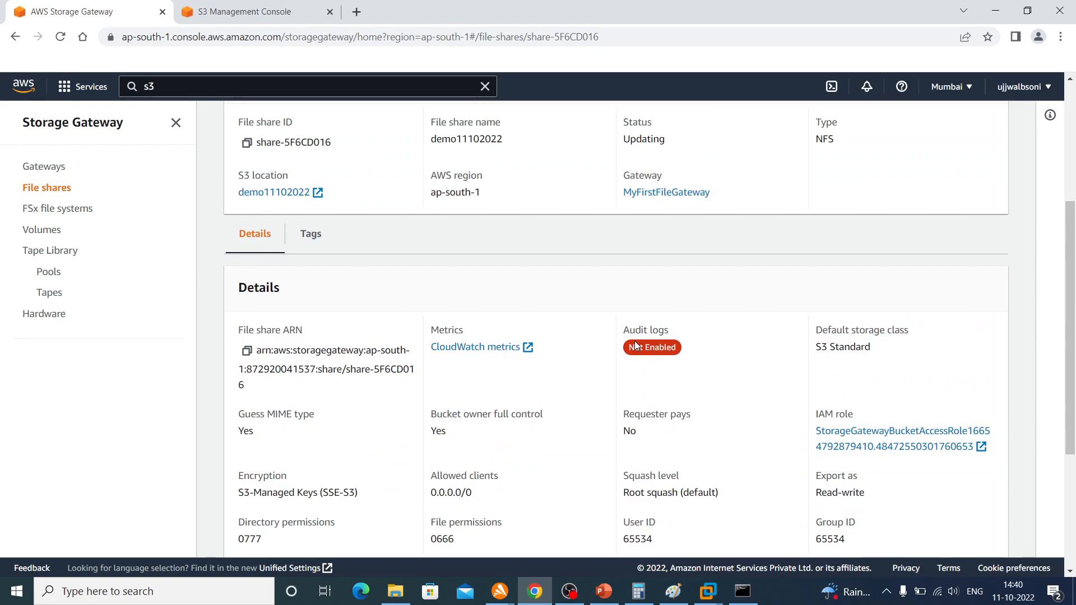
scroll(637, 346, "up", 4)
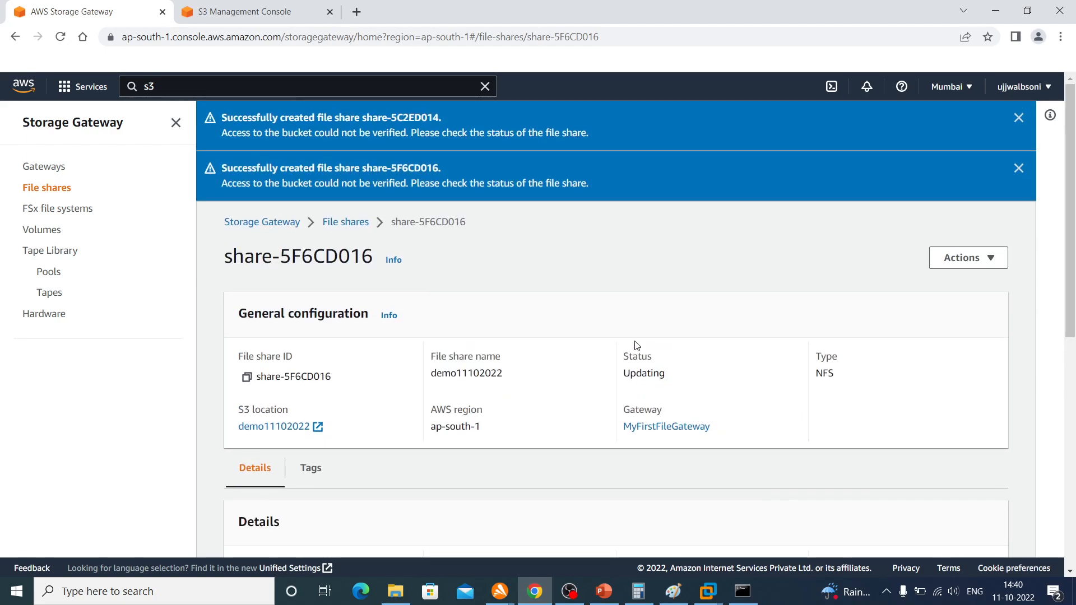
scroll(637, 346, "down", 5)
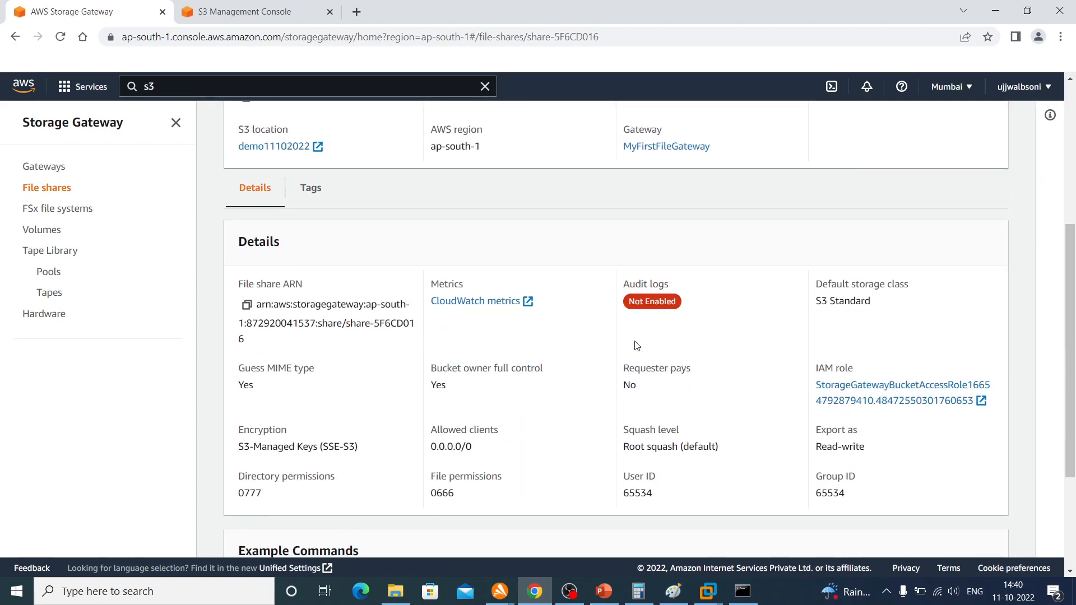
scroll(637, 346, "up", 5)
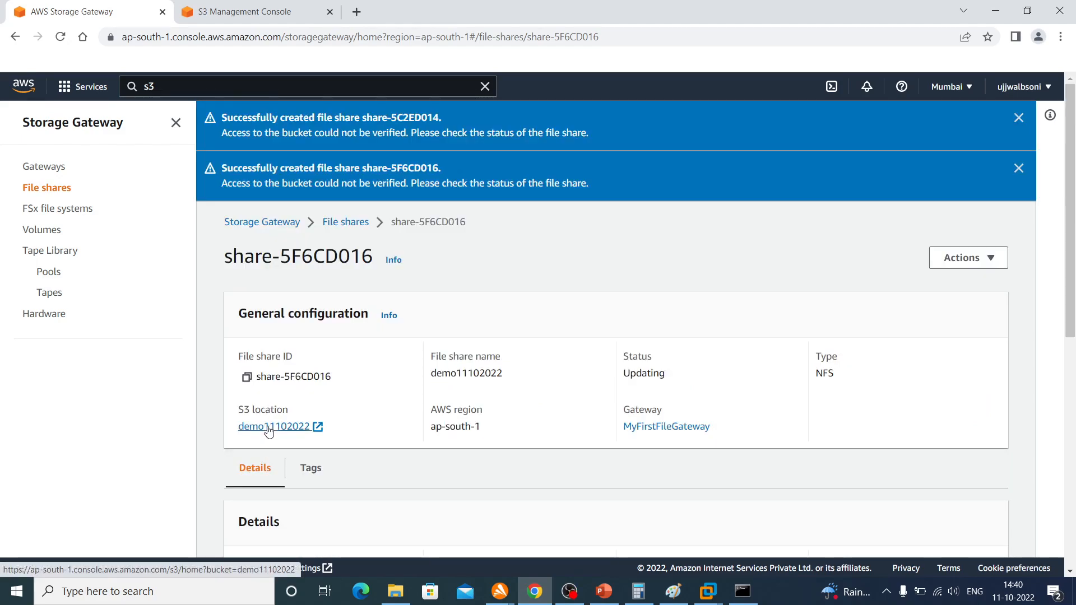
Open the file share's S3 location demo11102022 in a new browser tab and check the console's region list
right_click(271, 429)
left_click(287, 439)
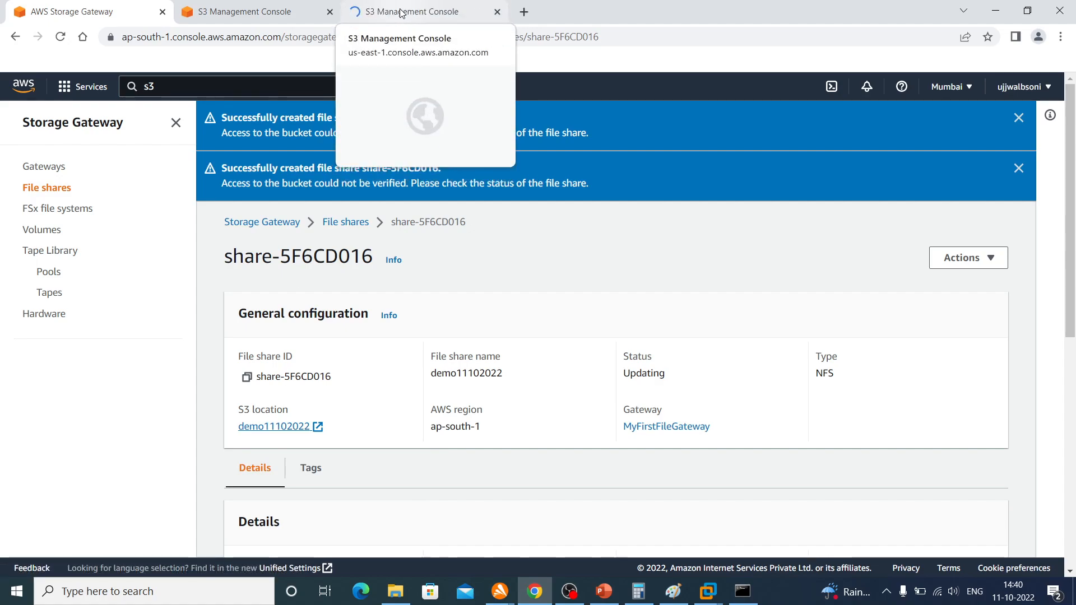
left_click(402, 13)
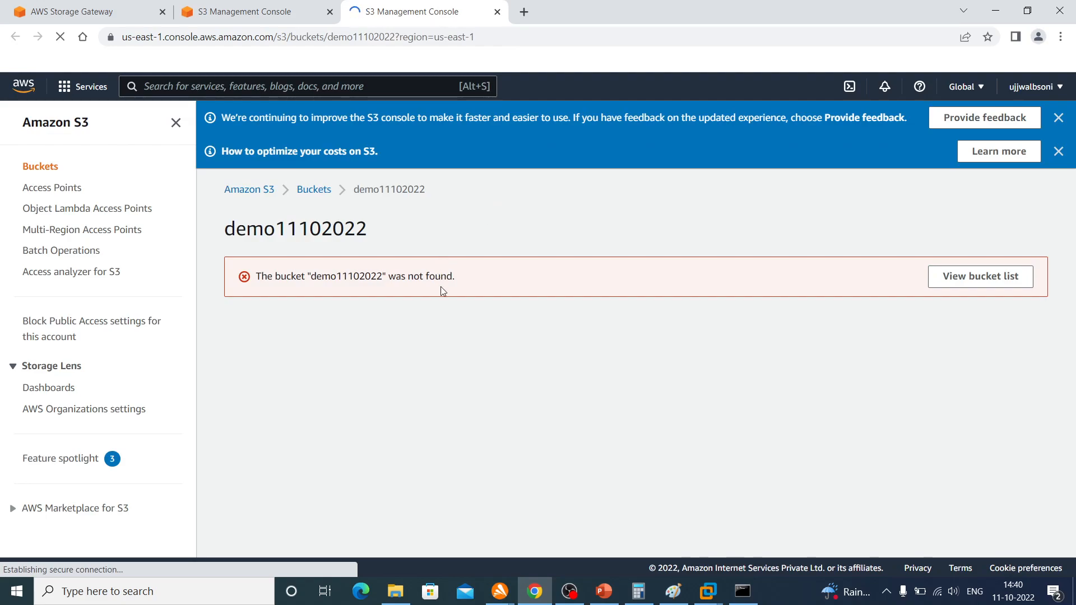
left_click(975, 99)
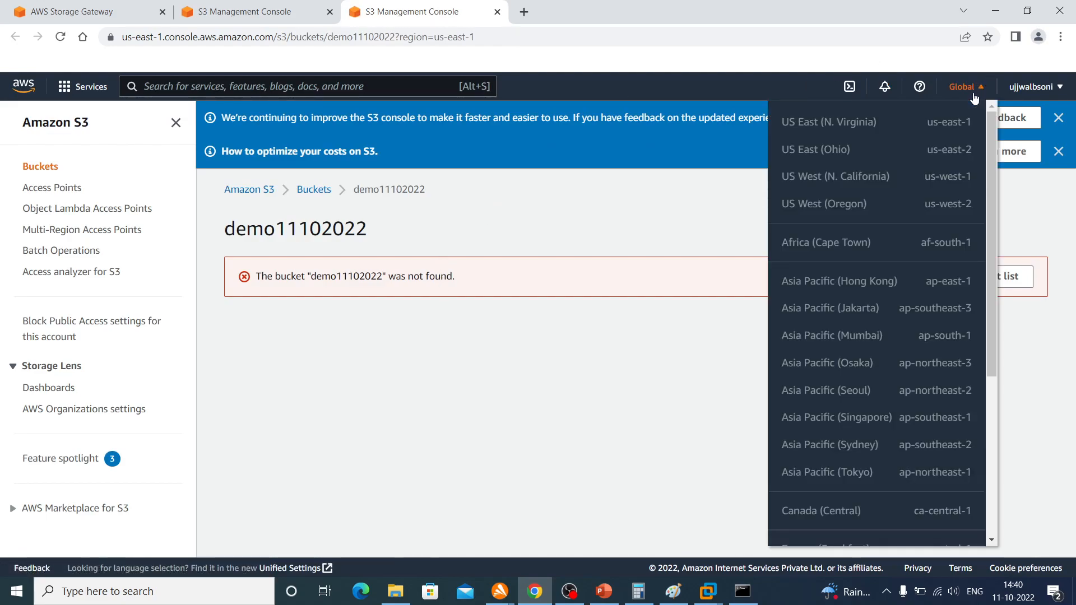
left_click(963, 87)
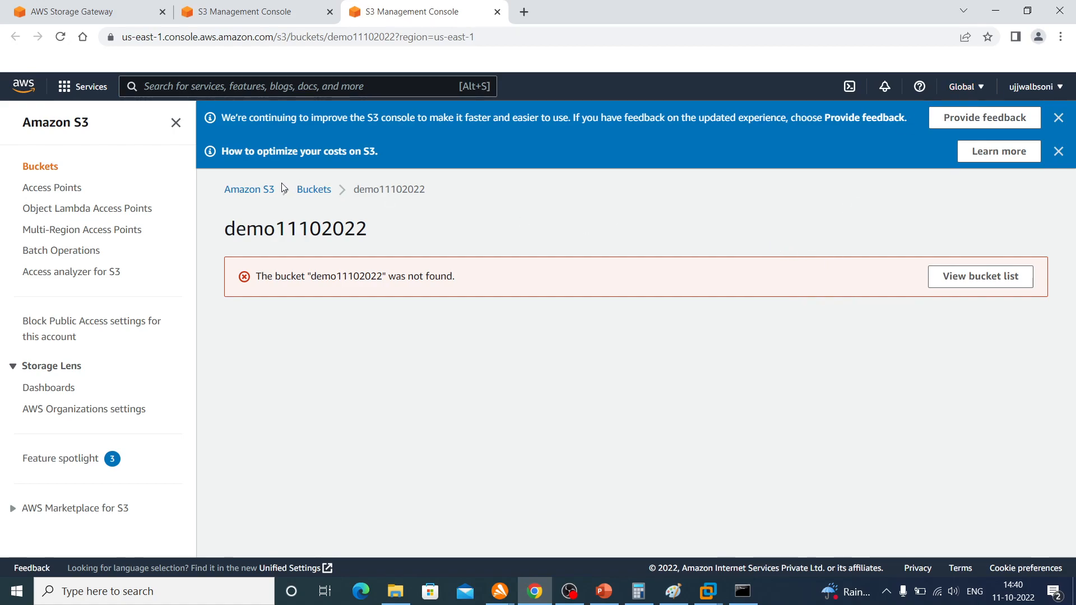
Copy the bucket name demo11102022 and start a new S3 bucket with that name
double_click(392, 191)
key("ctrl+c")
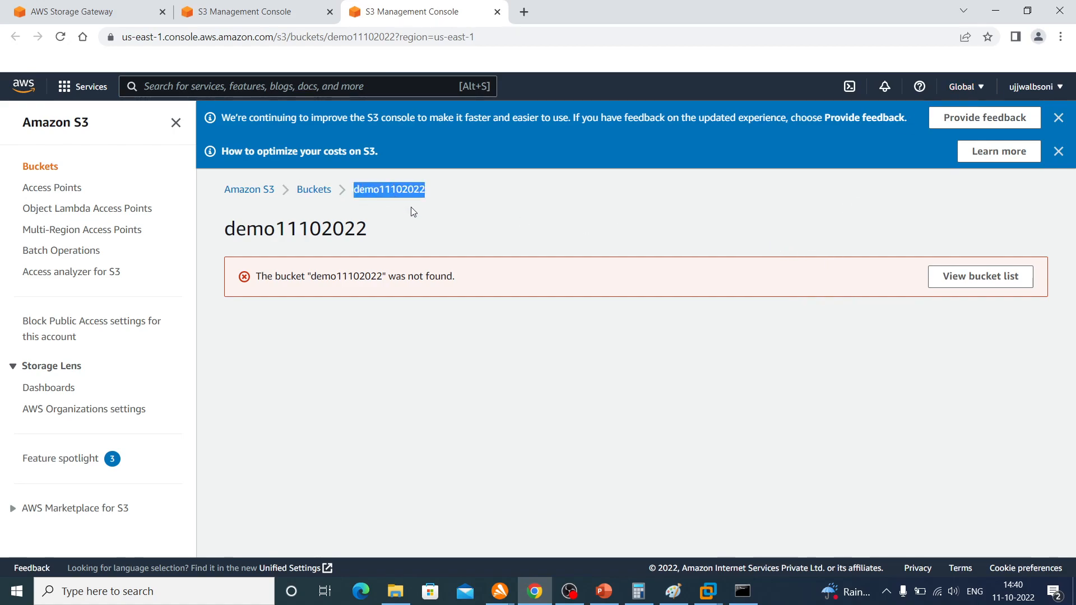
left_click(307, 189)
left_click(951, 327)
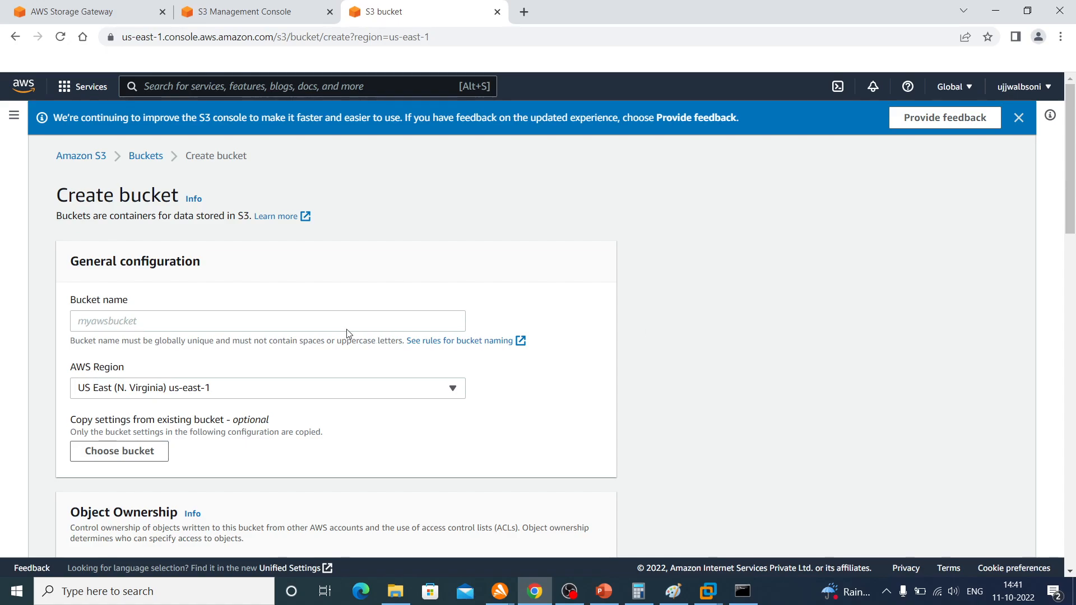
left_click(266, 318)
key("ctrl+v")
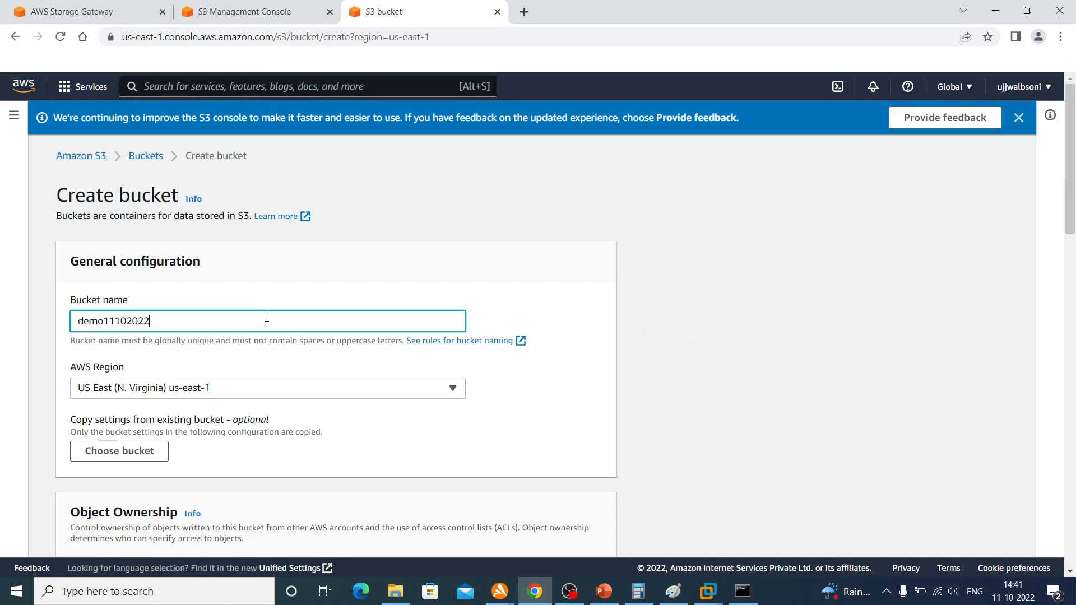
Create the bucket in US East (N. Virginia) us-east-1 with the remaining settings at their defaults
scroll(267, 317, "down", 10)
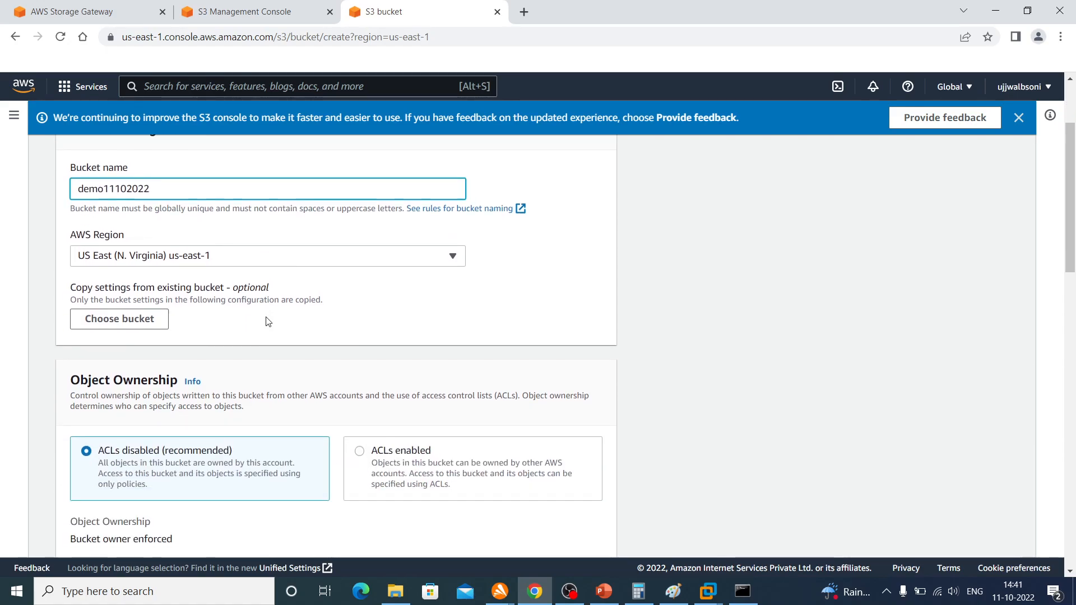
scroll(267, 321, "down", 12)
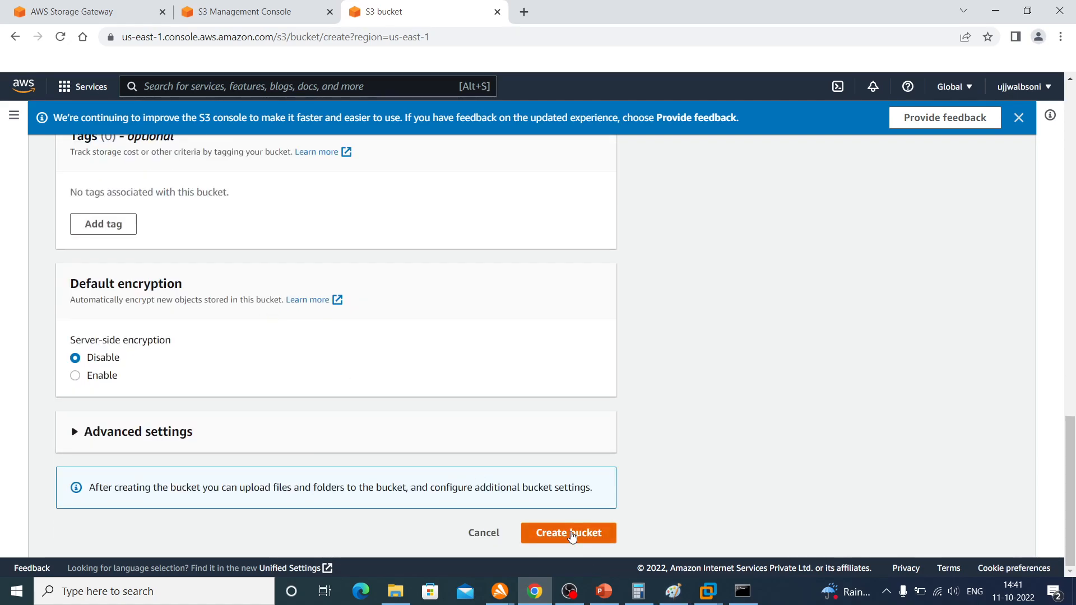
left_click(251, 8)
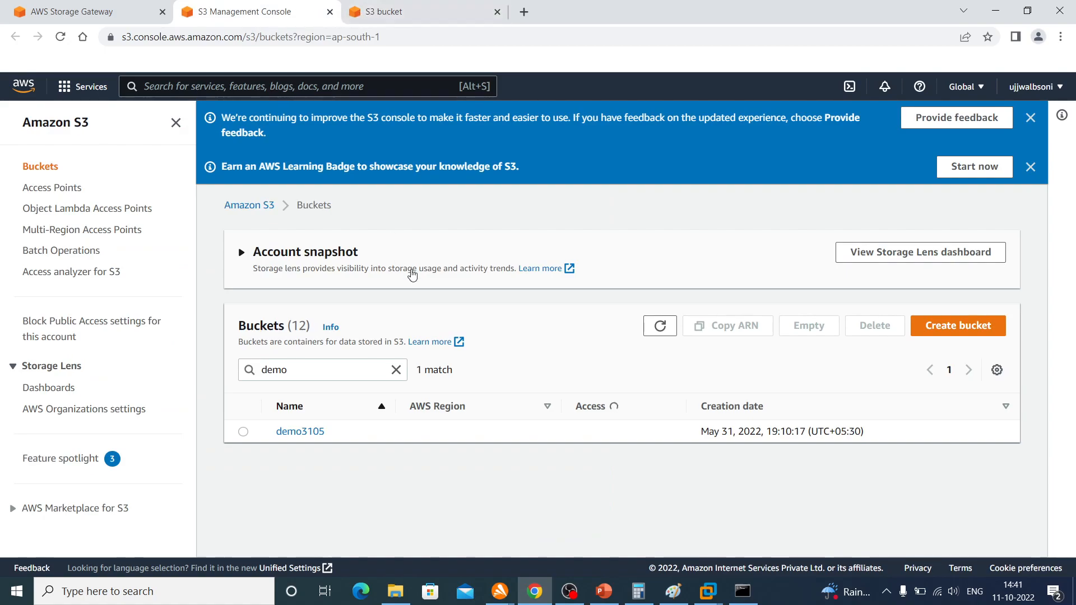
left_click(395, 12)
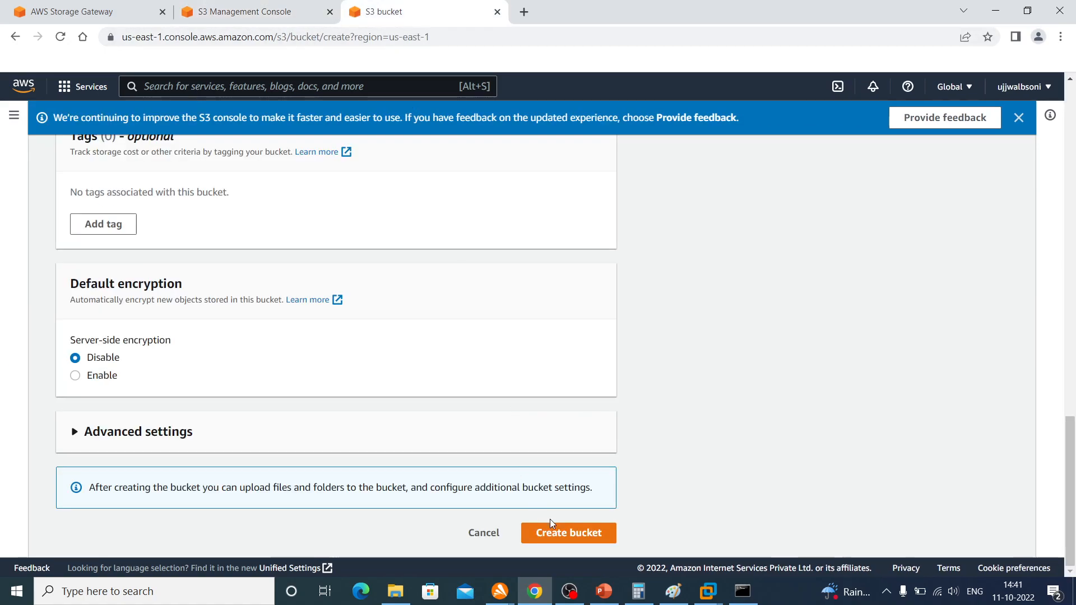
left_click(560, 534)
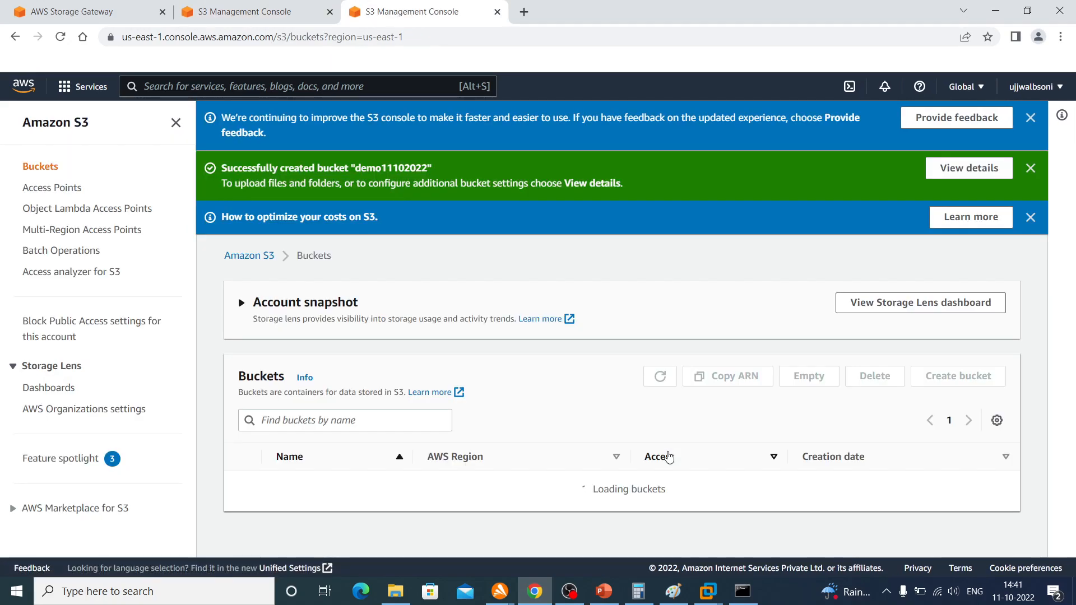
Locate demo11102022 in the bucket list and open the bucket in a new browser tab through the file share's S3 location
scroll(668, 456, "down", 4)
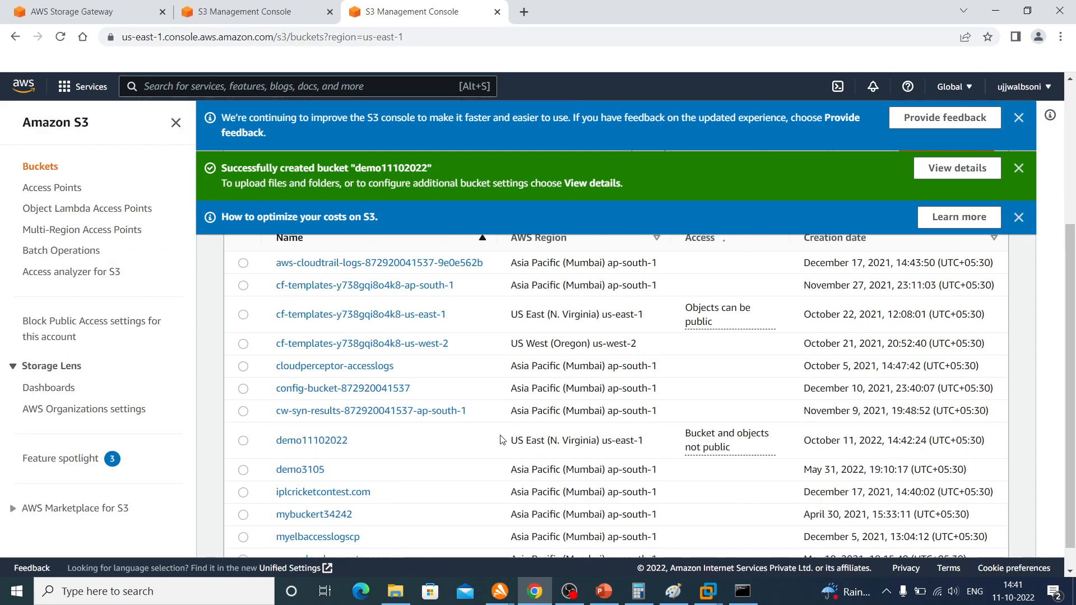
scroll(423, 447, "down", 3)
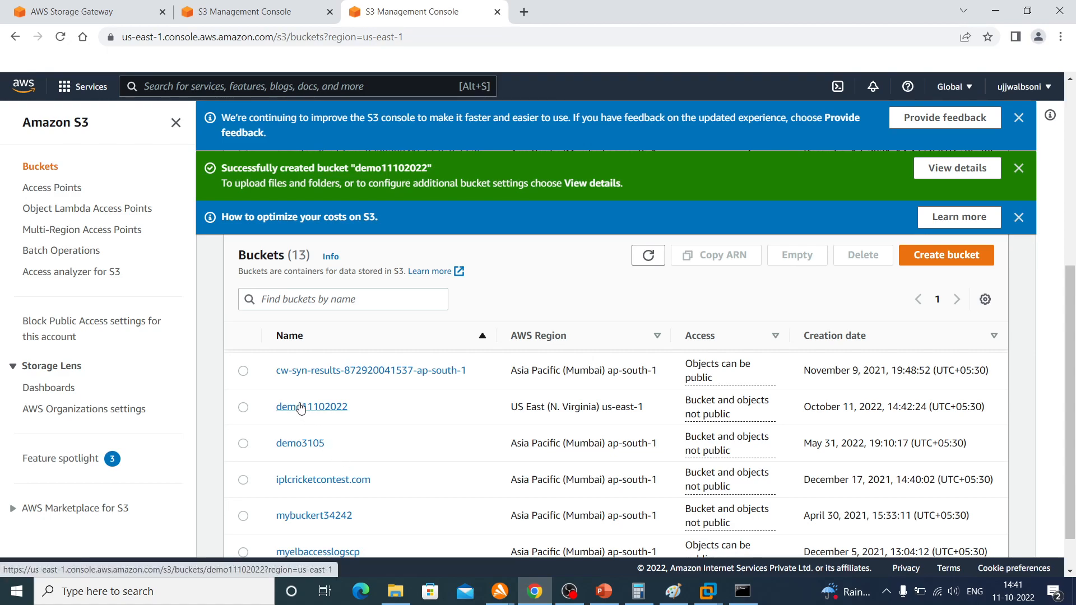
left_click(247, 14)
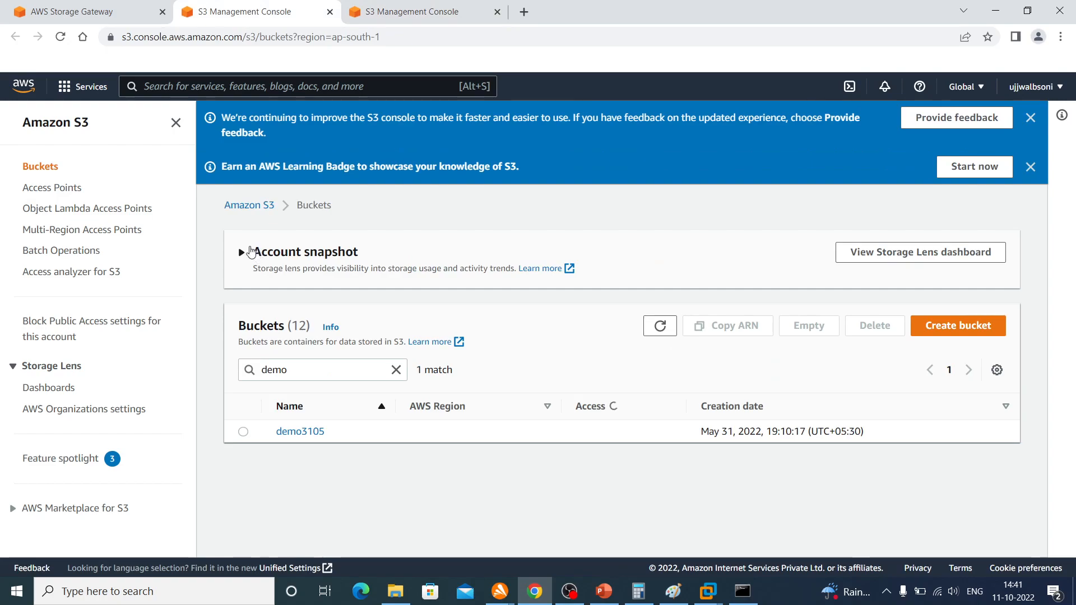
left_click(93, 10)
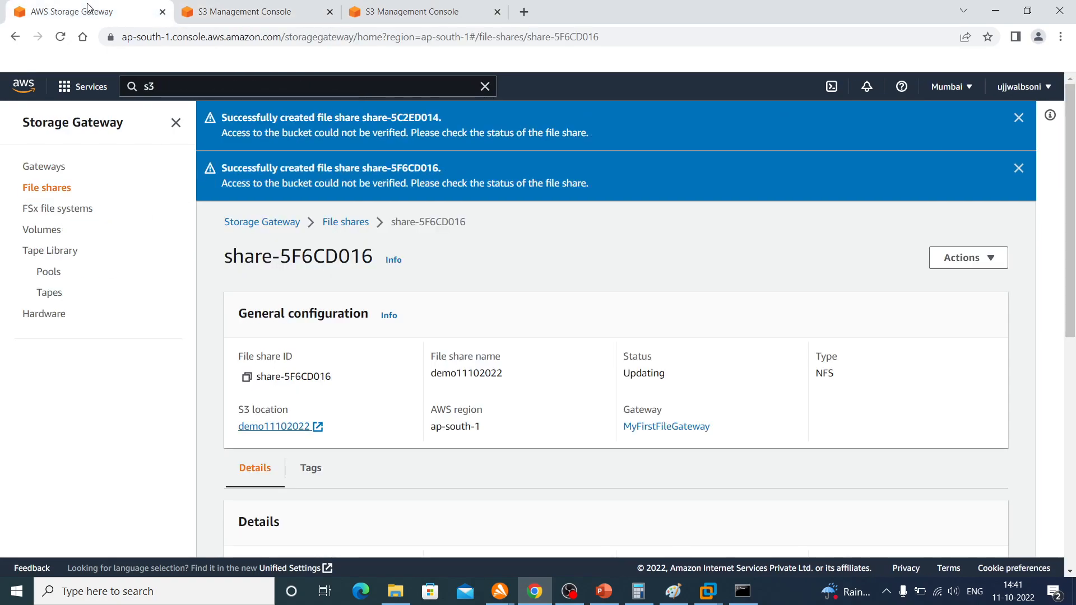
right_click(282, 430)
left_click(317, 437)
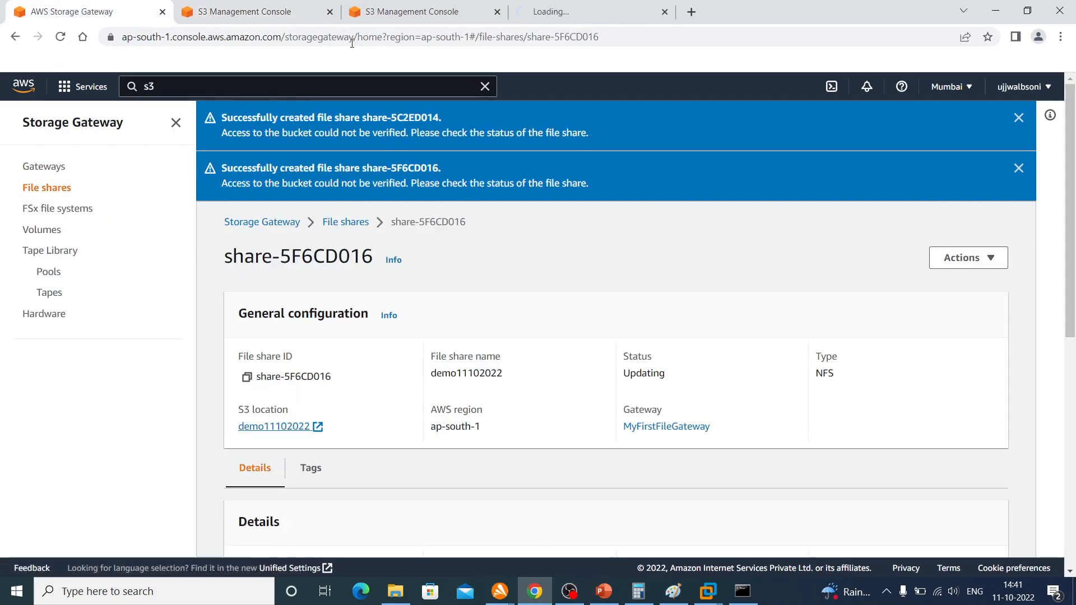
left_click(590, 14)
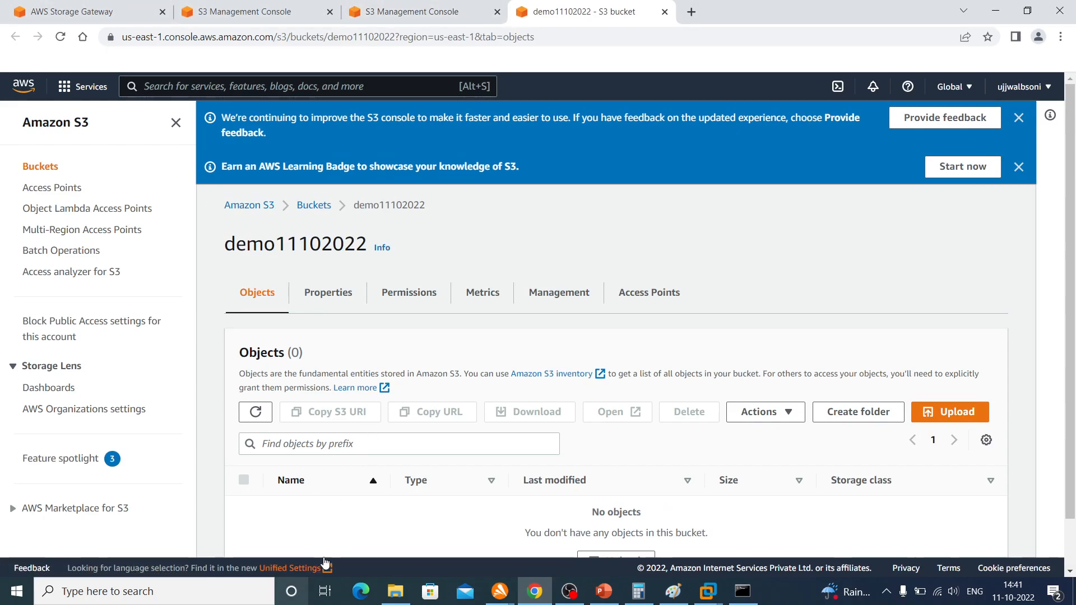
Switch to File Explorer and open the mounted network drive F: demo11102022 from This PC
left_click(404, 592)
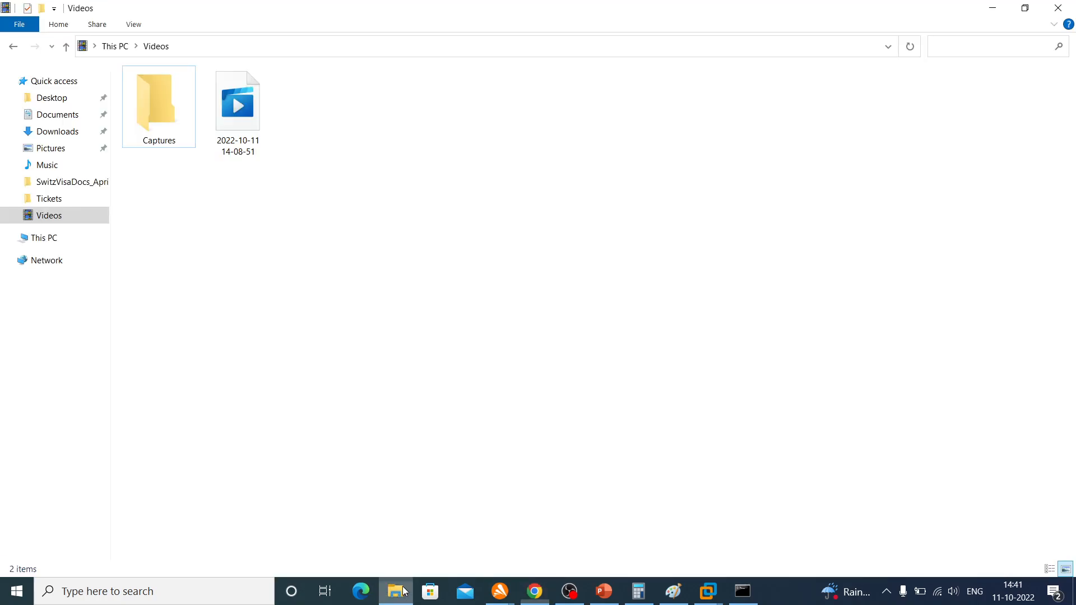
left_click(44, 238)
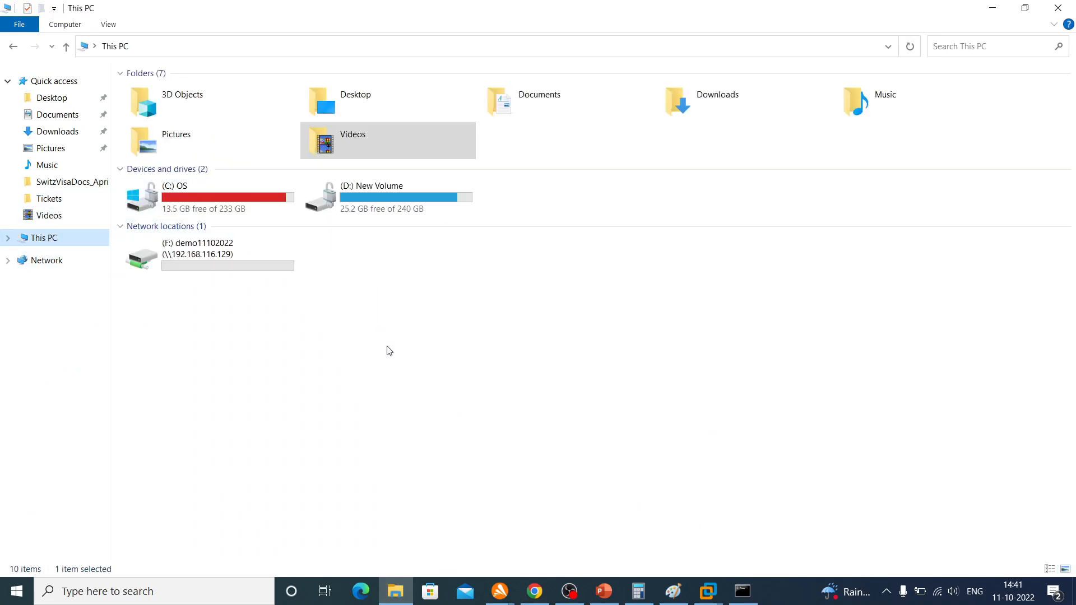
left_click(184, 257)
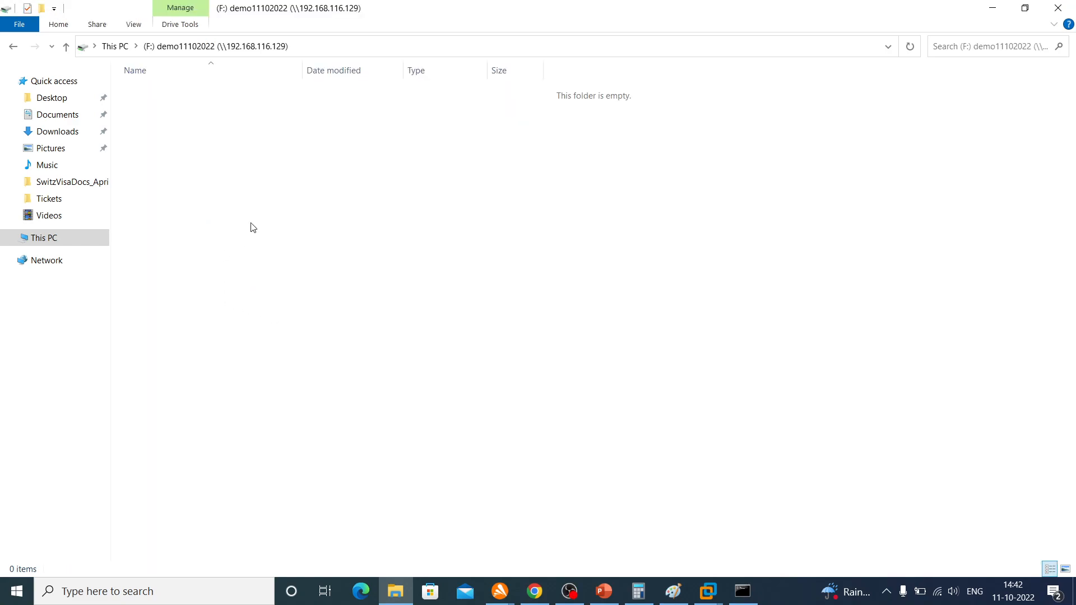
Try to create a new text document on drive F:, retry once, and cancel
right_click(252, 226)
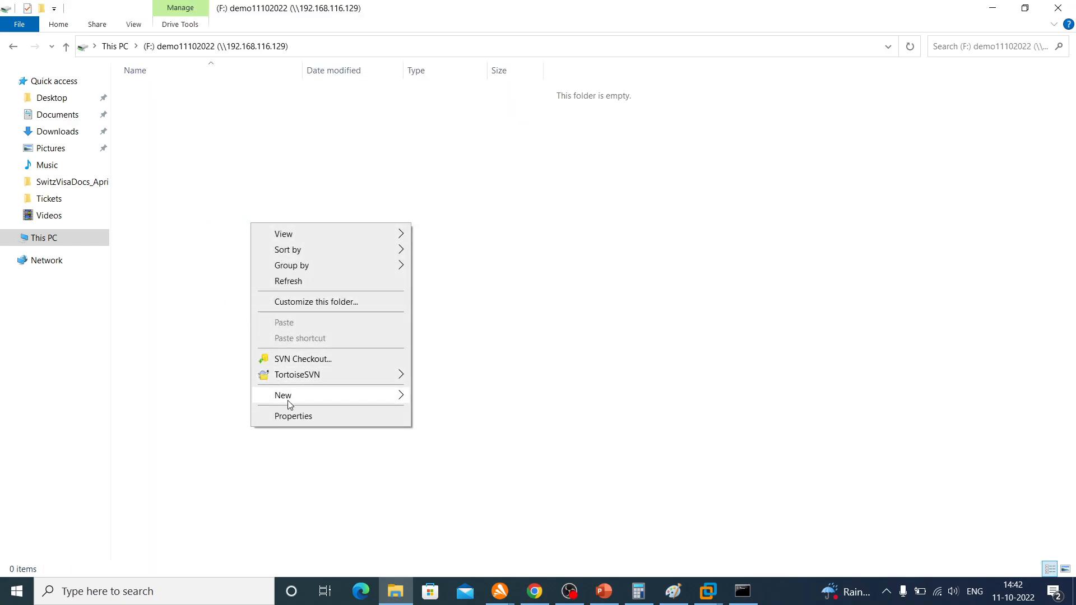
mouse_move(290, 399)
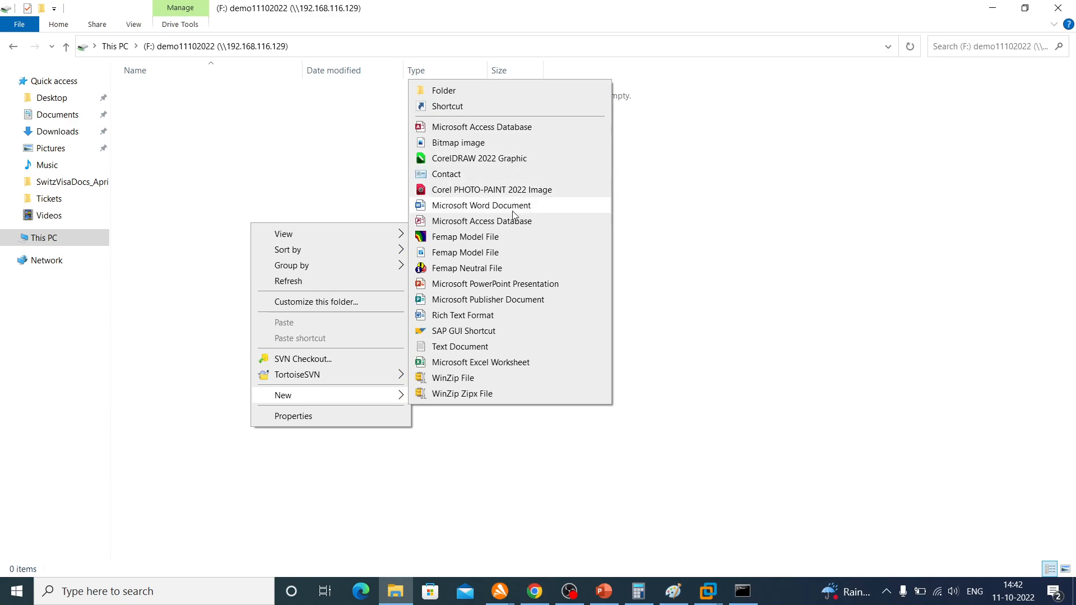
left_click(491, 350)
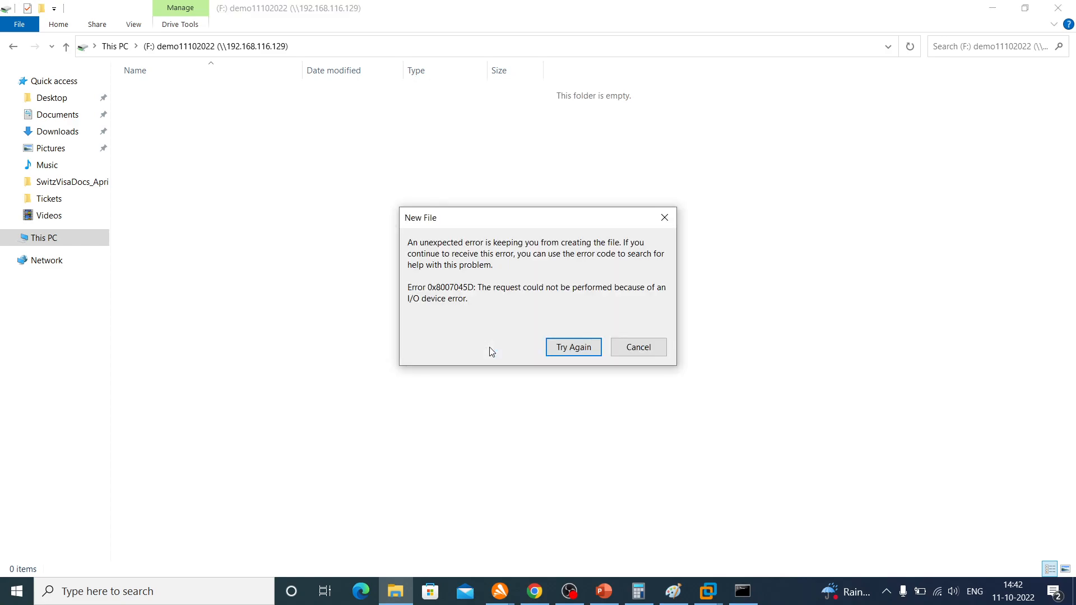
left_click(572, 349)
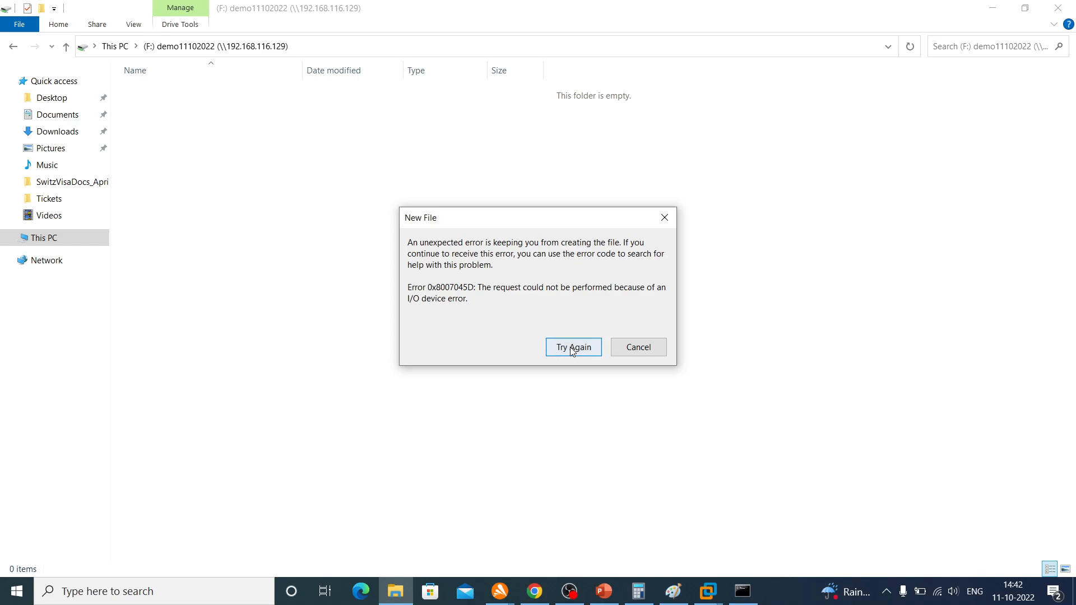
left_click(638, 348)
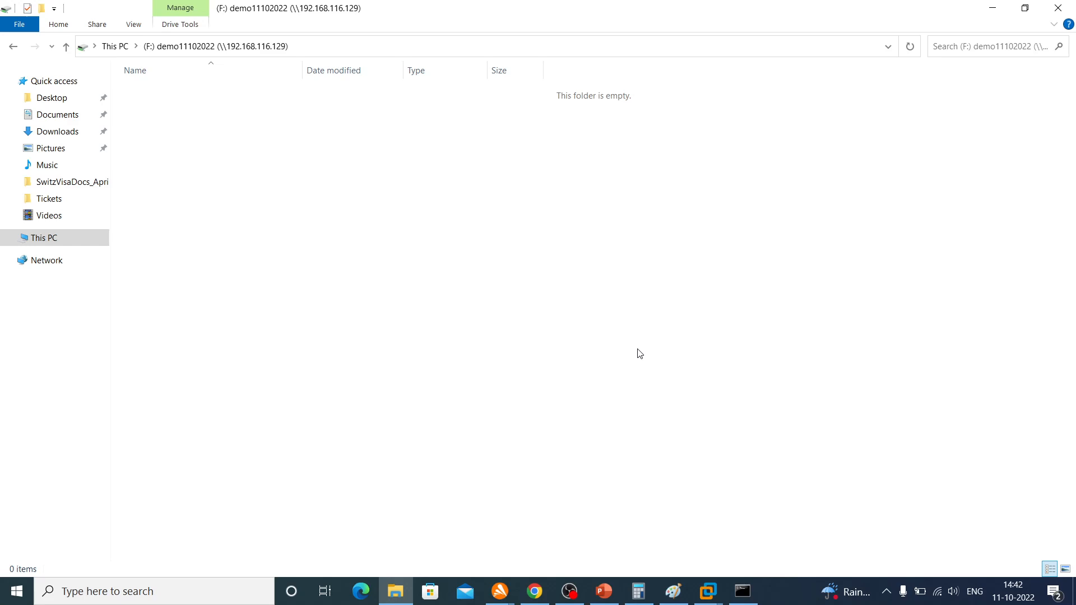
Switch back to the browser and check the details page of file share share-5F6CD016 in Storage Gateway
left_click(535, 591)
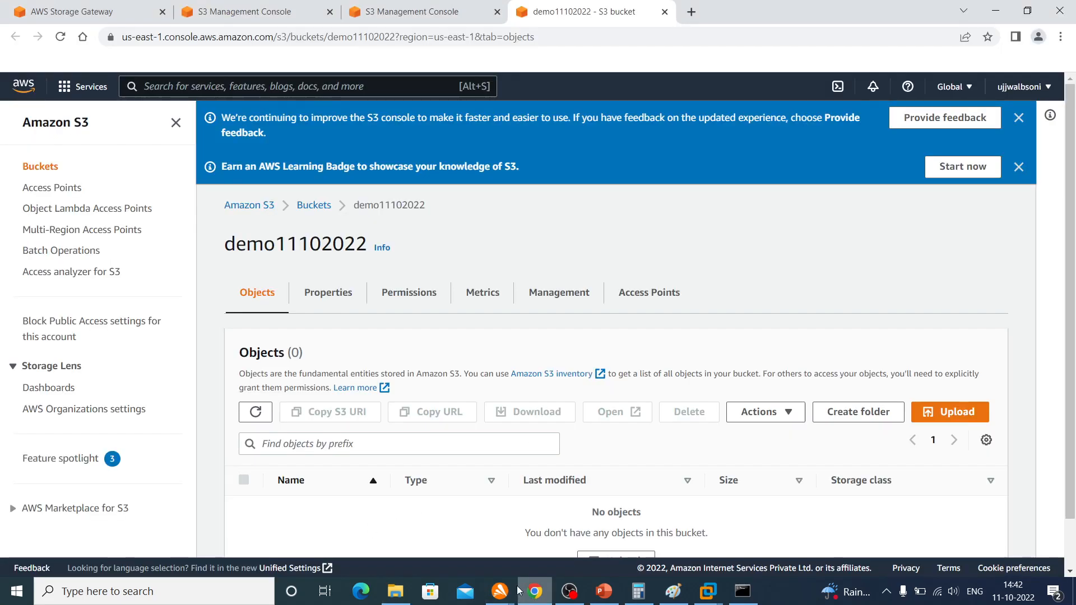
left_click(273, 12)
left_click(112, 12)
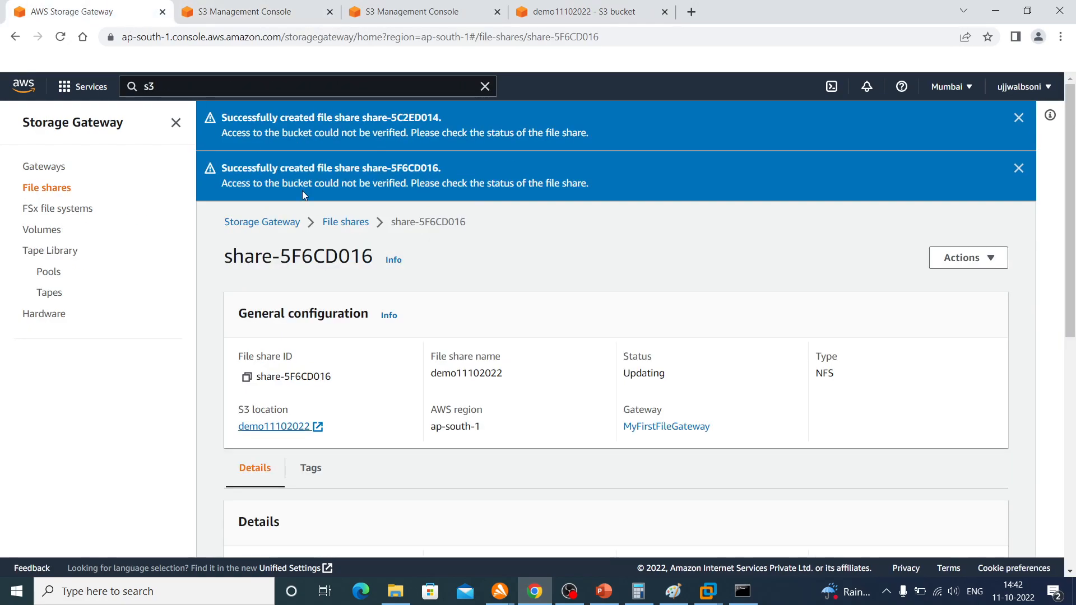
scroll(706, 276, "down", 5)
scroll(707, 277, "up", 5)
Refresh the file share list and open the details of share-5C2ED014
left_click(345, 222)
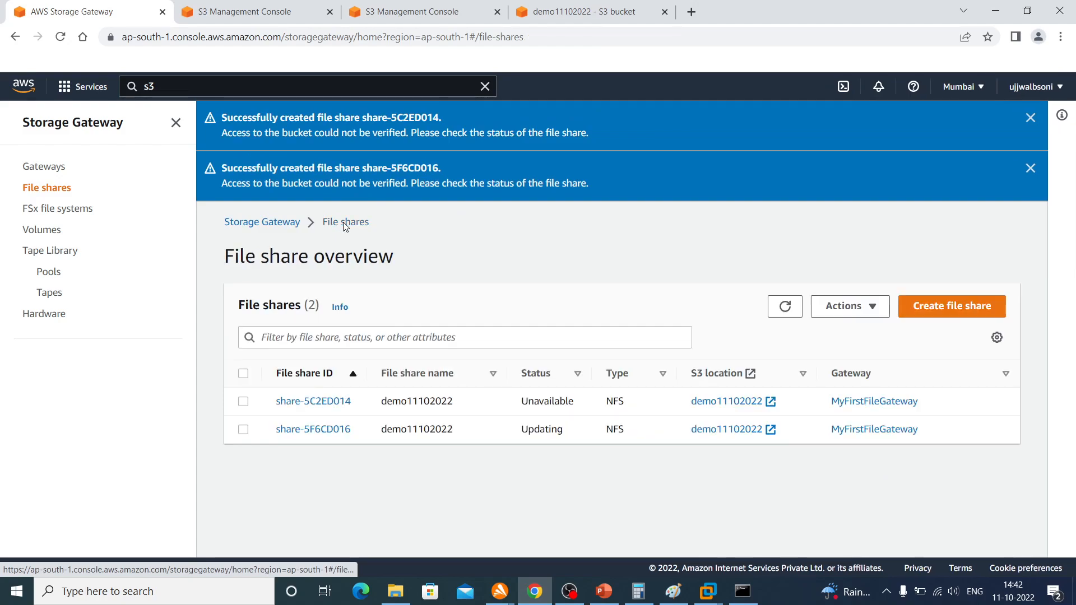
left_click(786, 307)
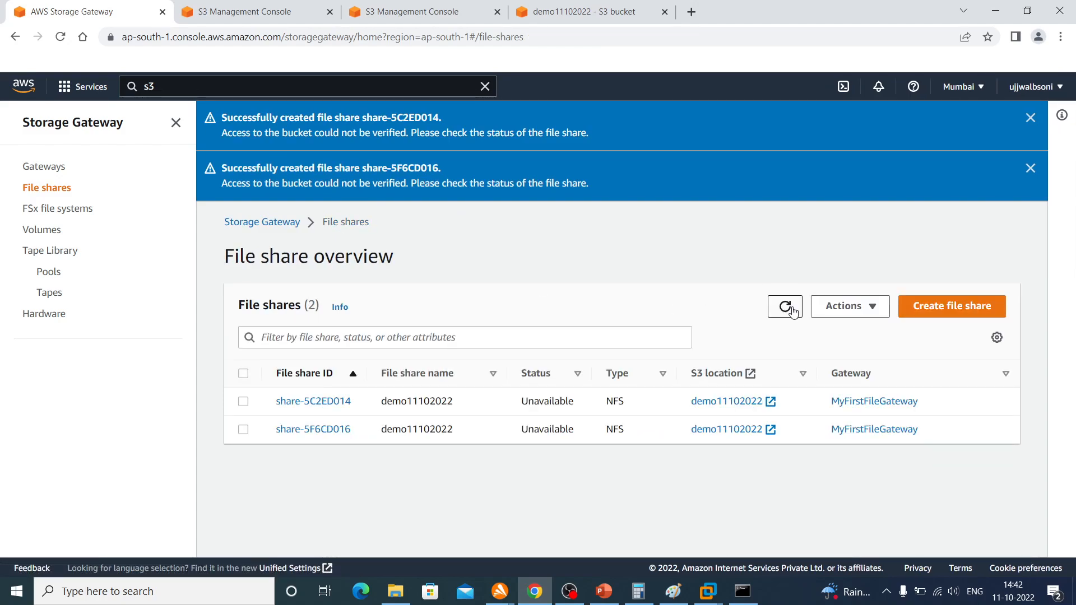
left_click(327, 409)
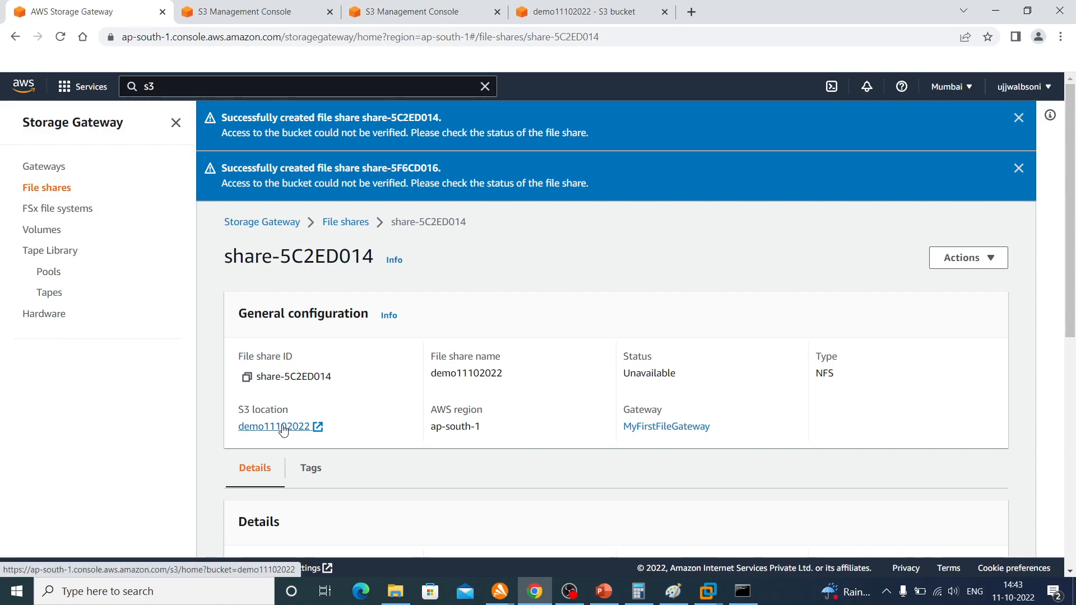
Delete both file shares, share-5C2ED014 and share-5F6CD016, confirming with "delete", and refresh the file share list
left_click(348, 222)
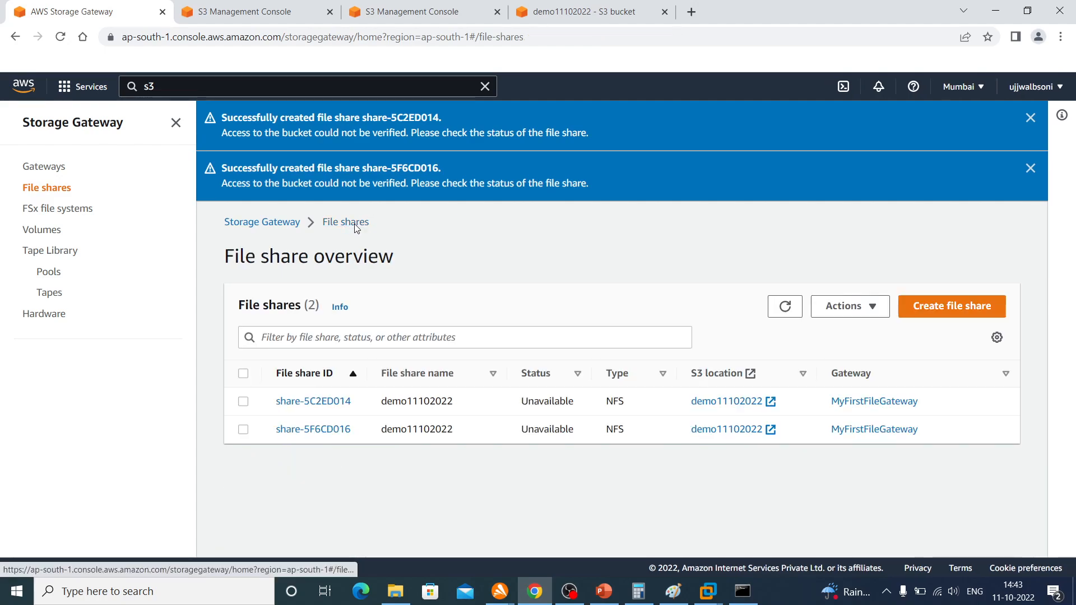
left_click(243, 374)
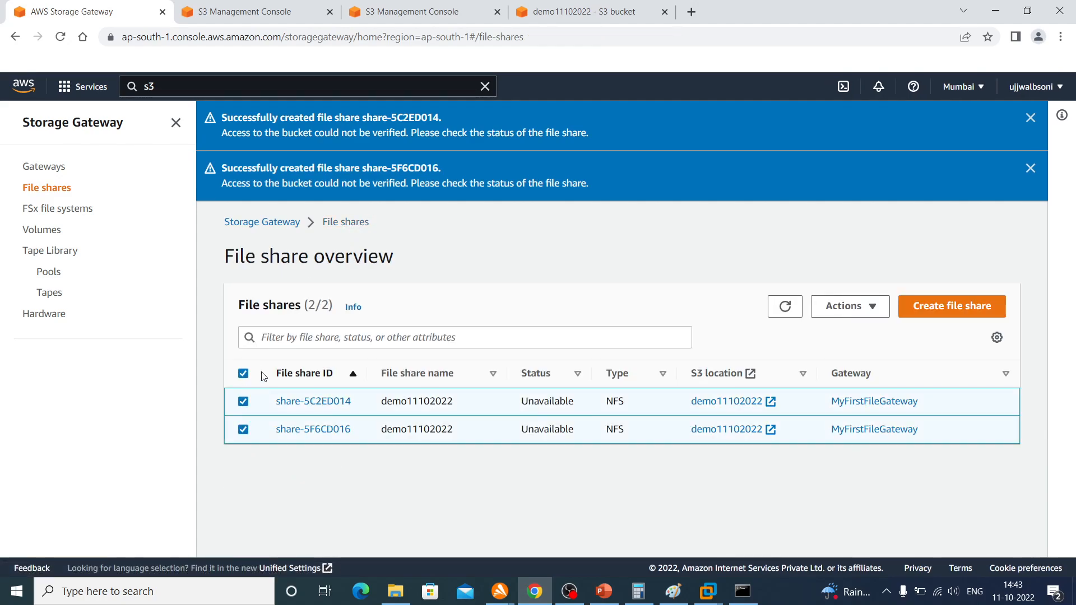
left_click(846, 309)
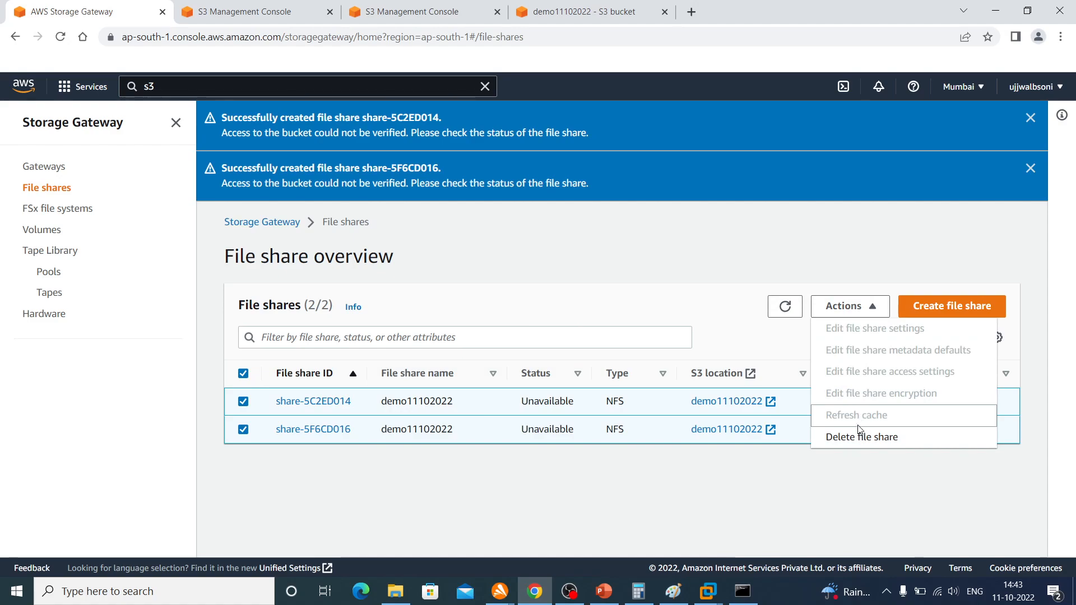
left_click(857, 439)
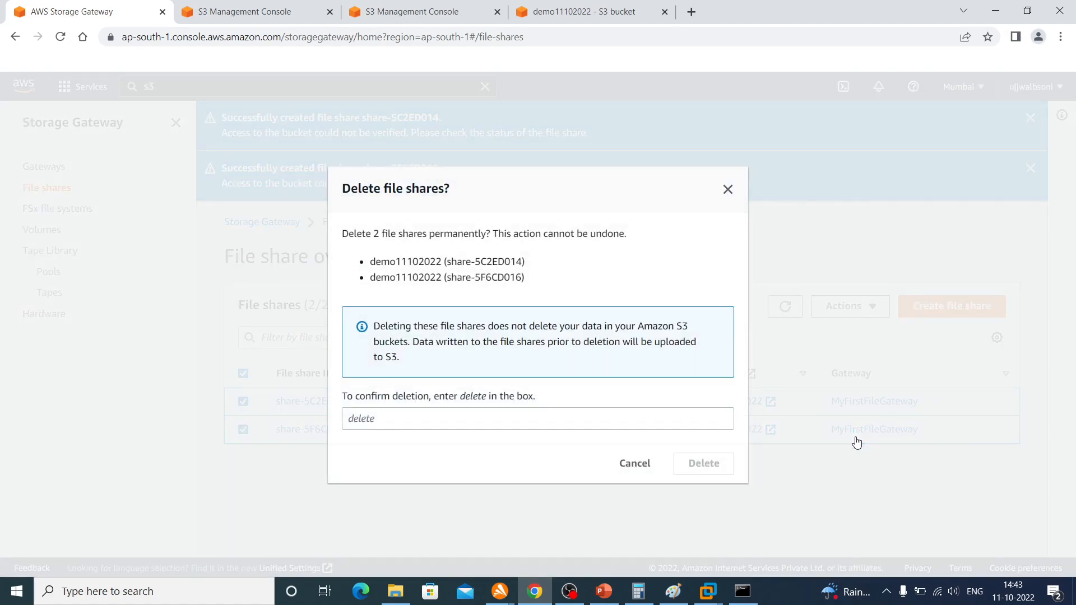
left_click(482, 423)
type("delete")
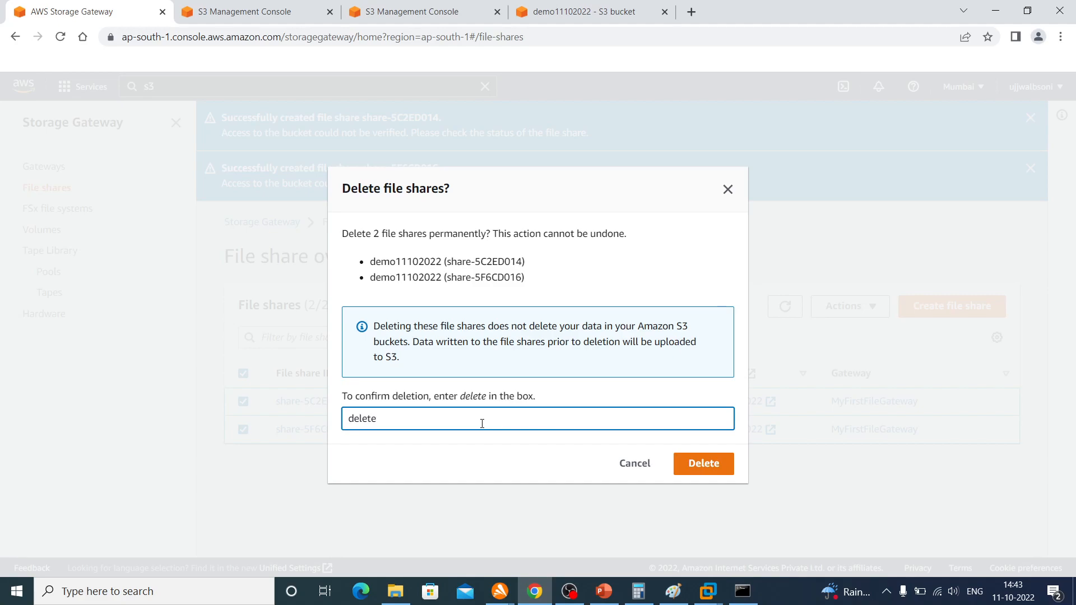
left_click(715, 463)
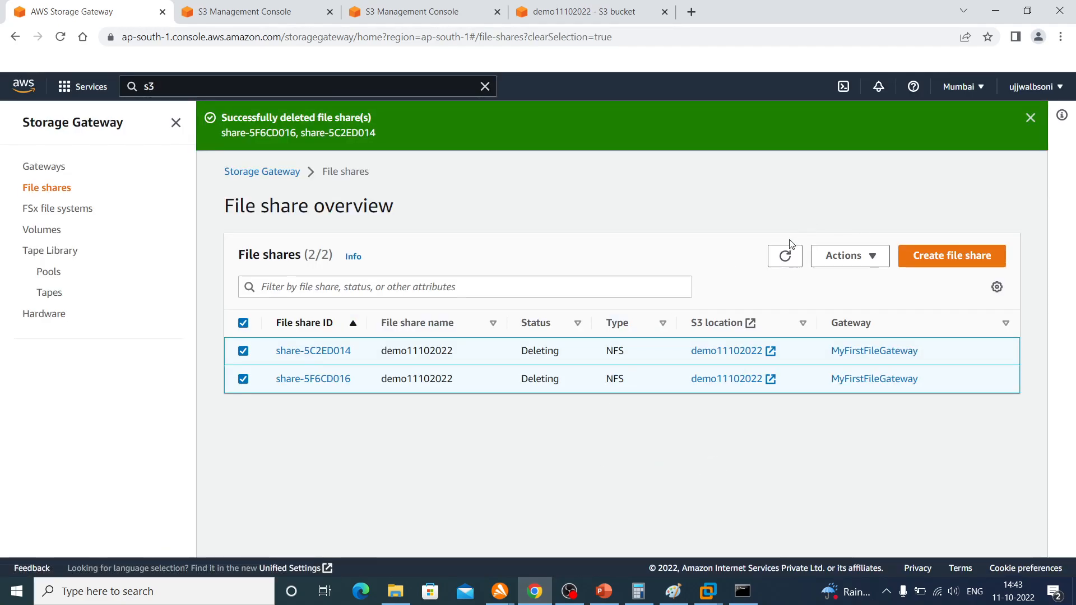
left_click(787, 257)
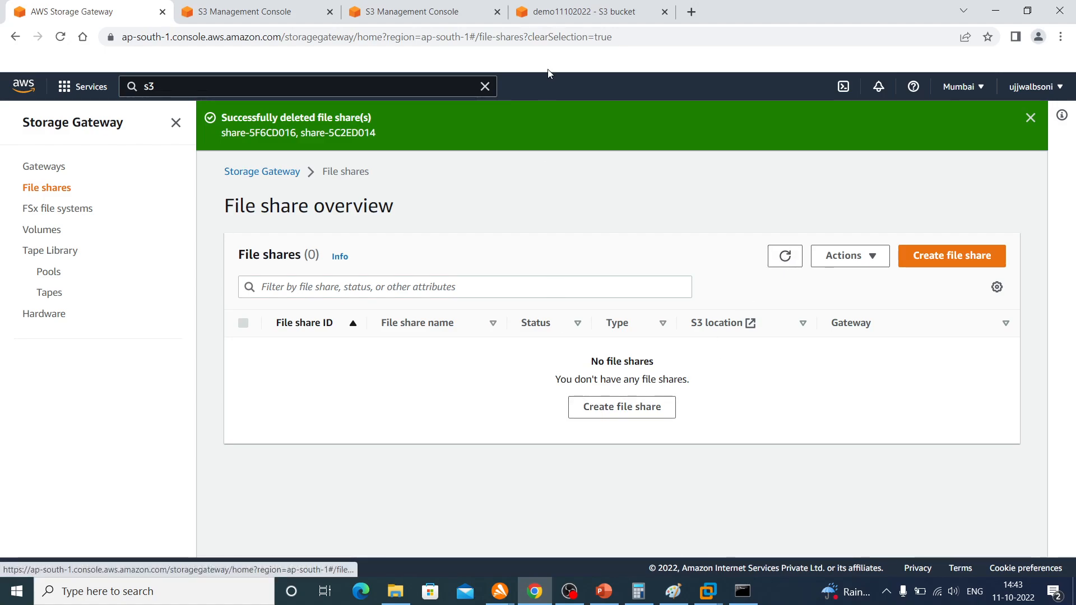
Switch to the S3 console and delete bucket demo11102022, confirming with its name
left_click(552, 13)
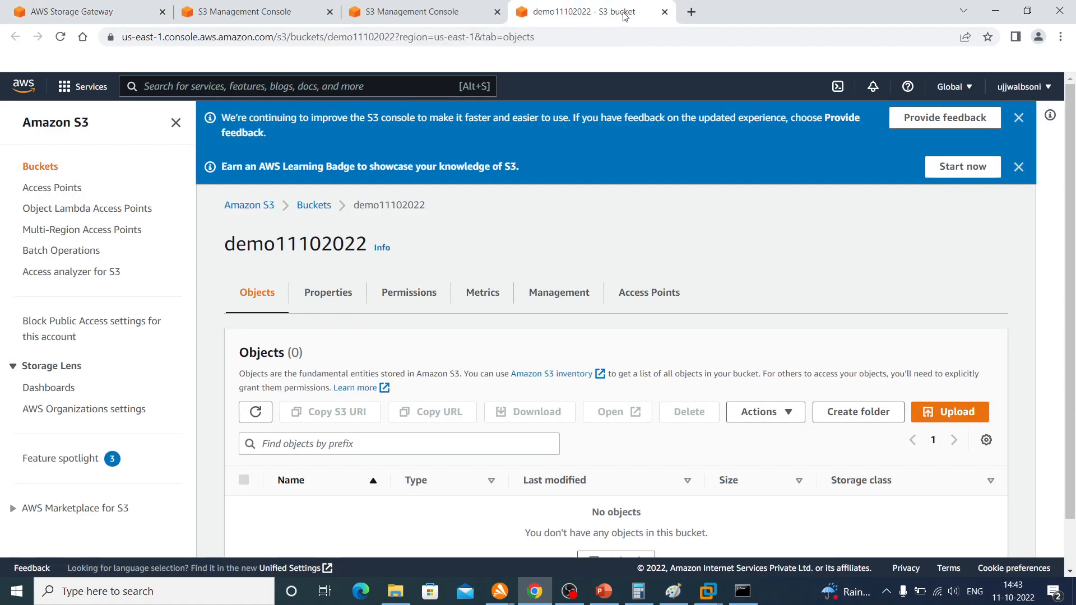
left_click(313, 205)
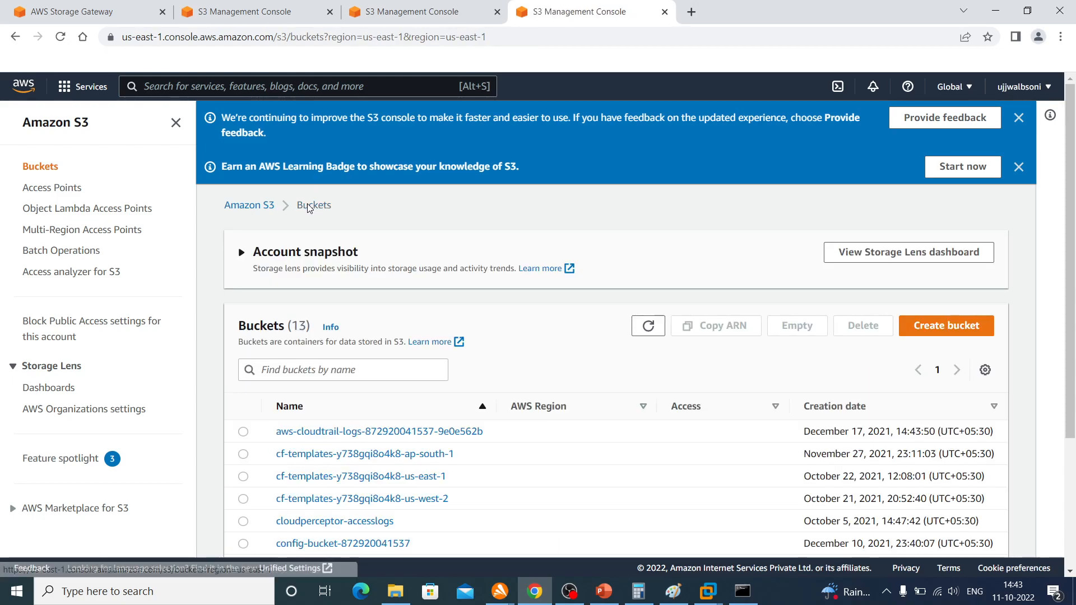
scroll(314, 434, "down", 3)
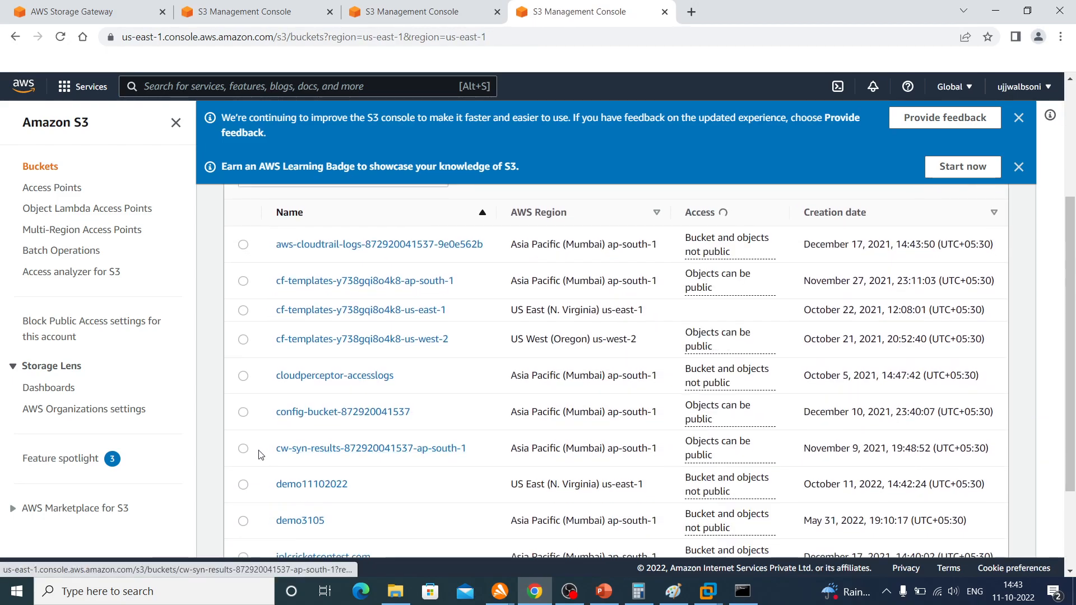
scroll(242, 494, "up", 1)
left_click(243, 497)
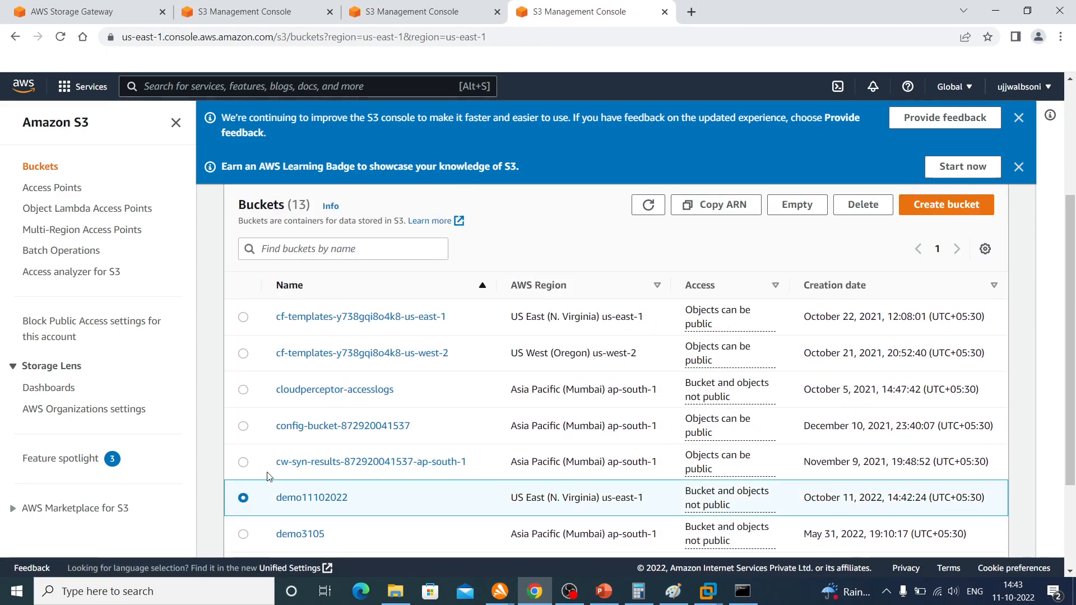
left_click(865, 205)
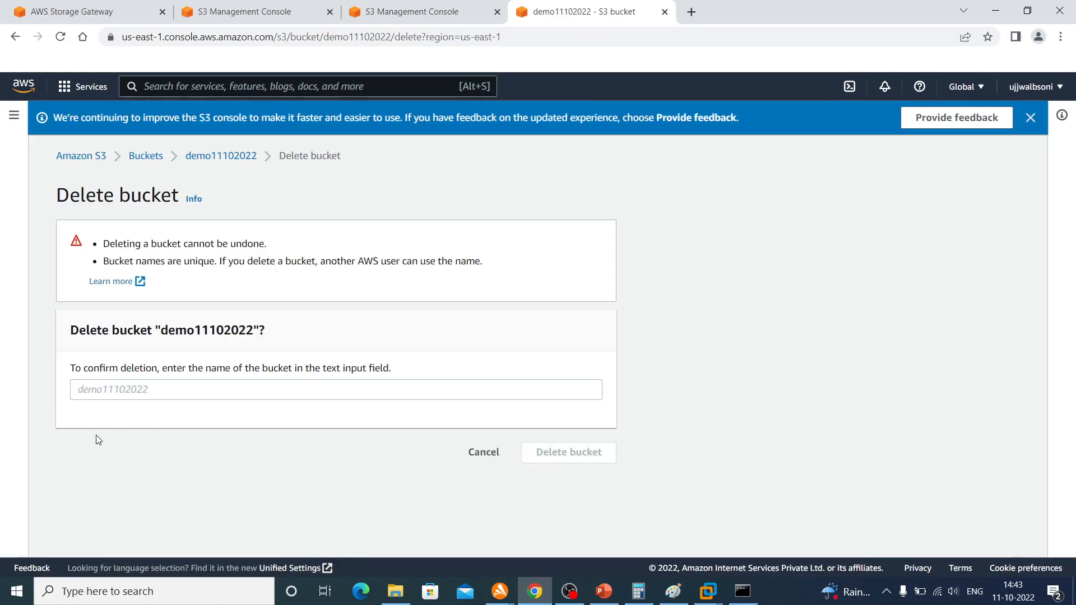
double_click(182, 330)
key("ctrl+c")
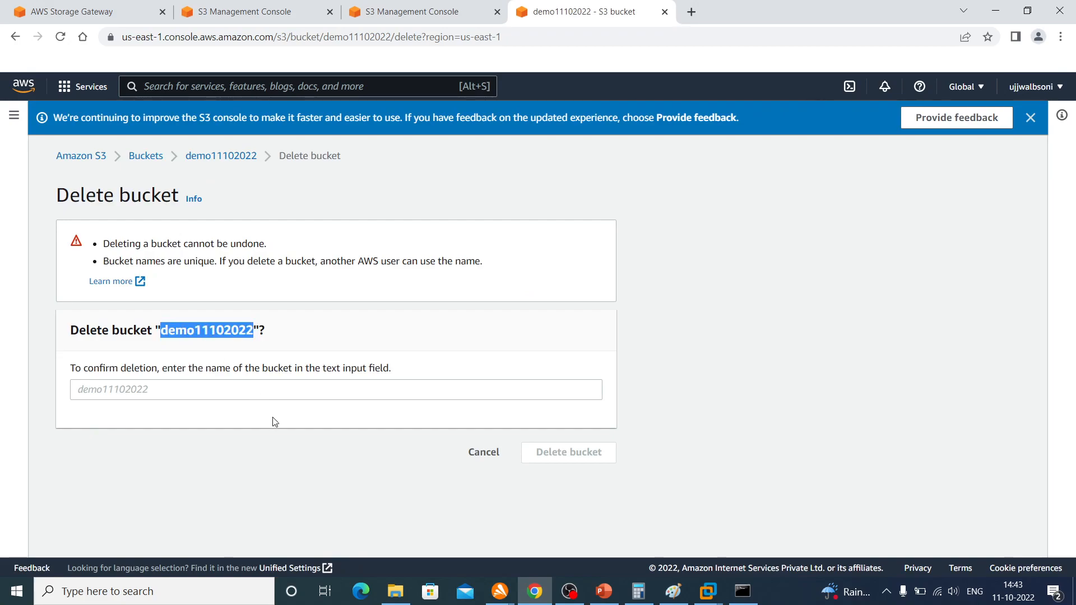
left_click(196, 391)
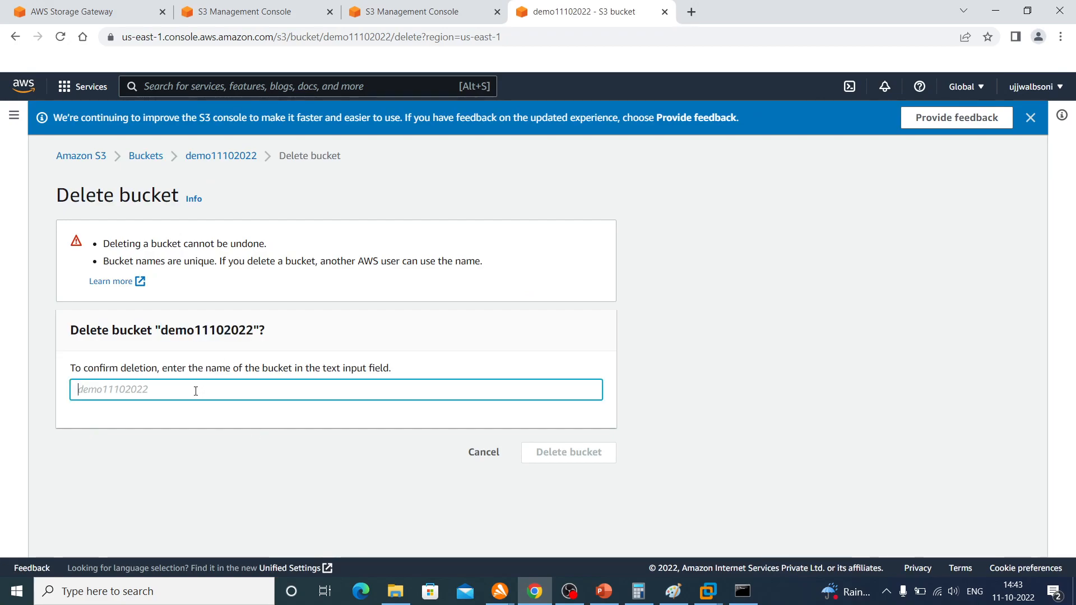
key("ctrl+v")
left_click(583, 452)
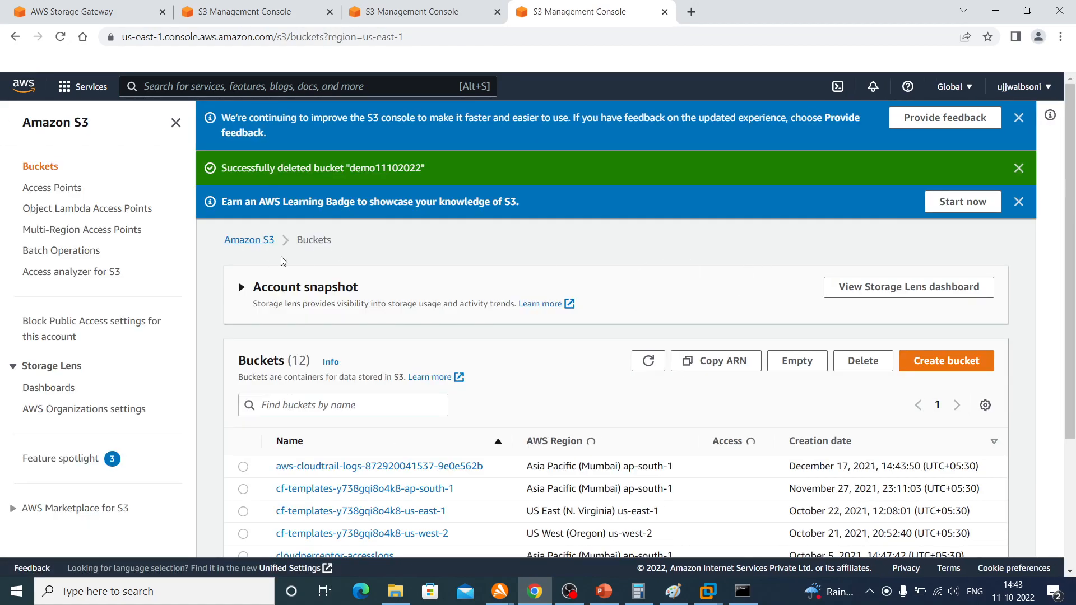
Open S3 bucket demo3105 and permanently delete both text files in it, confirming with "permanently delete"
scroll(395, 395, "down", 3)
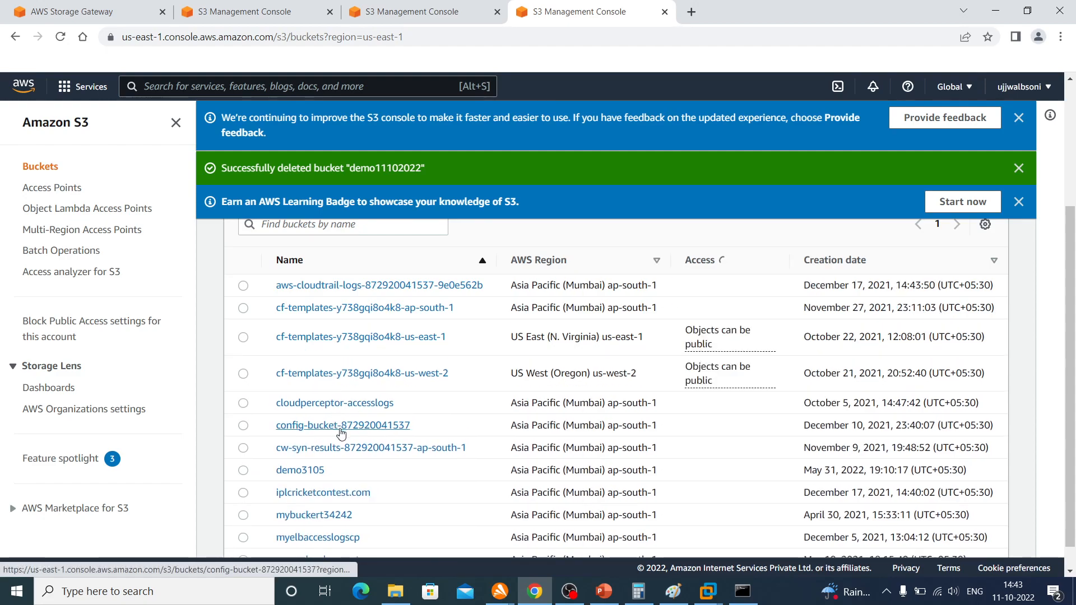
scroll(314, 497, "down", 2)
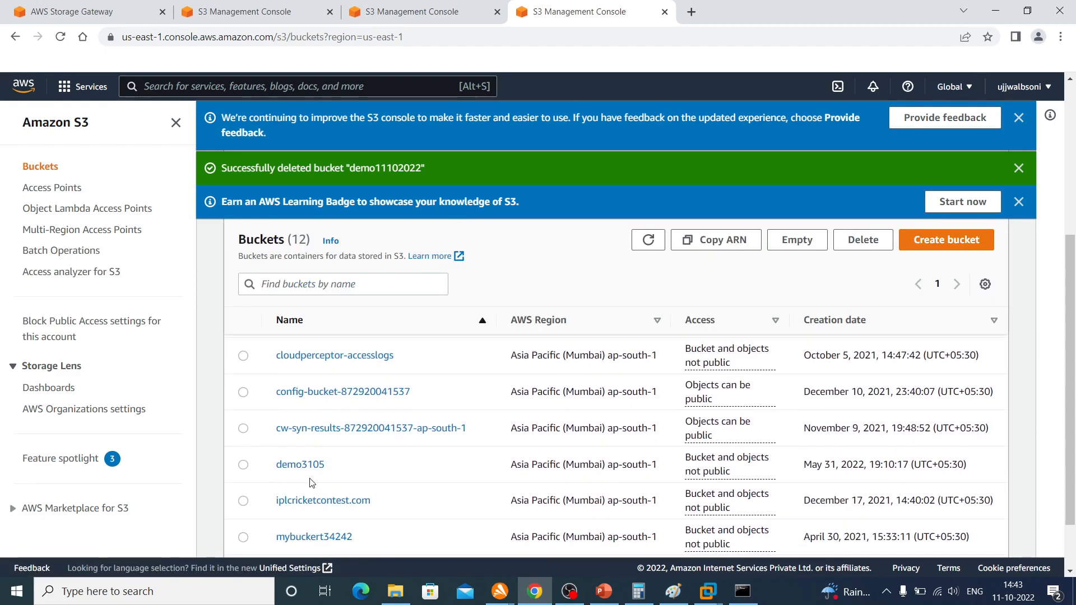
left_click(294, 465)
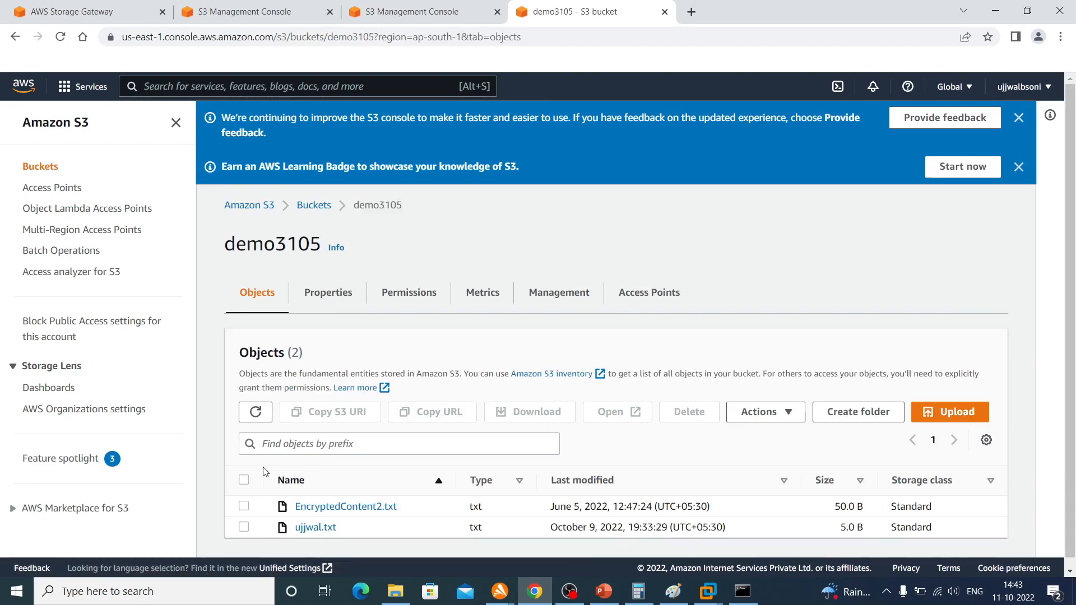
left_click(244, 472)
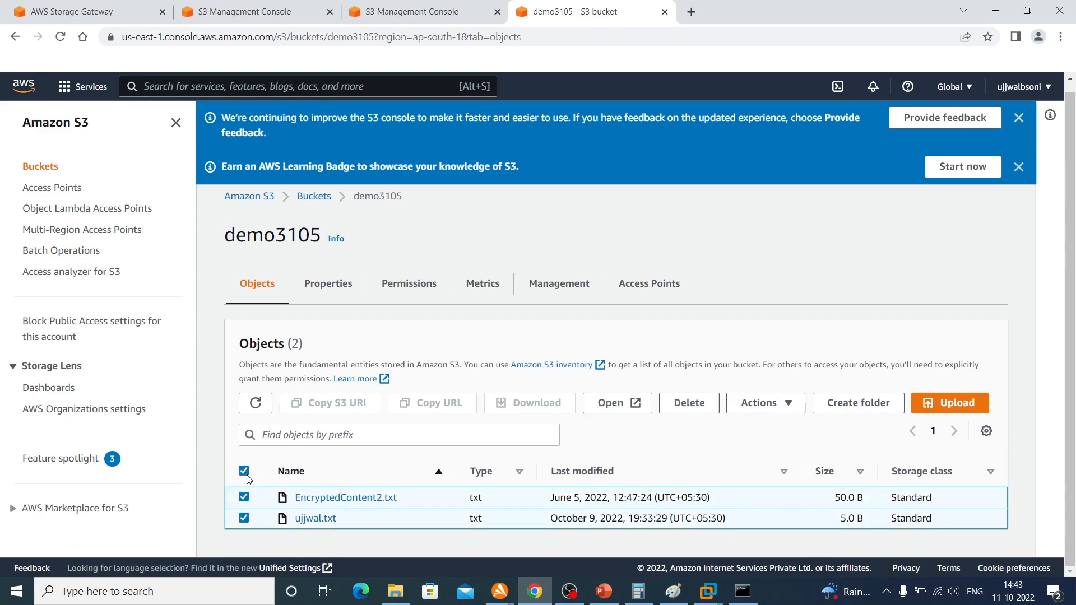
left_click(689, 403)
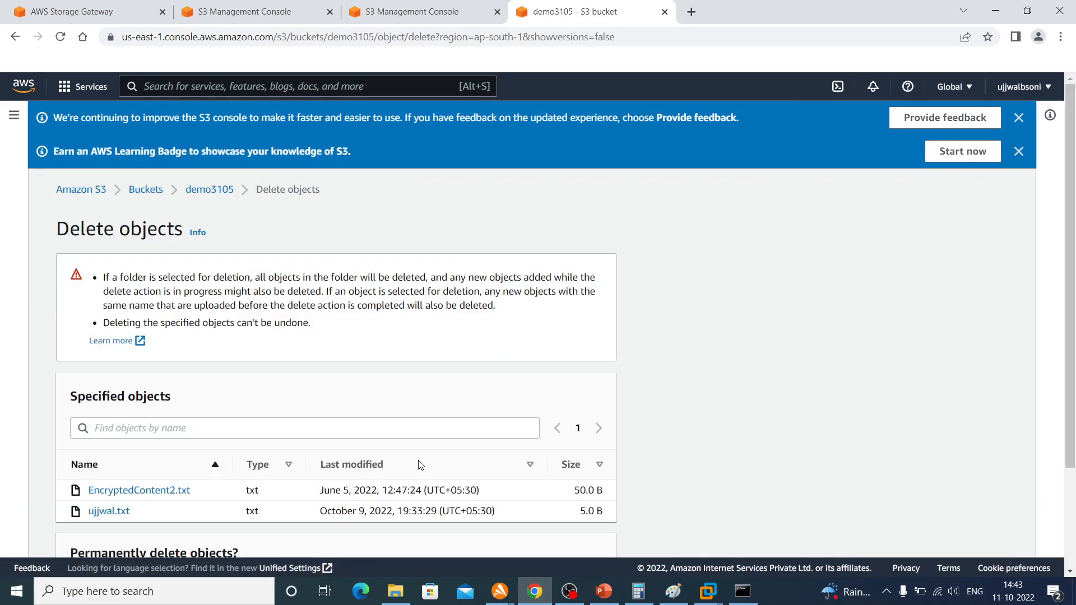
left_click(285, 432)
scroll(278, 436, "down", 2)
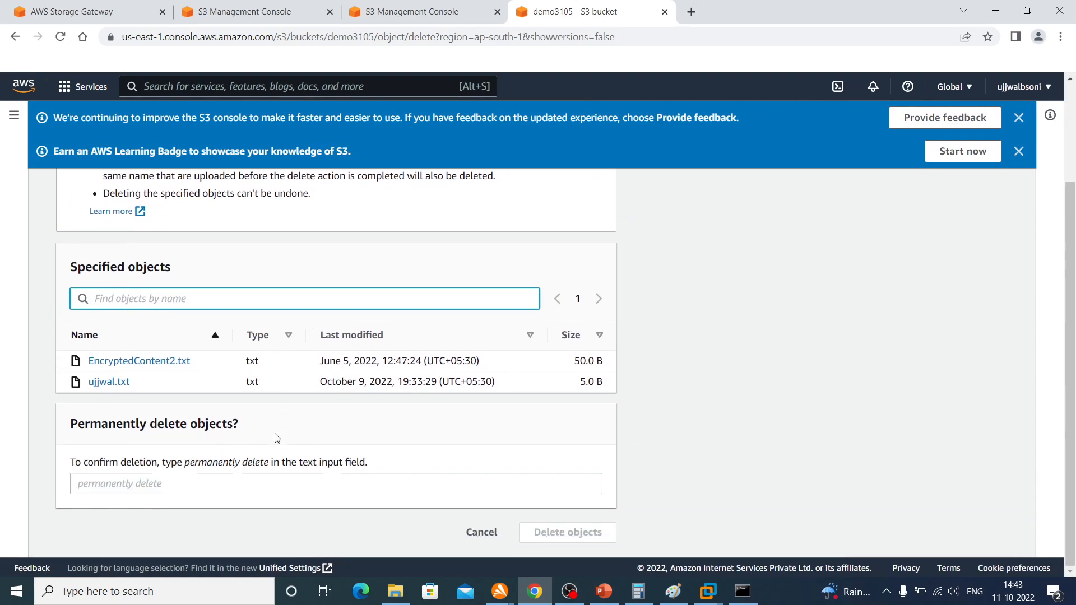
left_click_drag(187, 468, 275, 468)
key("ctrl+c")
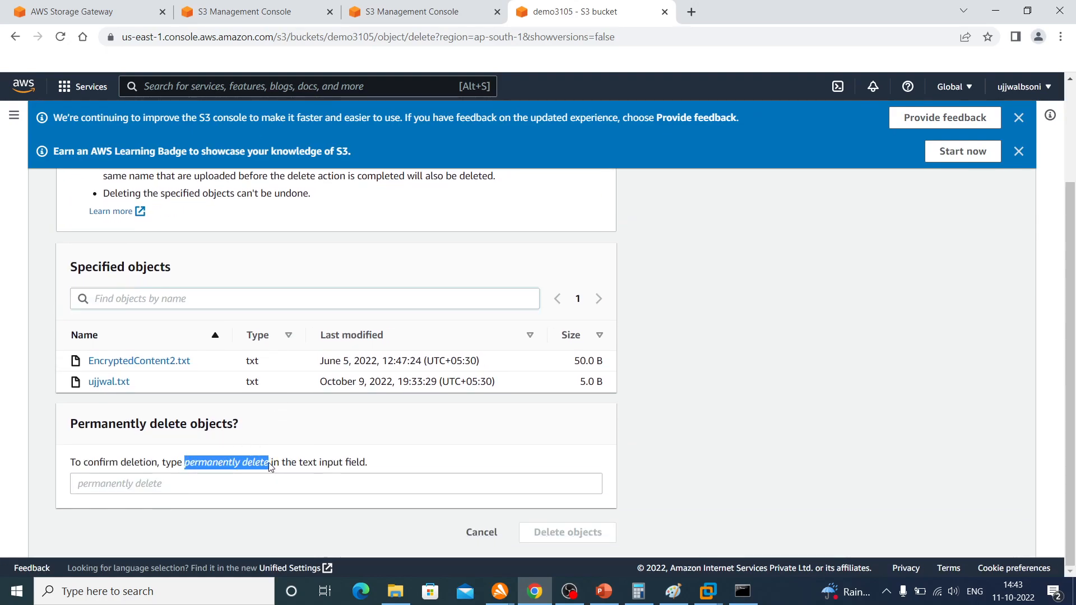
left_click(221, 482)
key("ctrl+v")
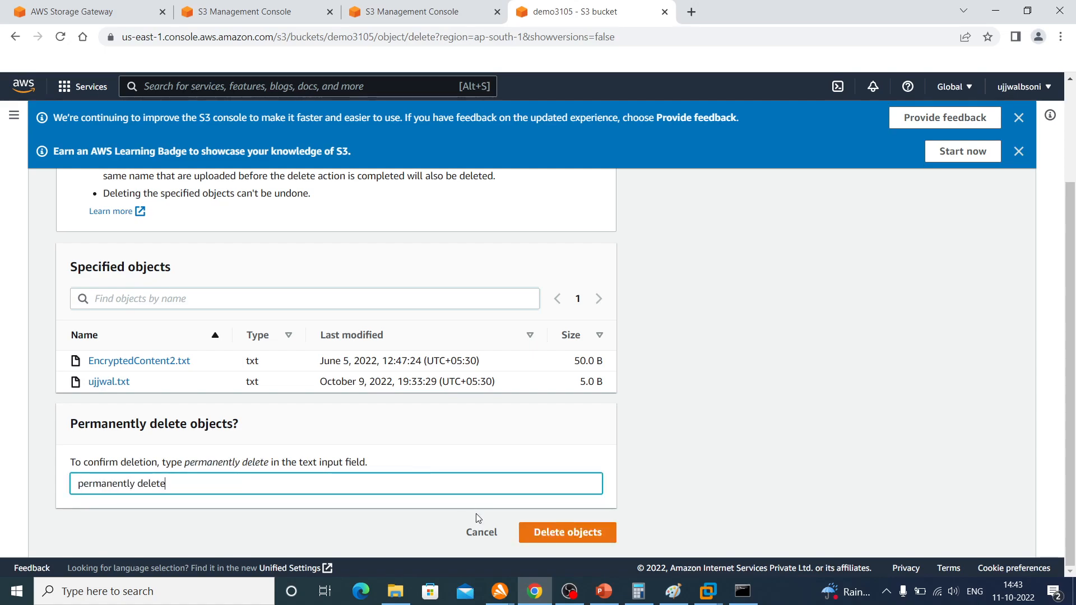
left_click(595, 541)
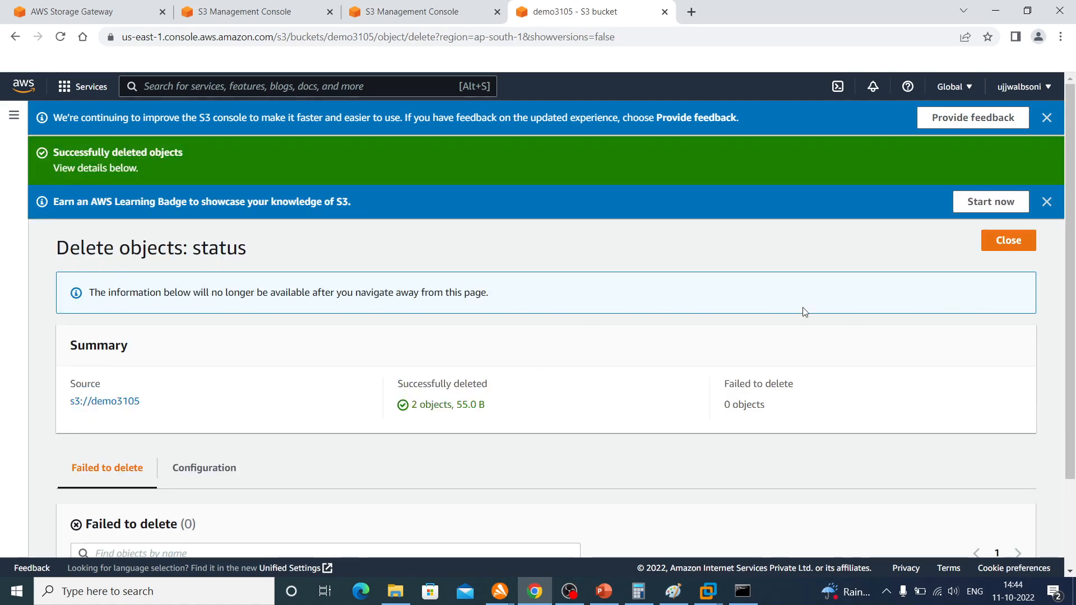
left_click(1006, 247)
Copy the bucket name demo3105 and return to the Storage Gateway file share overview
scroll(412, 407, "down", 1)
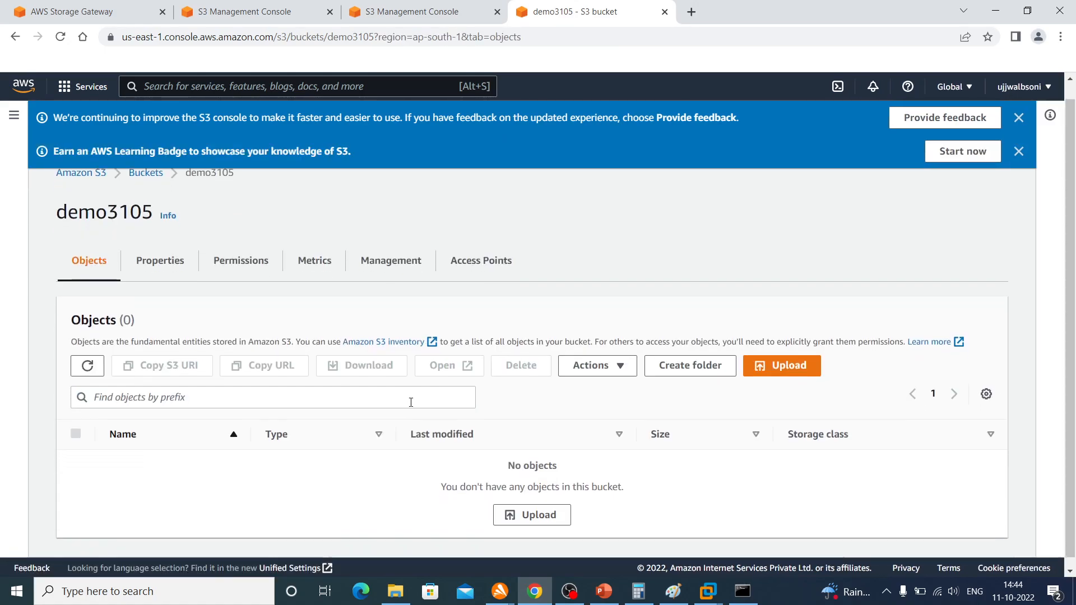
double_click(115, 204)
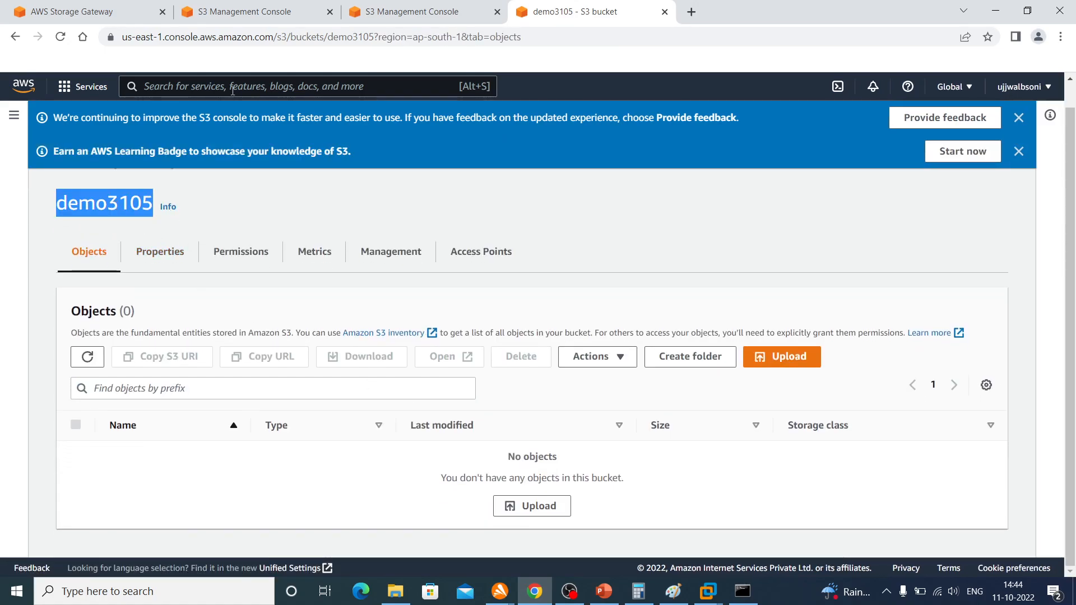
left_click(392, 13)
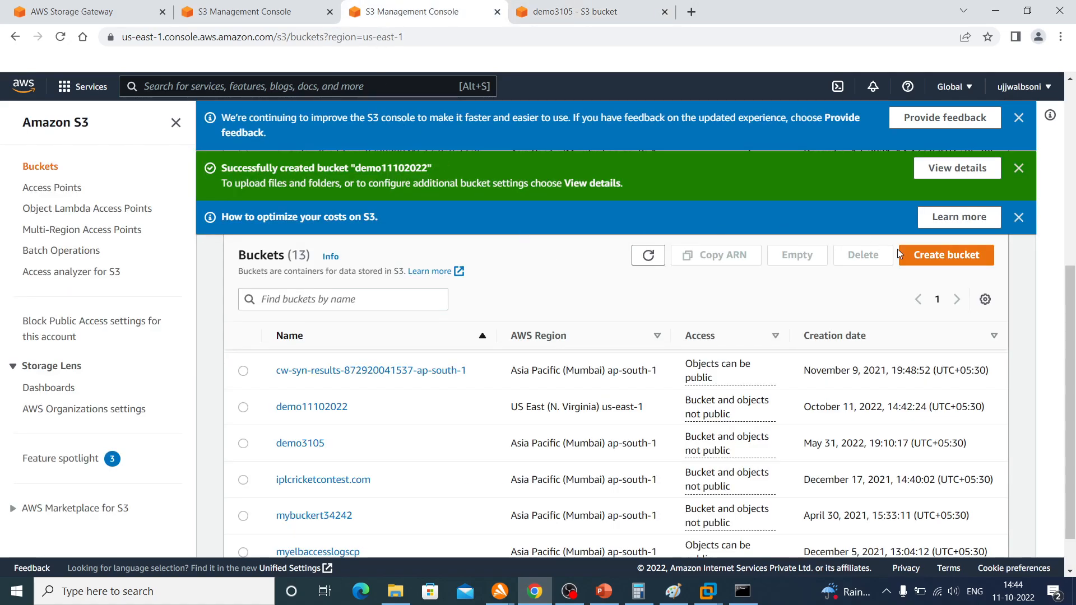
left_click(258, 16)
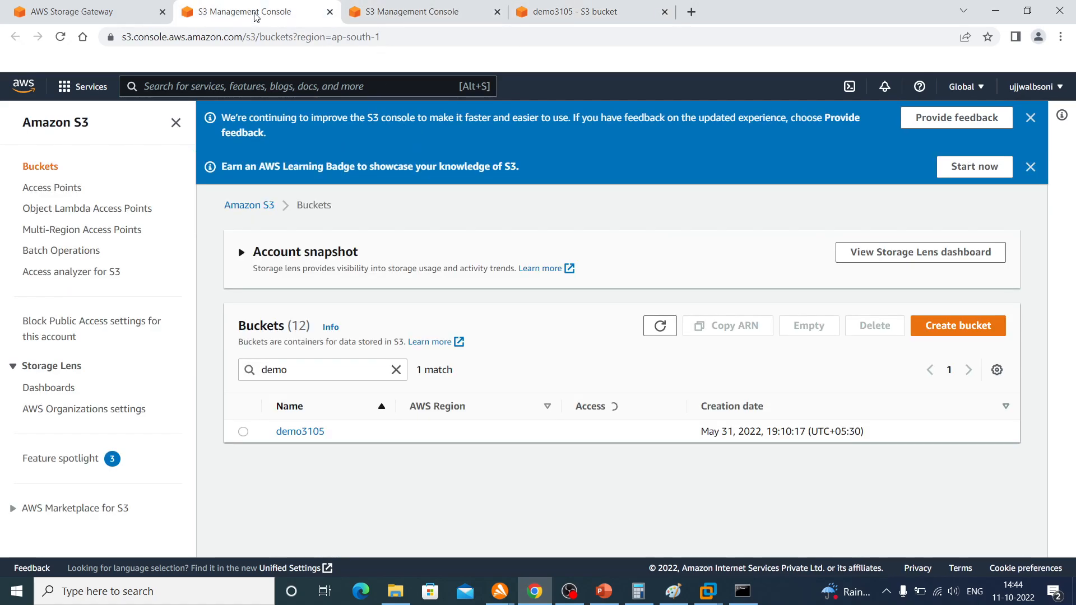
left_click(124, 8)
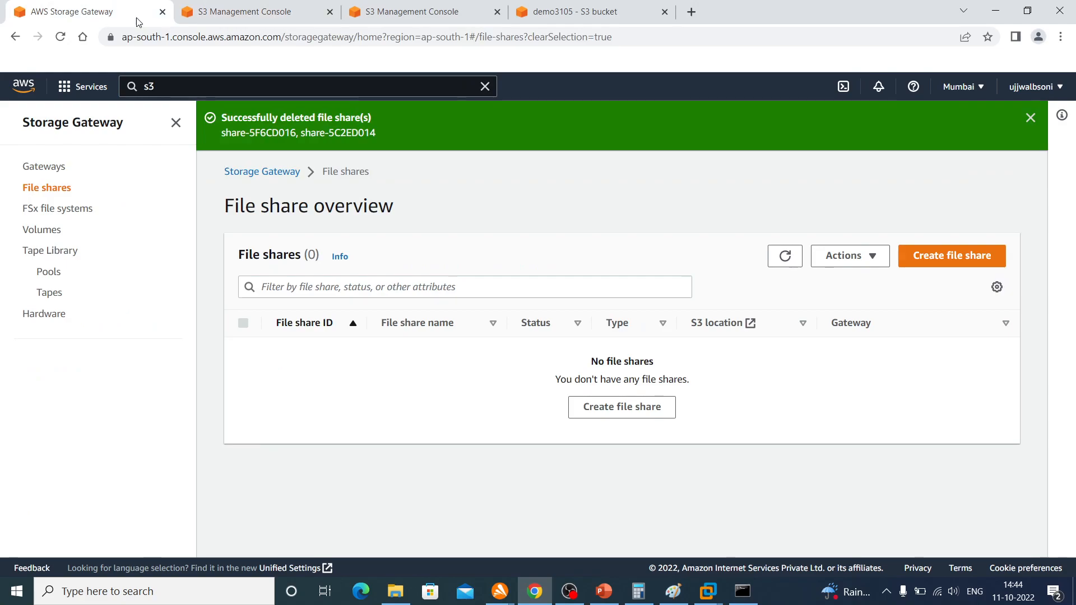
Start a new file share on gateway MyFirstFileGateway with demo3105 as the S3 bucket name
left_click(622, 407)
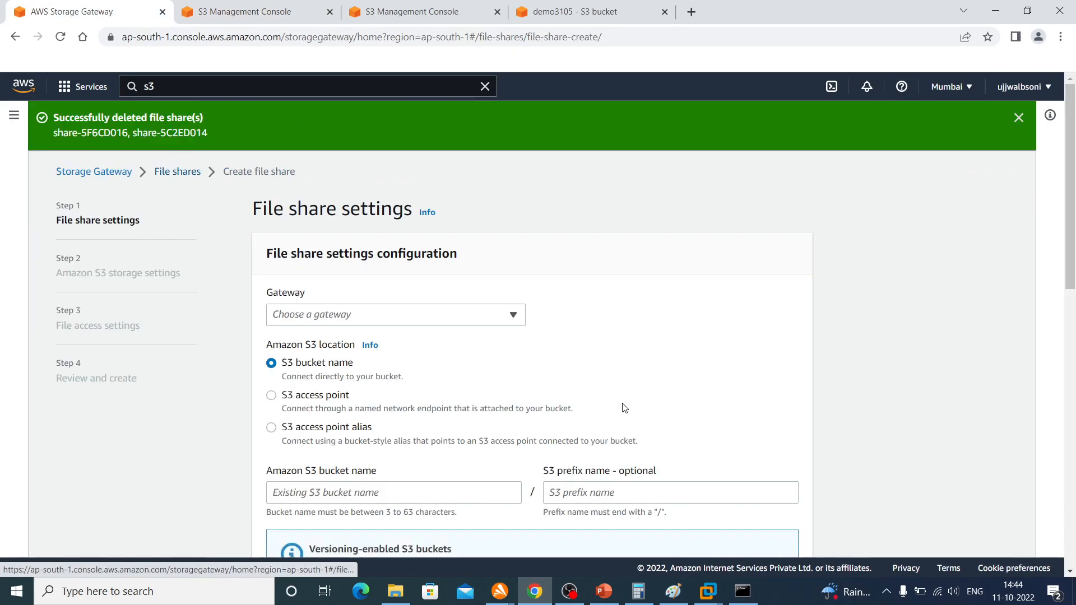
left_click(382, 315)
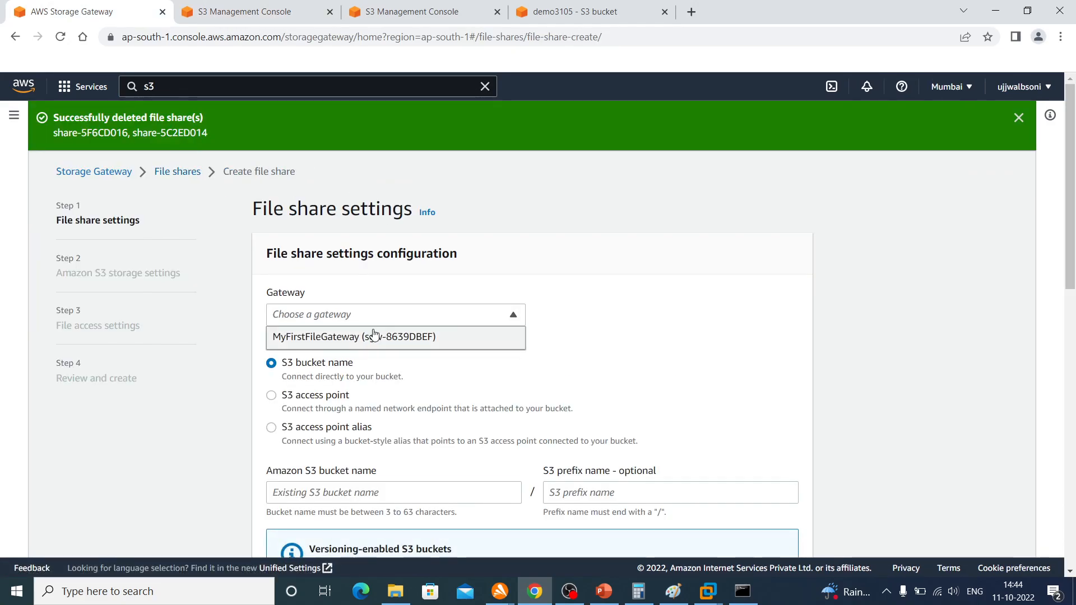
left_click(371, 341)
scroll(606, 353, "down", 2)
left_click(405, 406)
type("demo3105")
Keep the default NFS share settings and the S3 Standard storage settings, and proceed to the file access settings
scroll(616, 348, "down", 4)
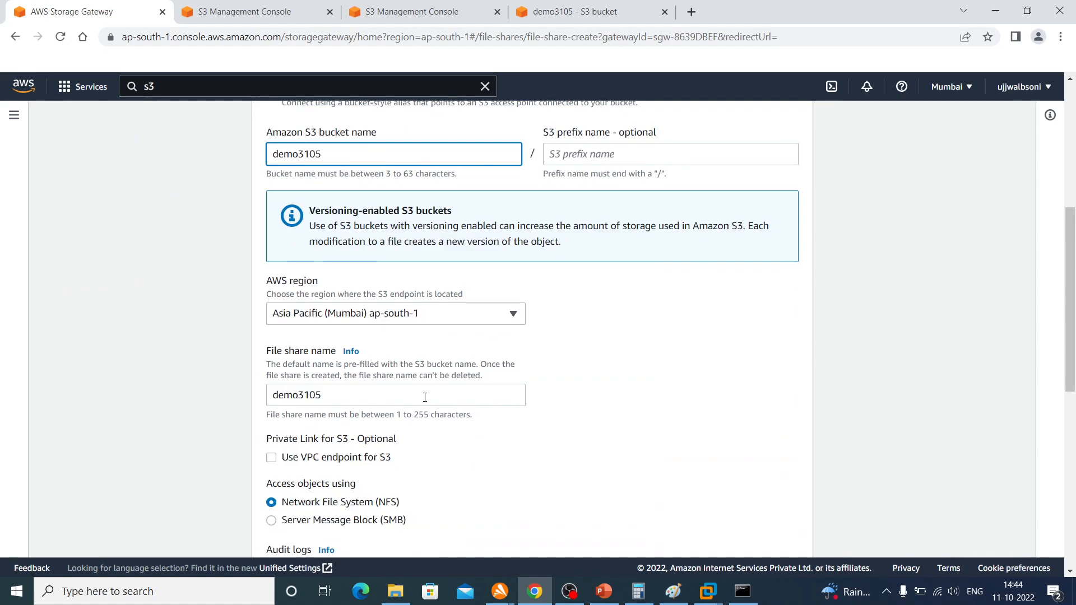
scroll(425, 397, "down", 2)
scroll(425, 401, "down", 6)
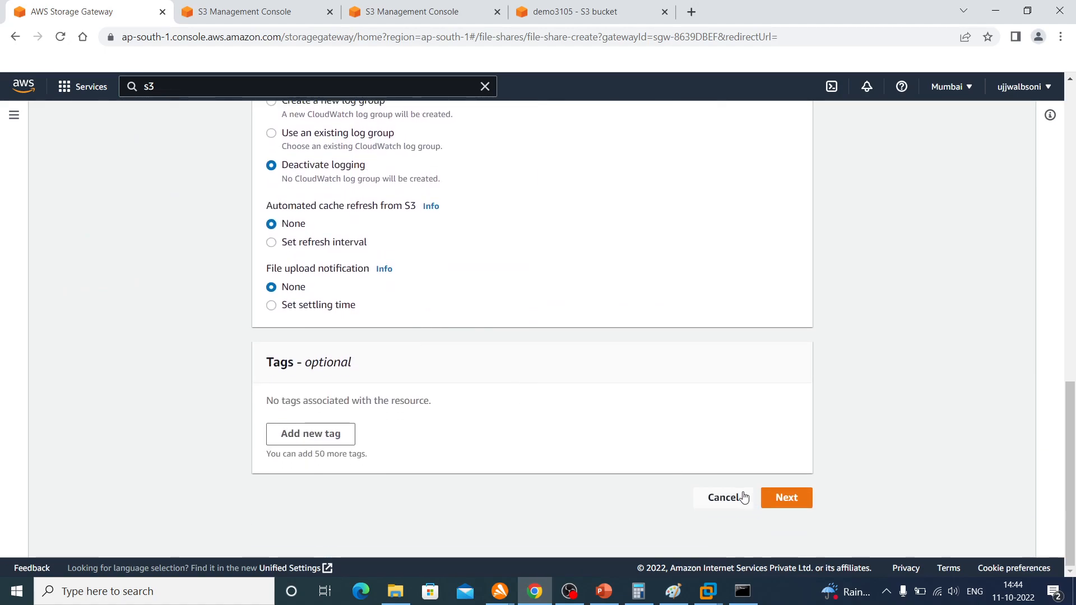
left_click(775, 501)
scroll(793, 460, "down", 2)
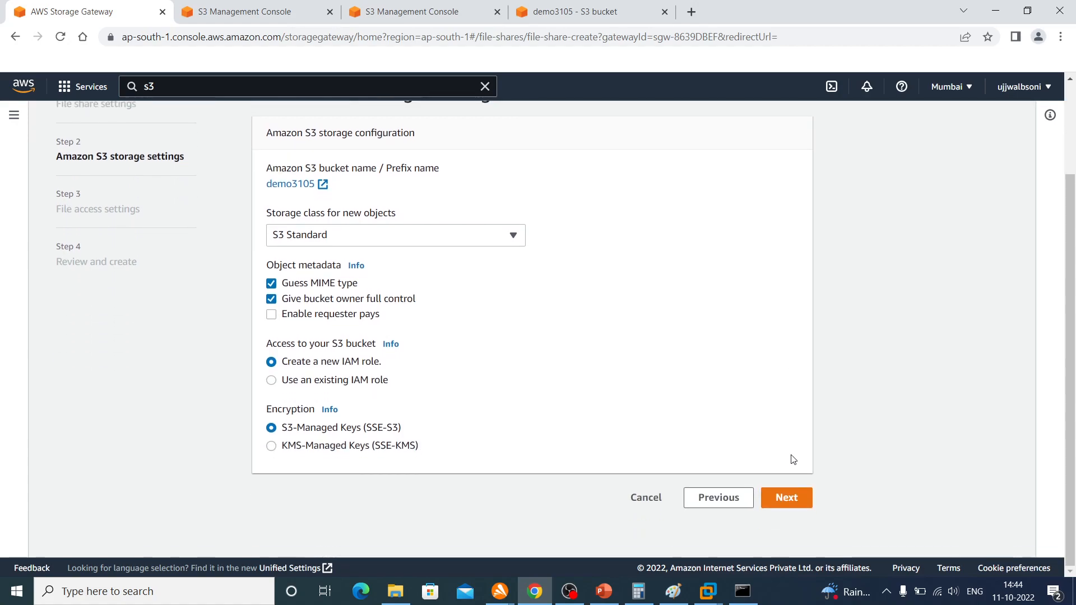
left_click(793, 504)
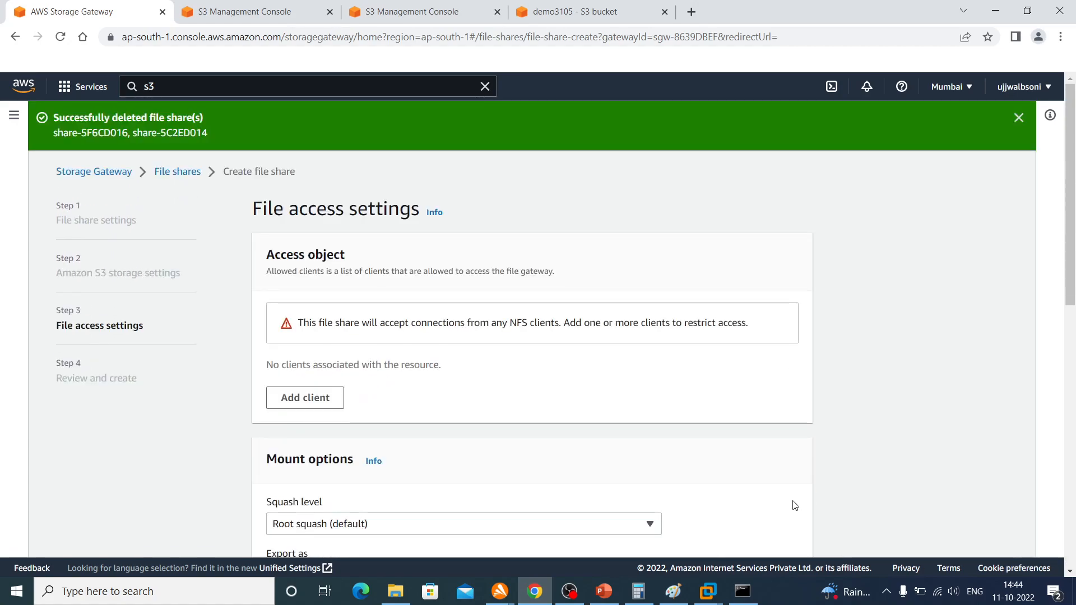
Keep the default file access settings and create the NFS file share for bucket demo3105
scroll(805, 482, "down", 10)
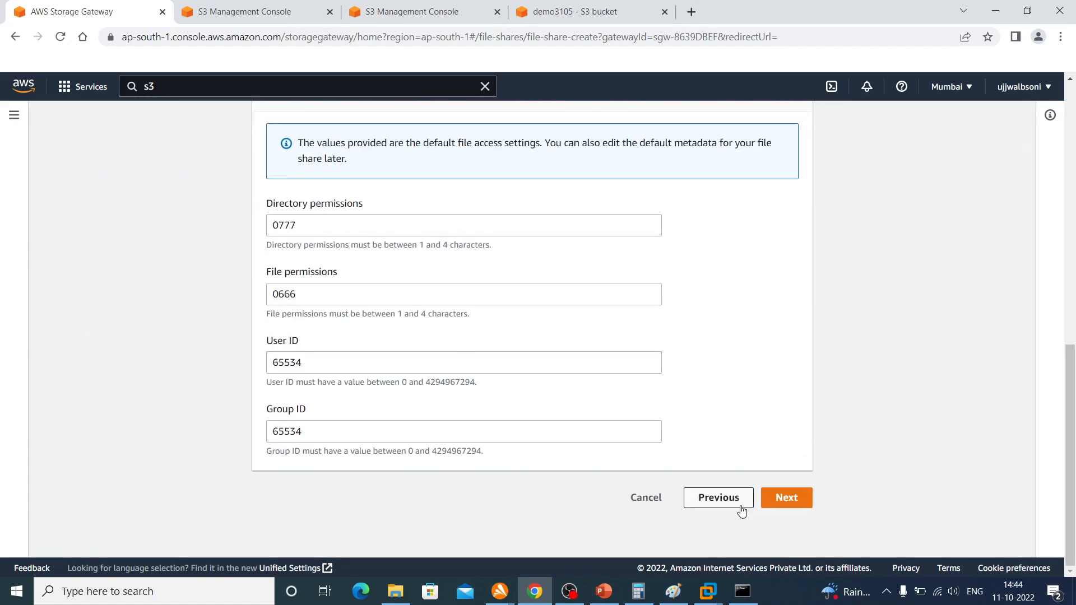
left_click(786, 499)
scroll(772, 443, "down", 15)
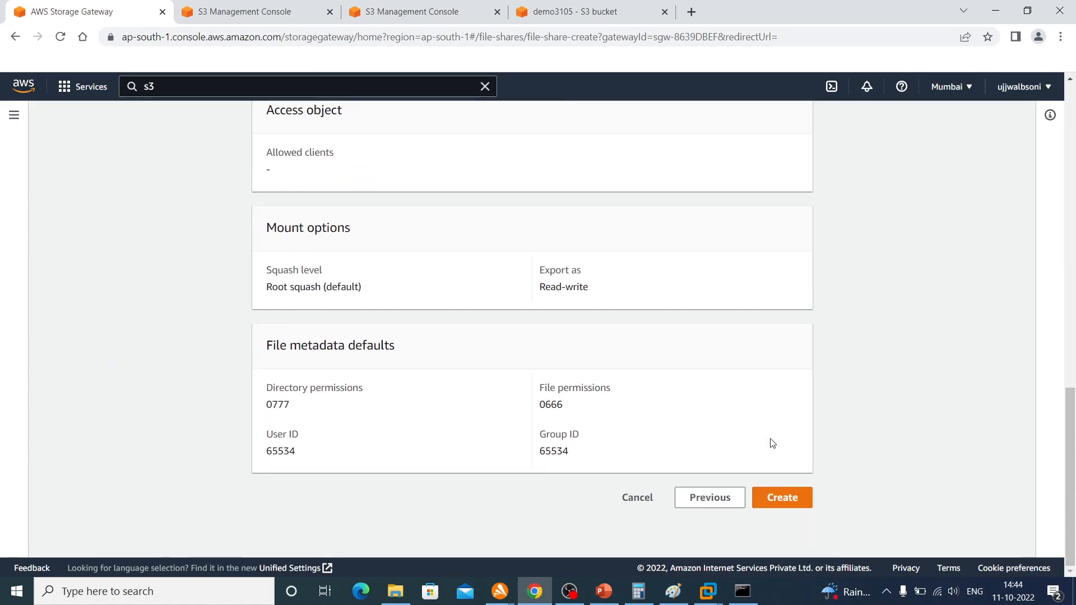
left_click(783, 497)
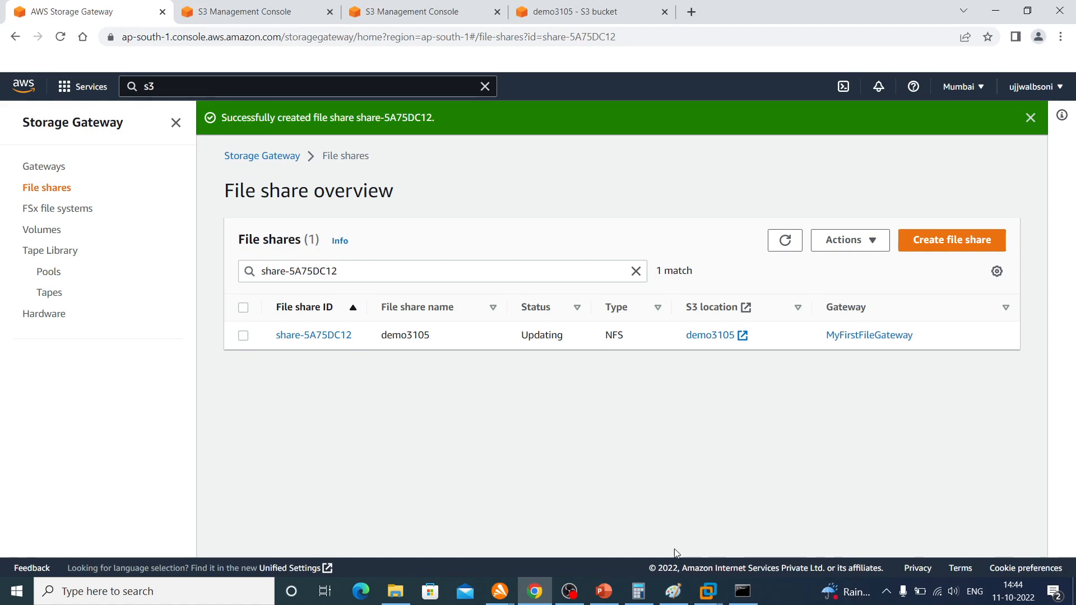
Check the drives under This PC in File Explorer, then return to the browser and refresh the file share list
left_click(395, 600)
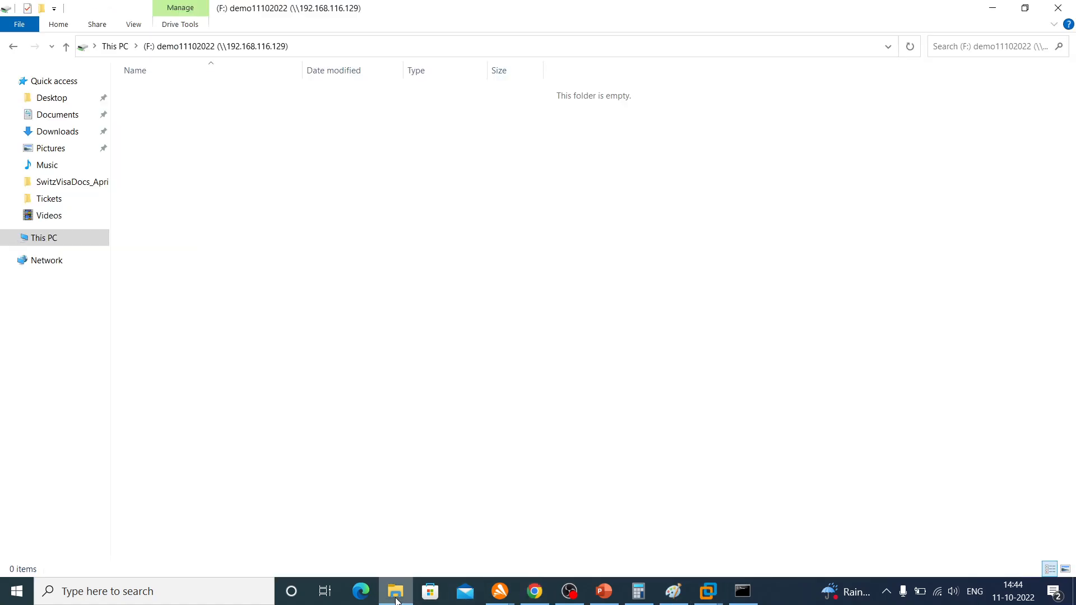
left_click(41, 246)
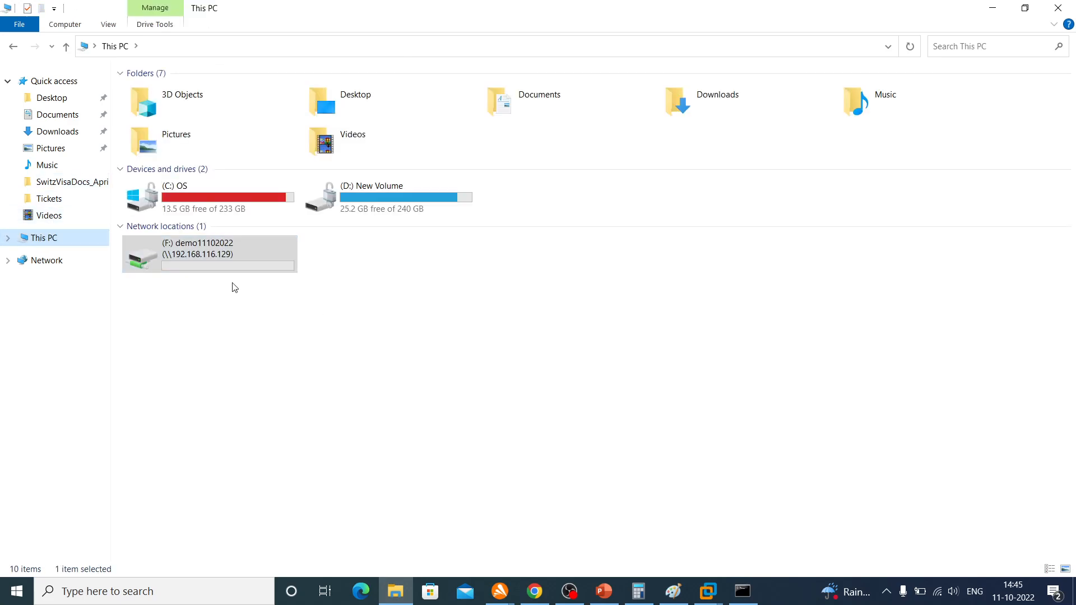
left_click(981, 13)
left_click(782, 244)
left_click(780, 245)
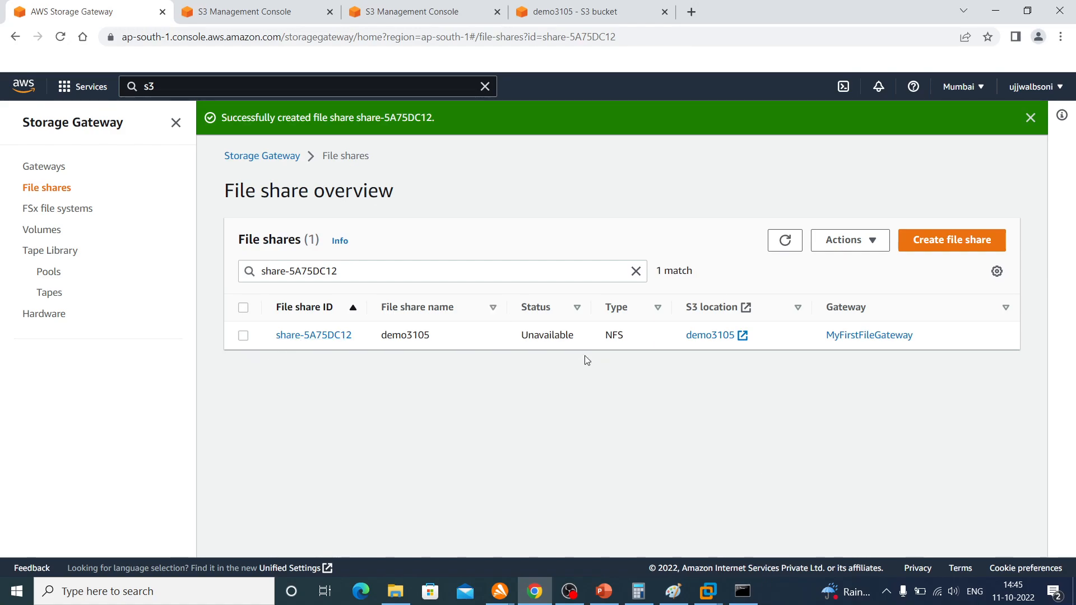
Open MyFirstFileGateway in a new browser tab, review its configuration details, and check its status in the gateway overview
right_click(853, 338)
left_click(874, 343)
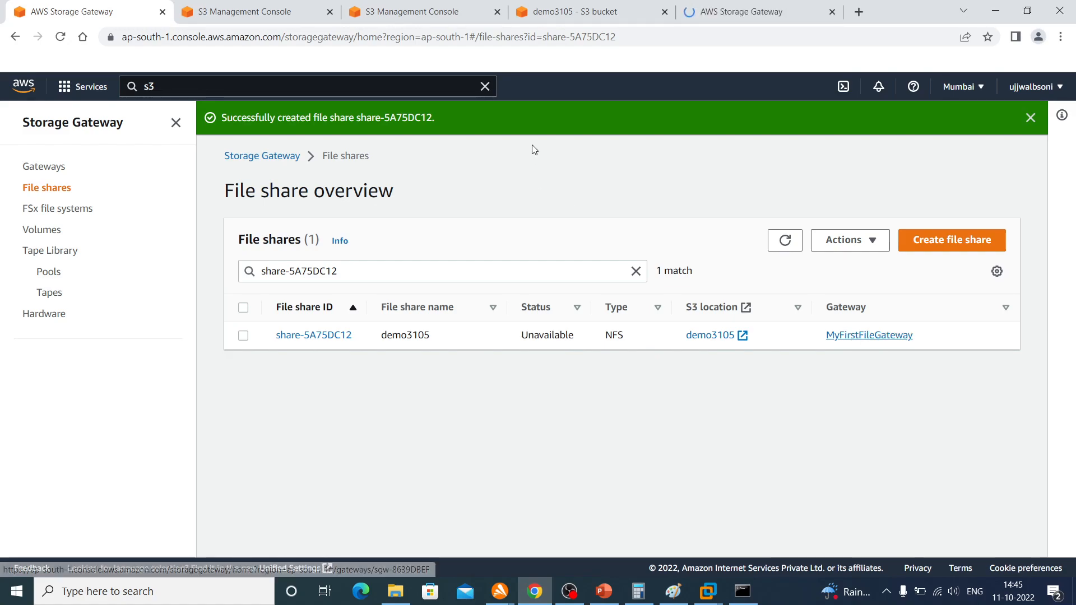
left_click(773, 11)
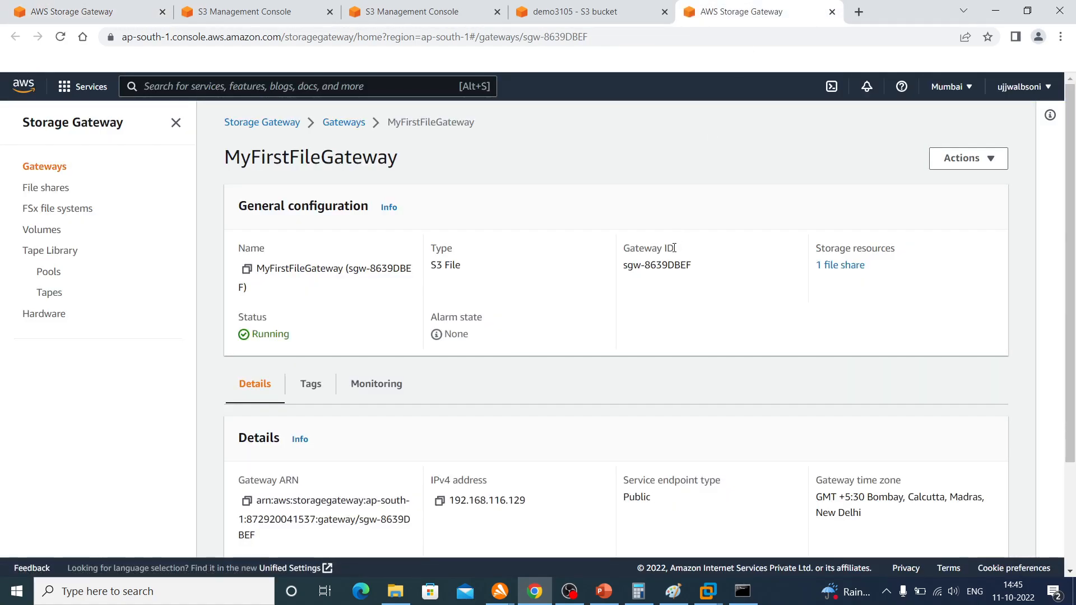
scroll(674, 247, "down", 3)
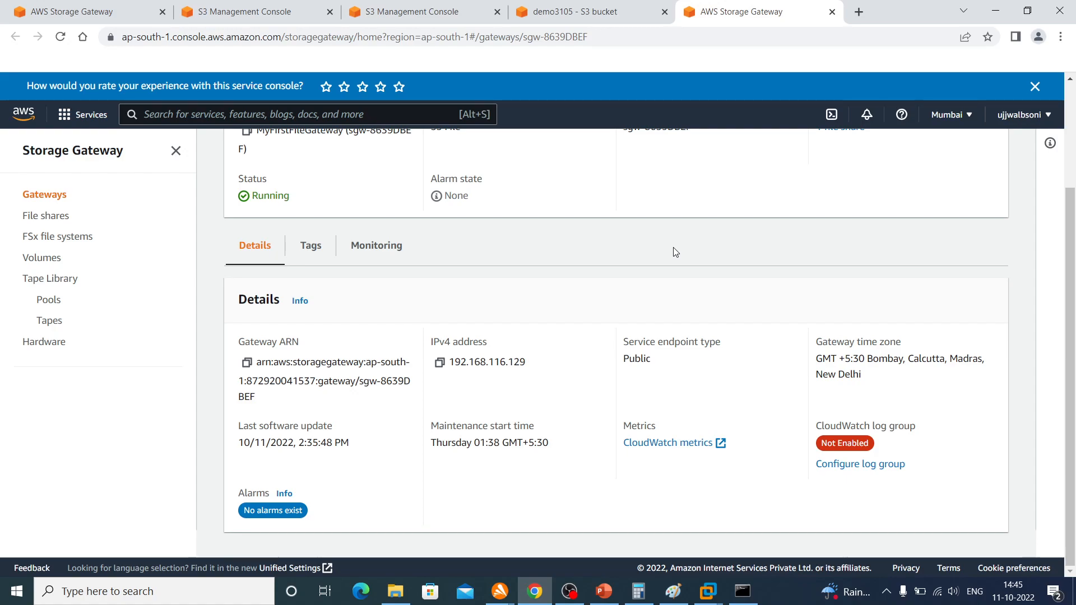
scroll(675, 252, "up", 3)
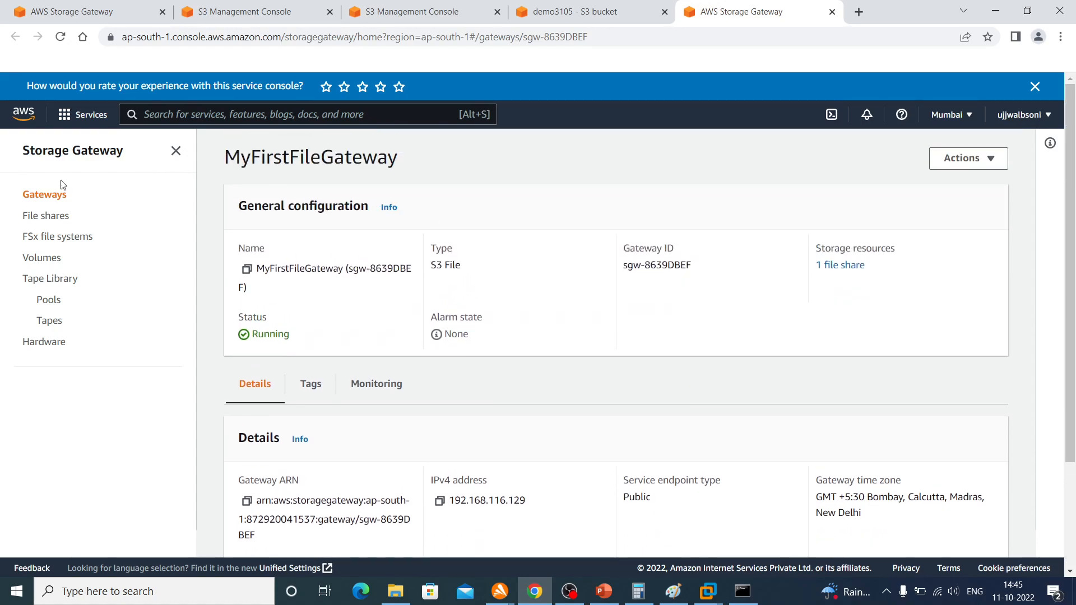
left_click(34, 196)
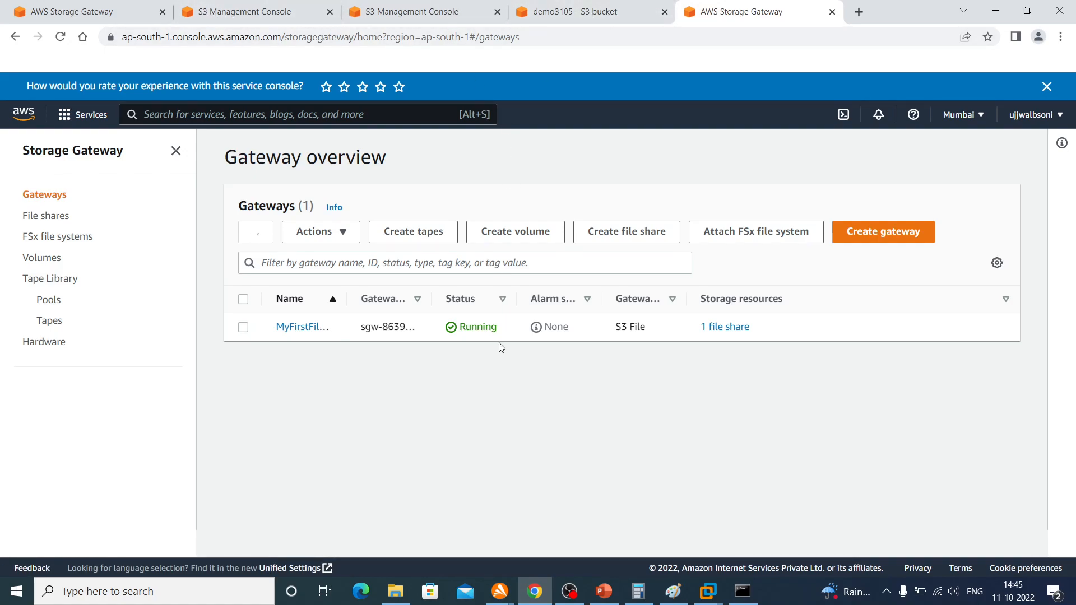
Open the details of the demo3105 file share and copy its example mount command for Microsoft Windows
left_click(41, 218)
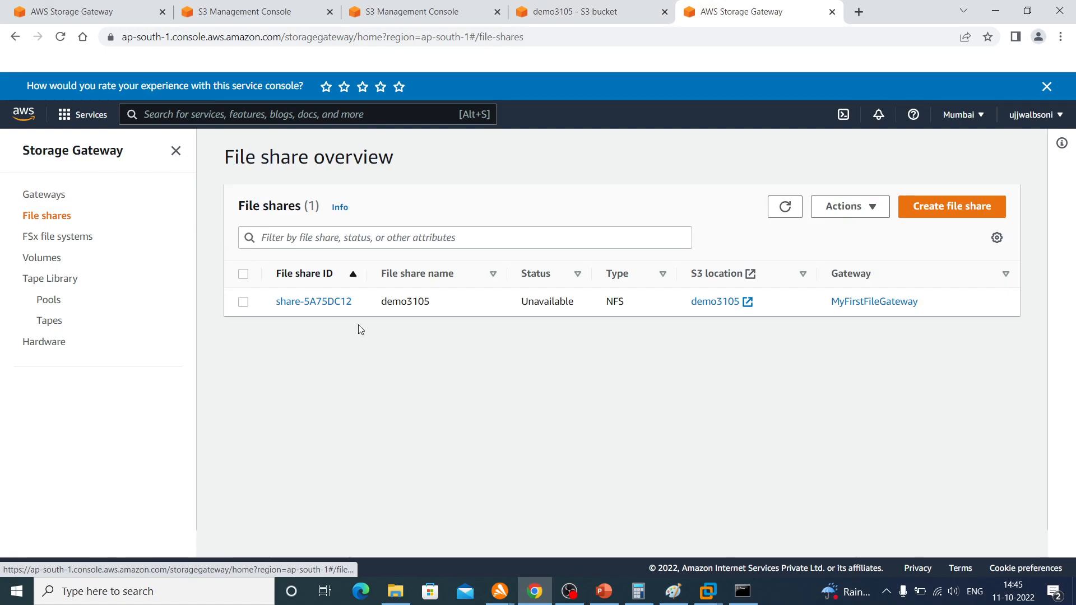
left_click(303, 304)
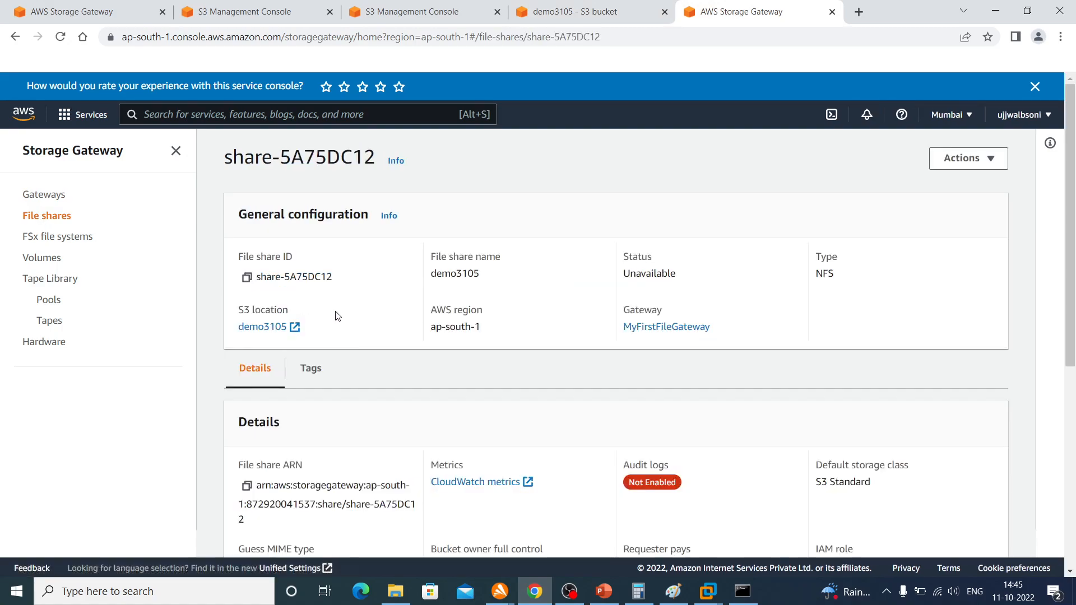
scroll(404, 385, "down", 5)
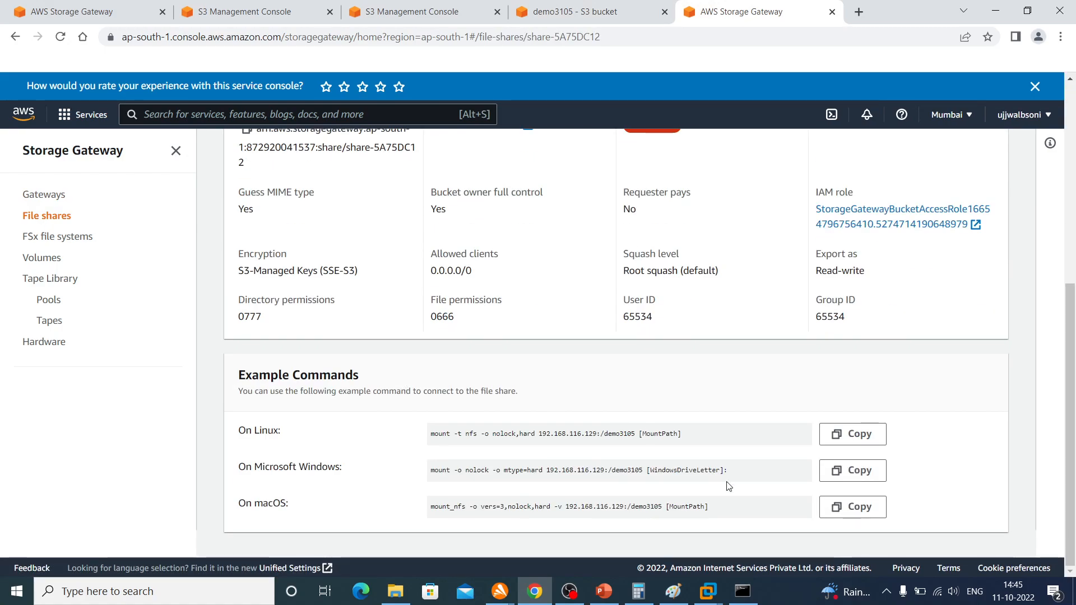
left_click(820, 471)
In Command Prompt, run the copied mount command for 192.168.116.129:/demo3105 with drive letter j: in place of the placeholder
left_click(743, 591)
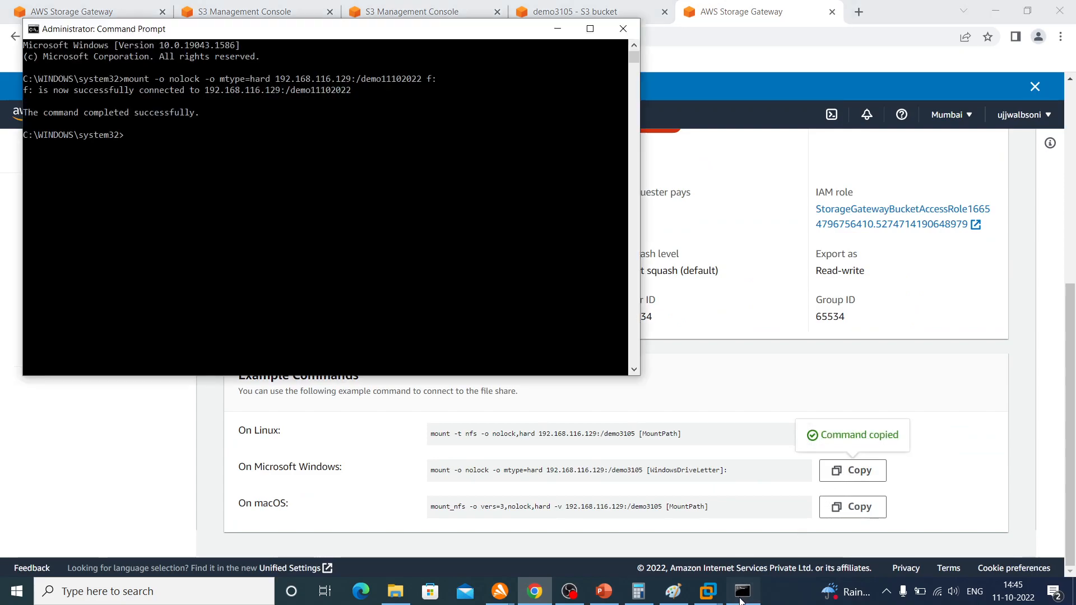
right_click(521, 274)
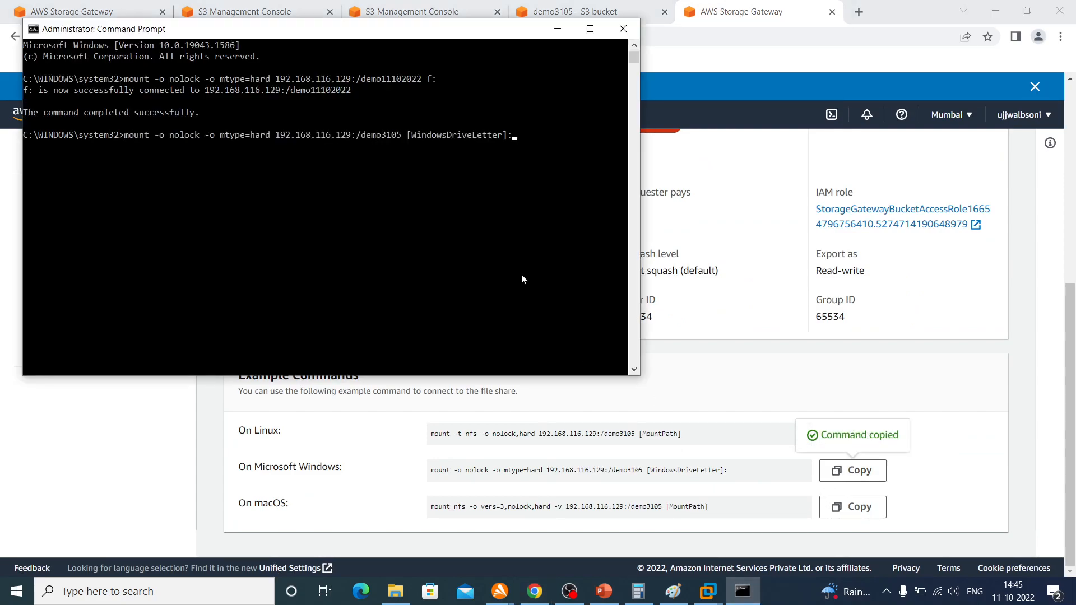
key("Left")
key("BackSpace")
key("BackSpace")
key("BackSpace")
key("BackSpace")
key("BackSpace")
key("BackSpace")
key("BackSpace")
key("BackSpace")
key("BackSpace")
key("BackSpace")
key("BackSpace")
key("BackSpace")
key("BackSpace")
key("BackSpace")
key("BackSpace")
key("BackSpace")
key("BackSpace")
key("BackSpace")
key("BackSpace")
key("BackSpace")
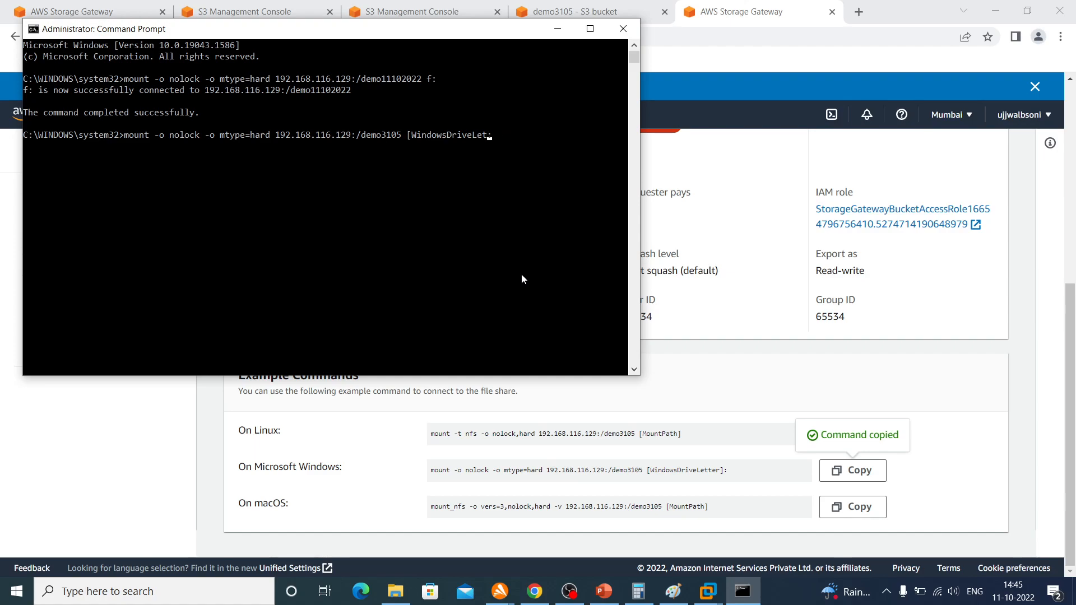
type("a")
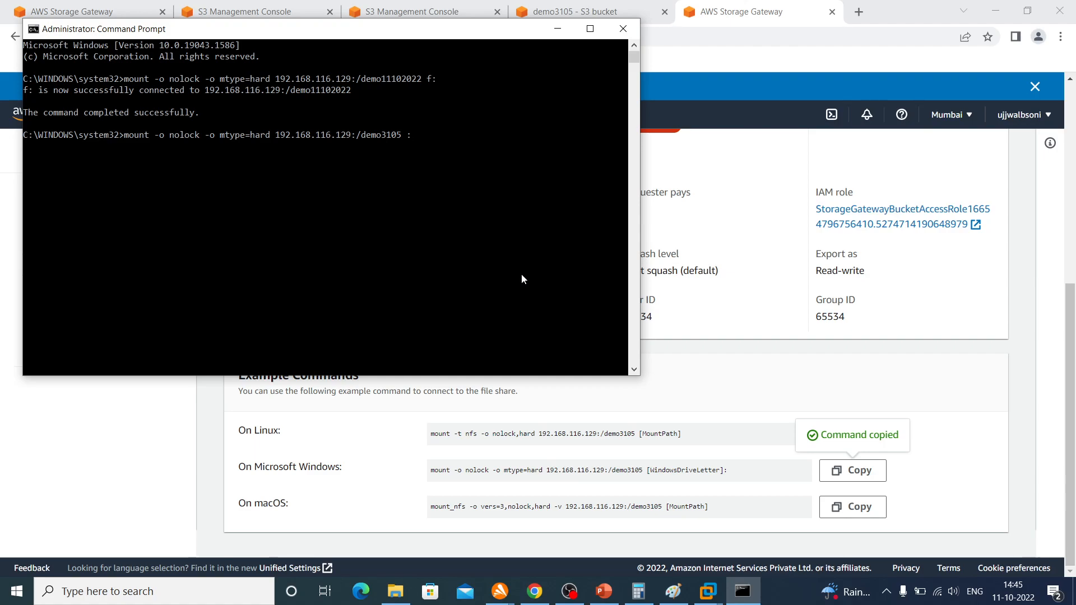
key("Return")
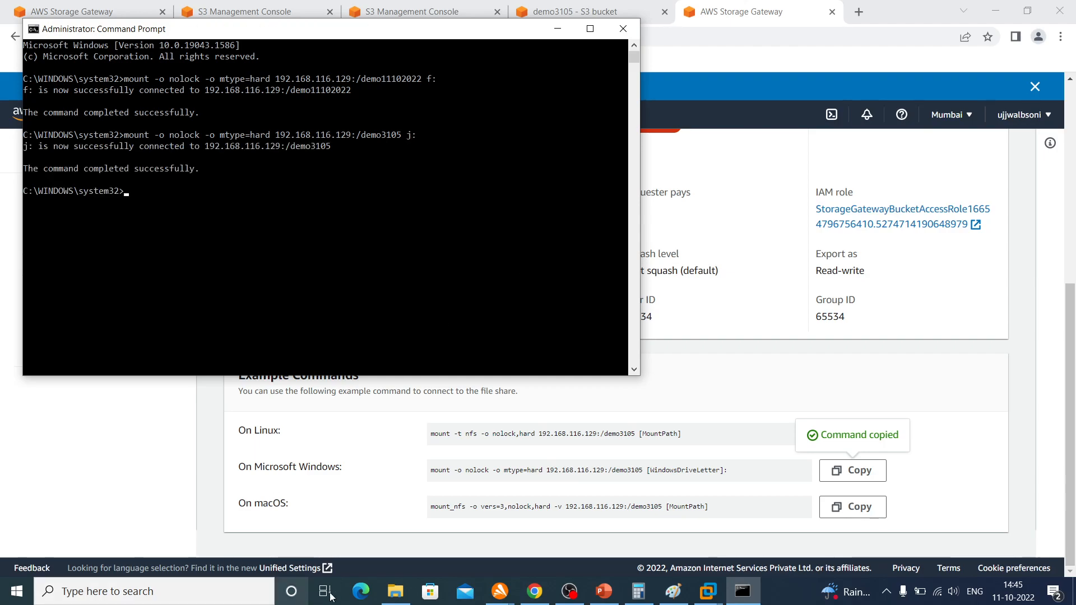
Switch to File Explorer, refresh This PC, and open the mounted network drive J: (demo3105)
left_click(395, 591)
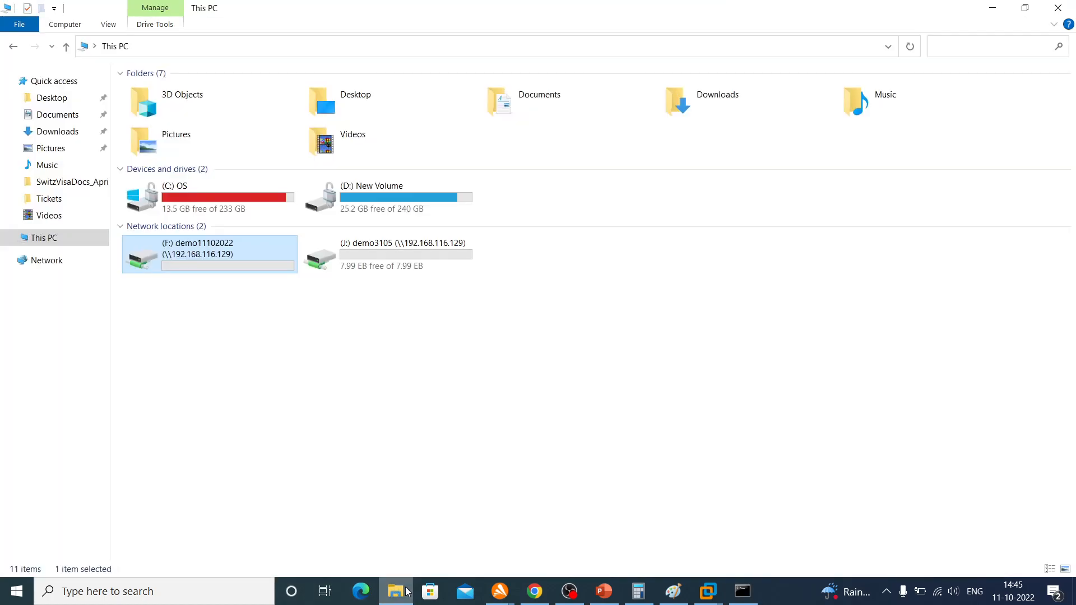
right_click(394, 367)
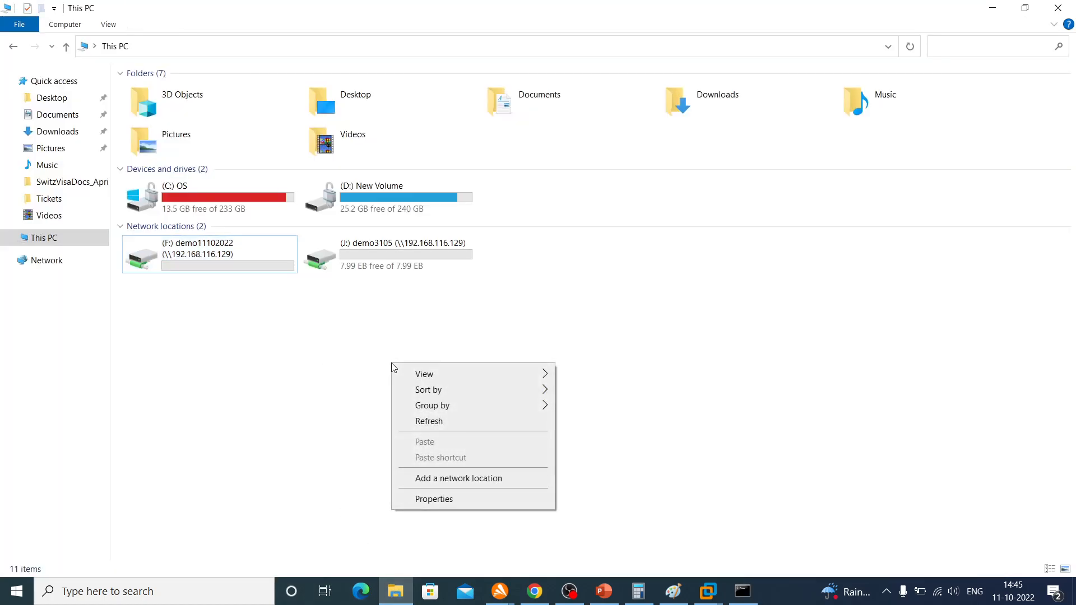
left_click(422, 420)
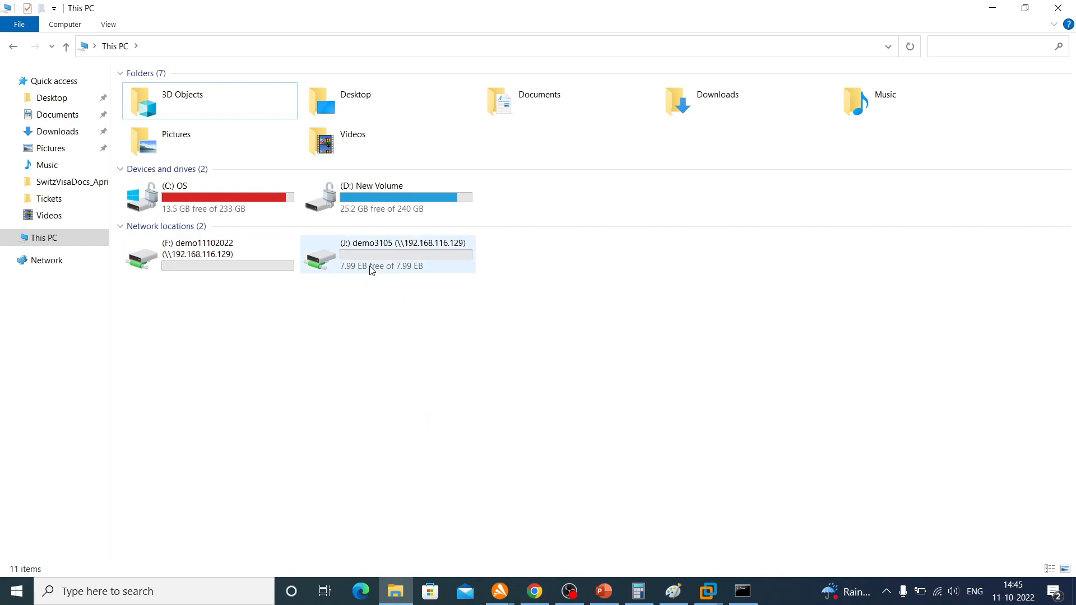
left_click(411, 256)
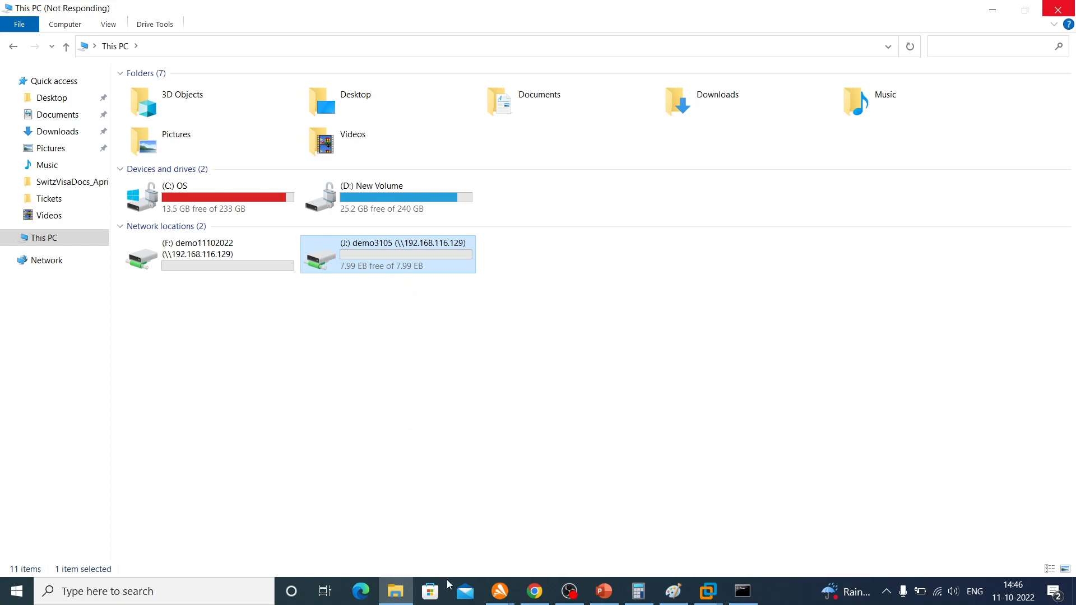
Reload the demo3105 bucket's object list in the browser, then return to the J: drive in File Explorer
left_click(536, 591)
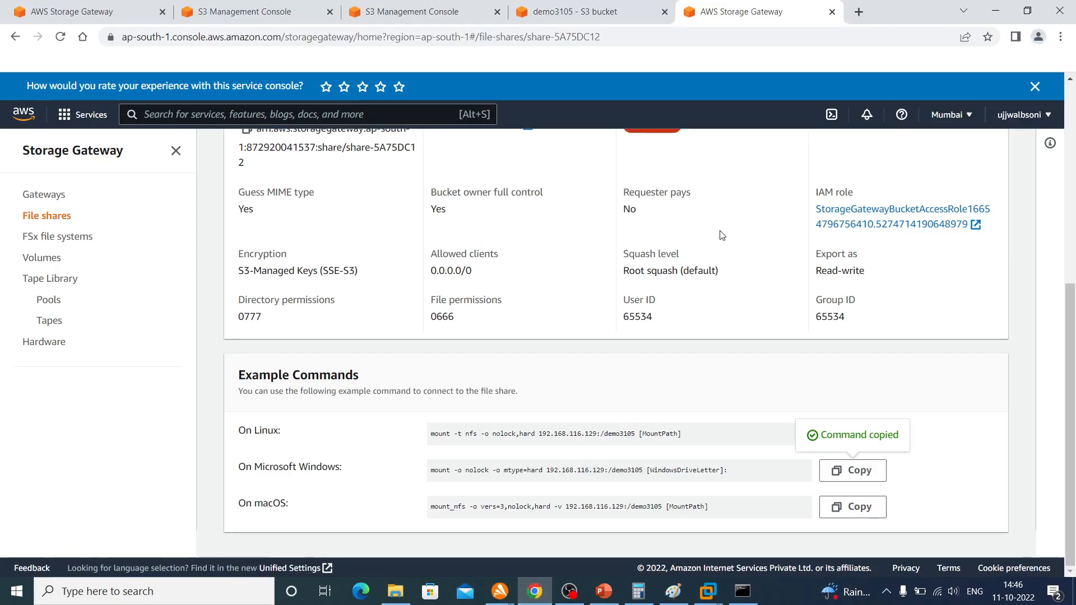
left_click(590, 12)
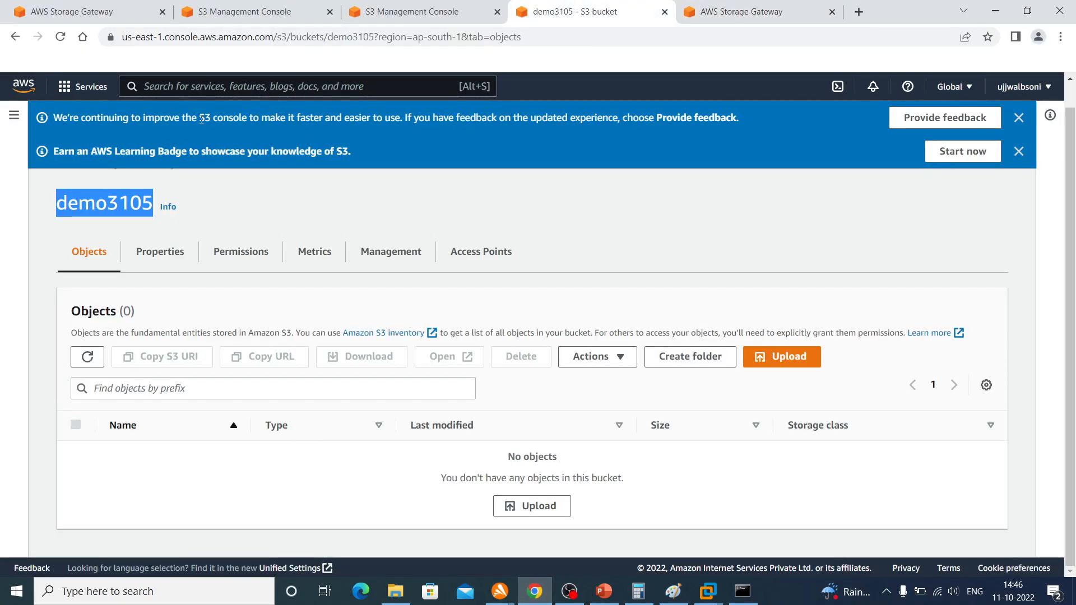
left_click(62, 38)
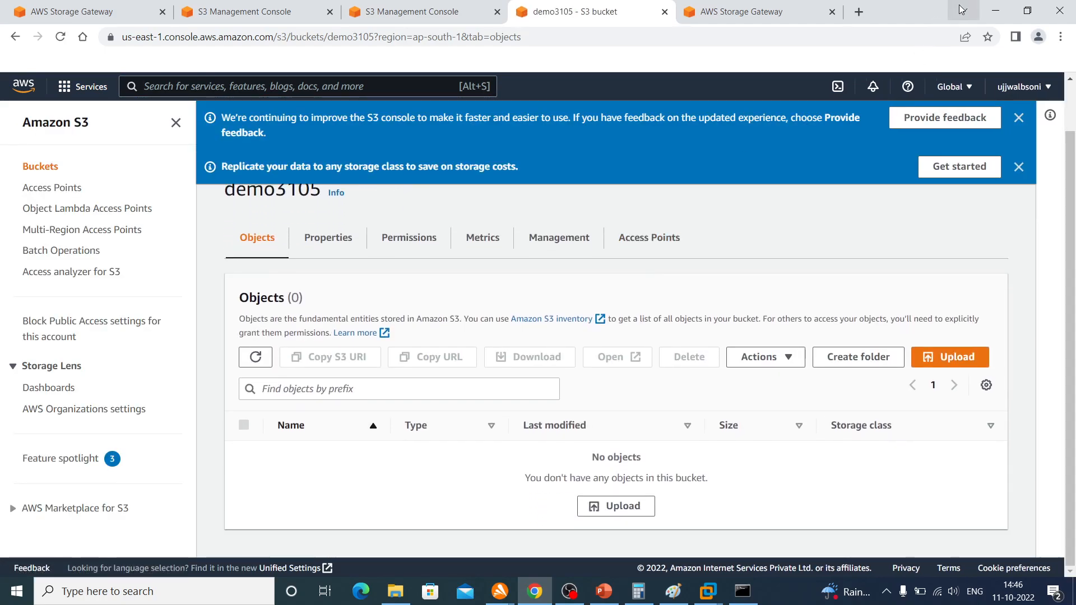
left_click(992, 9)
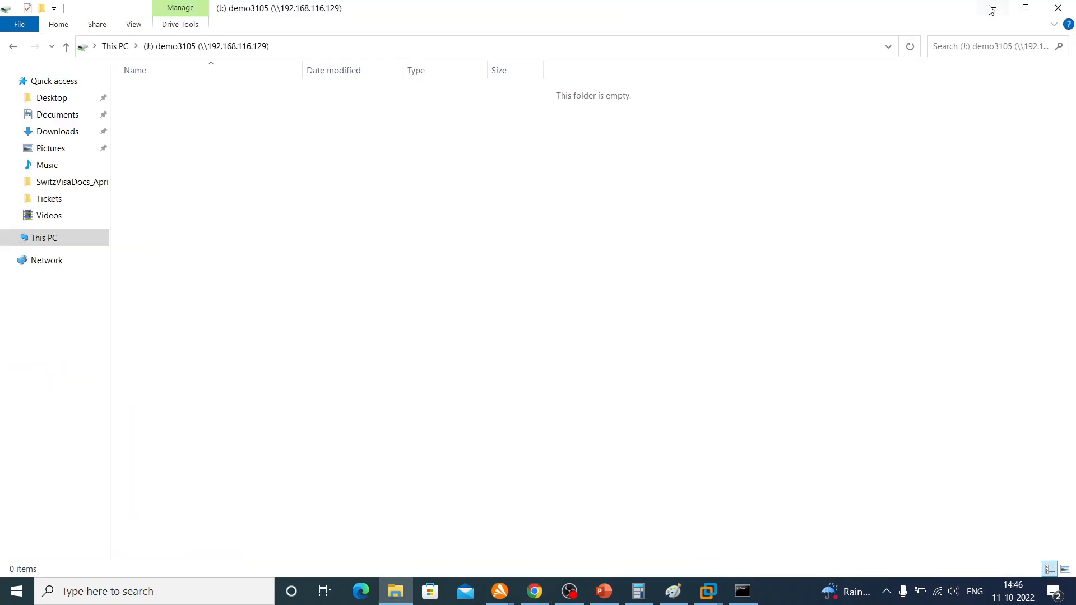
Create a new text document named test on the J: drive
right_click(552, 193)
mouse_move(600, 363)
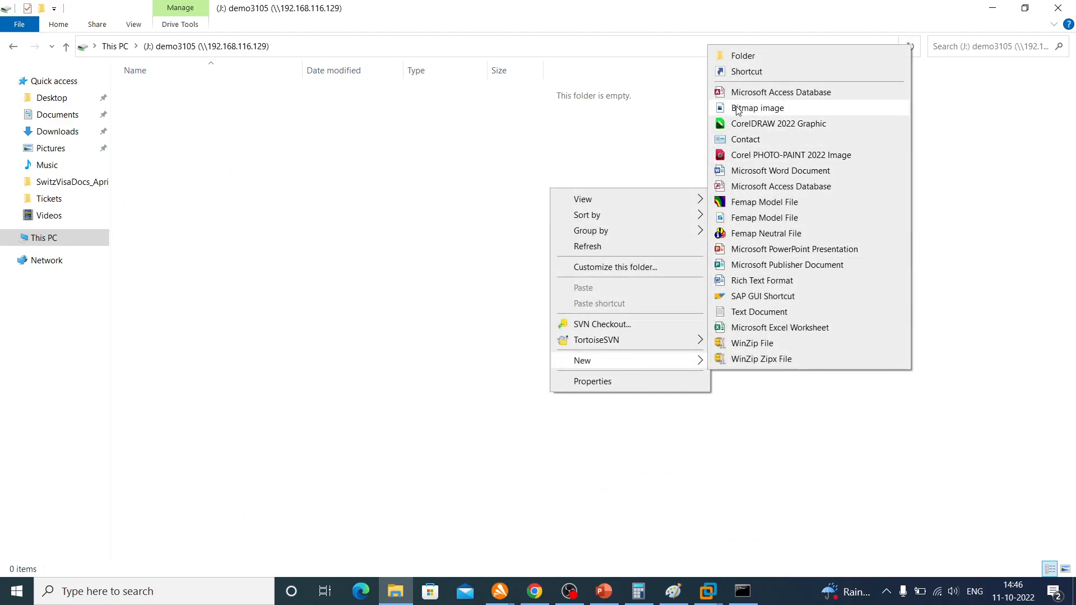
left_click(746, 313)
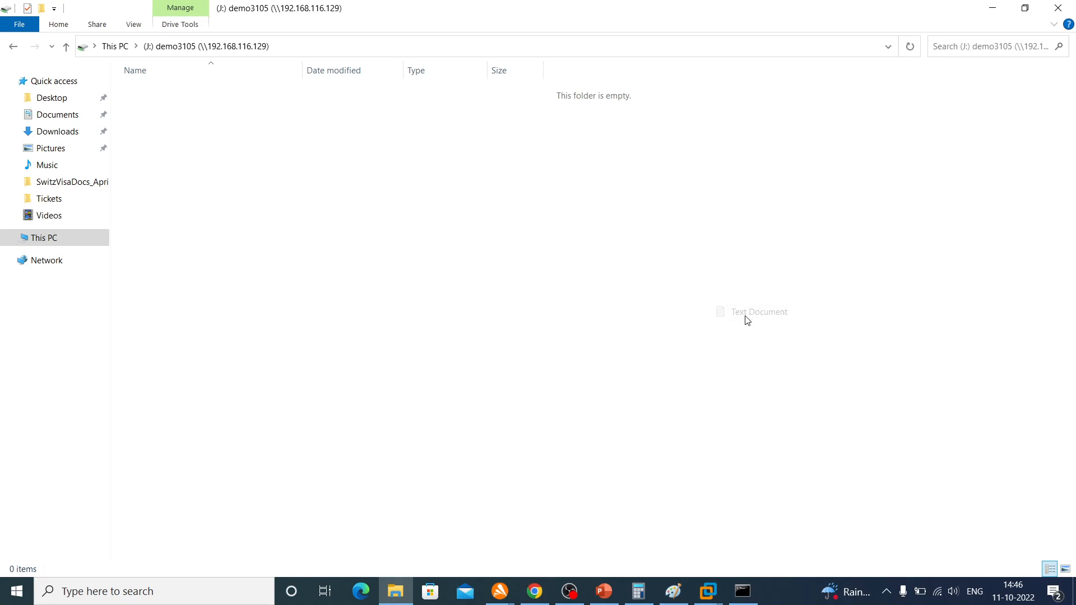
type("tes")
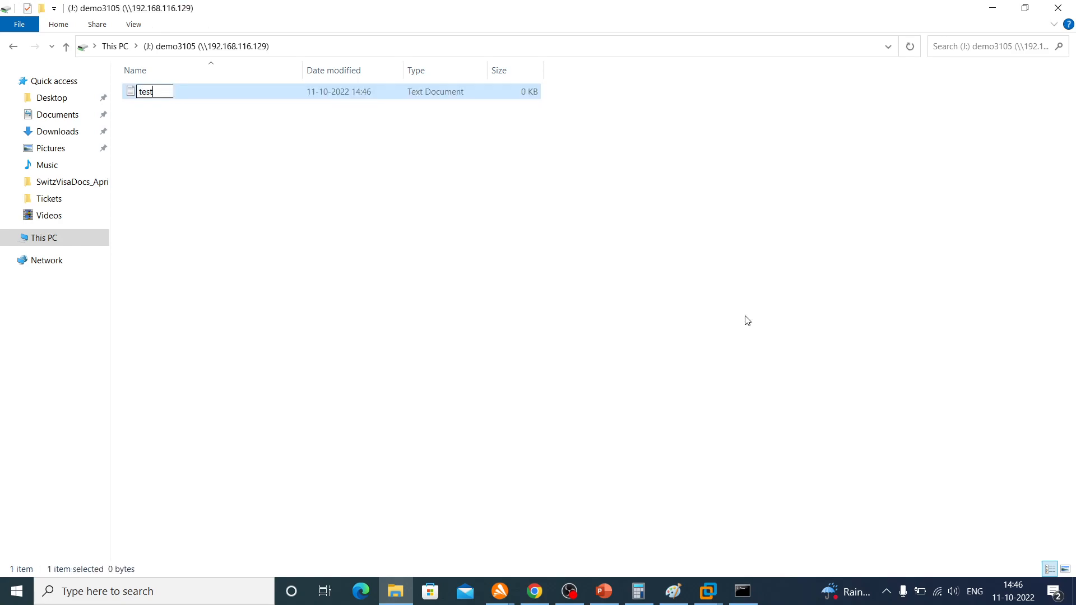
type("t")
key("Return")
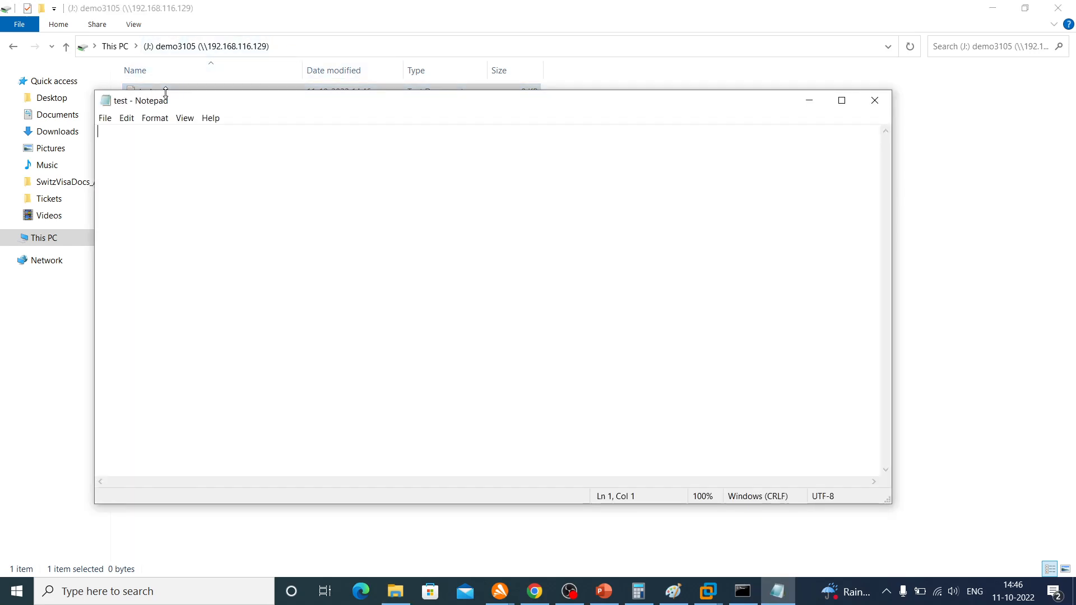
Write "this is hello world text from onpremises" in the test document in Notepad, save it, and close the file
type("this is hellow orld")
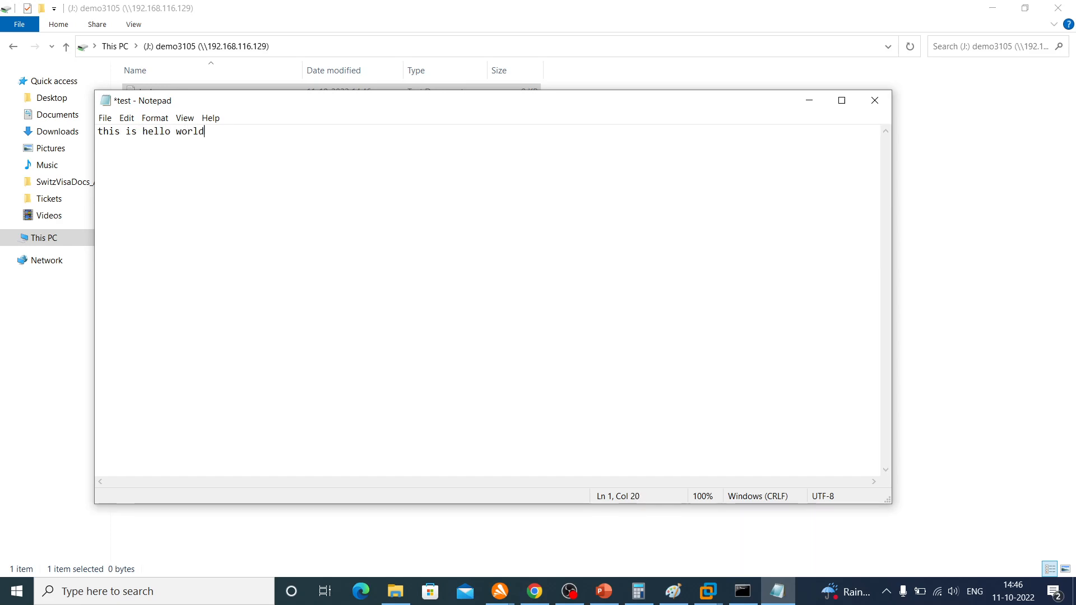
type(" text from onpremises")
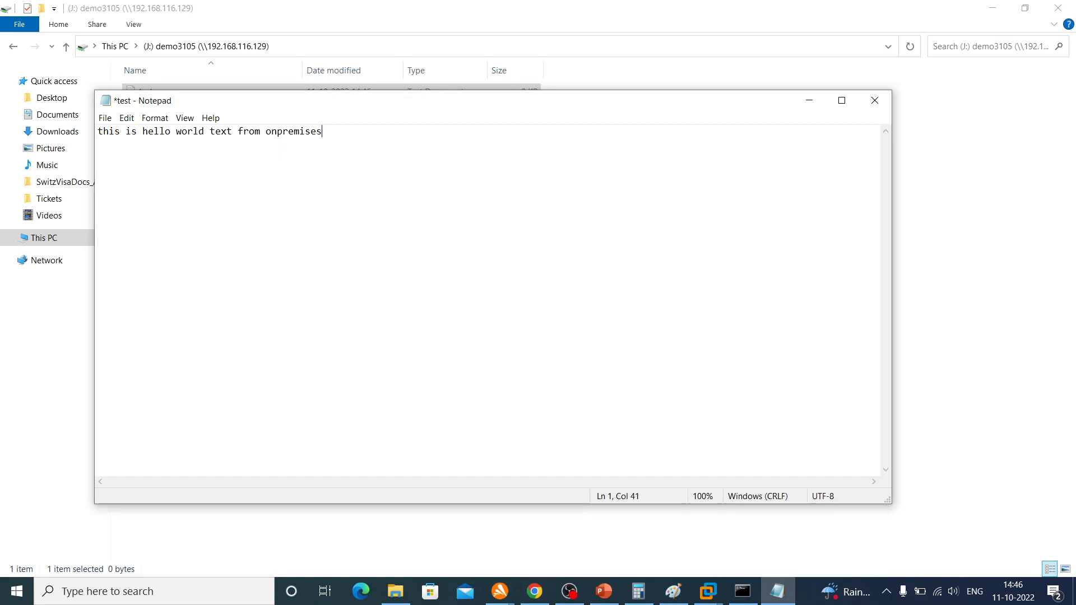
key("ctrl+s")
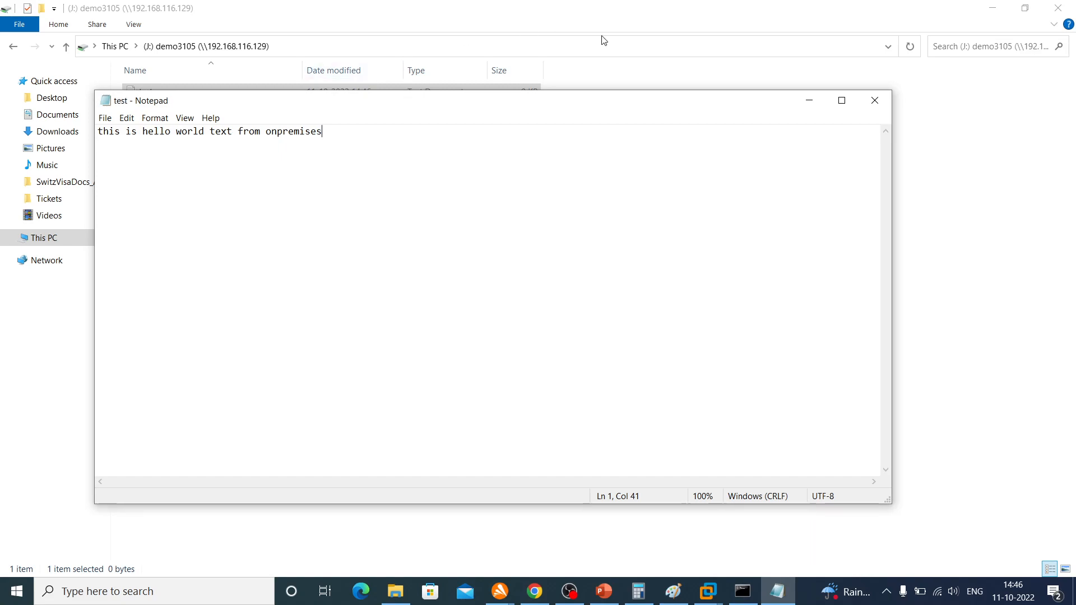
left_click(875, 100)
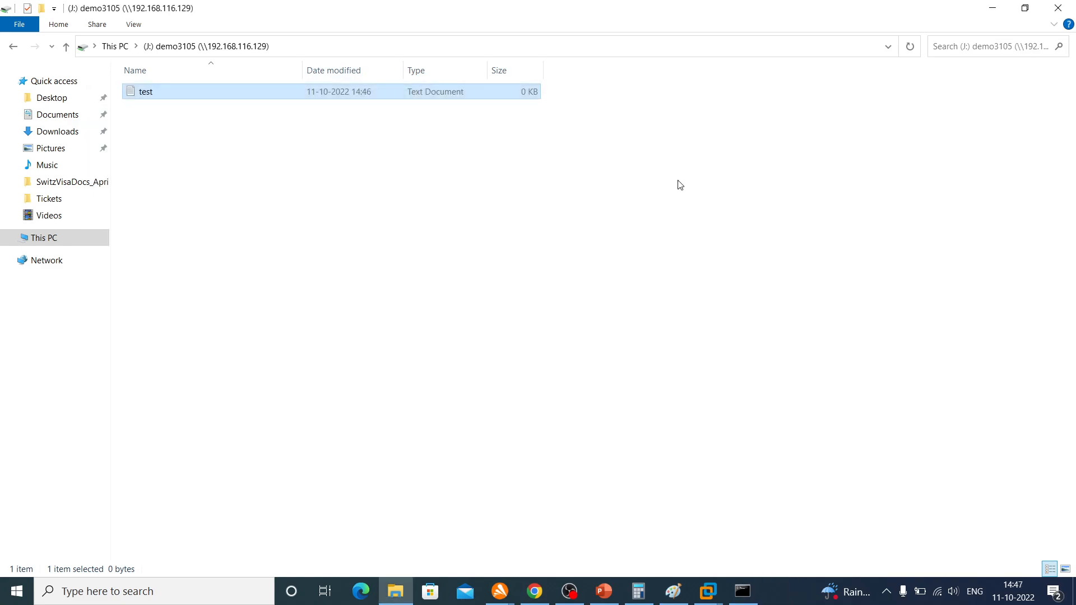
Refresh the J: drive in File Explorer, then switch to Chrome and reload the demo3105 bucket page
right_click(610, 204)
left_click(641, 261)
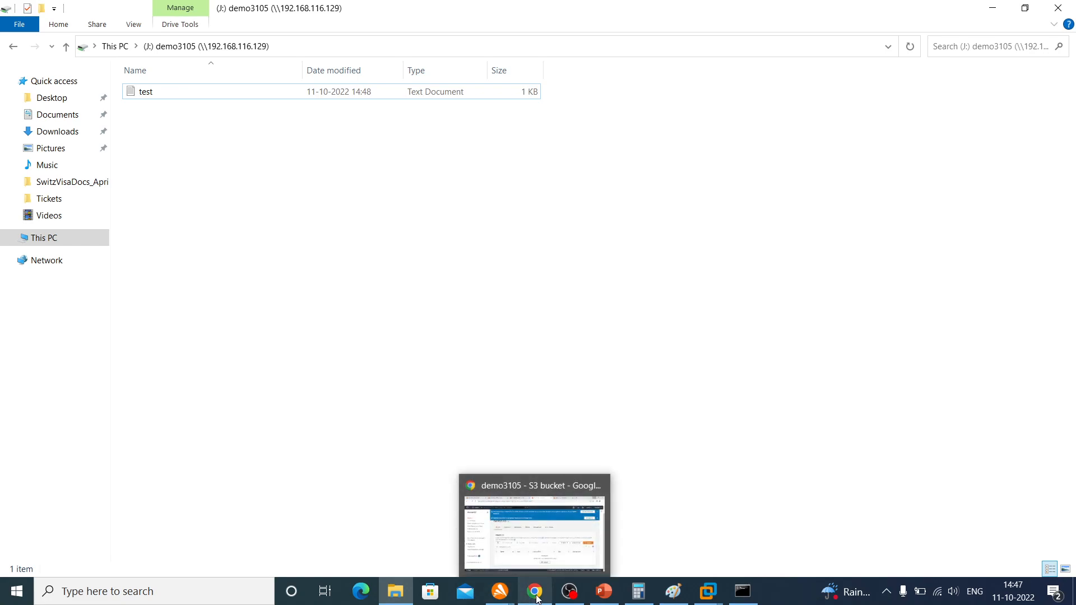
left_click(521, 527)
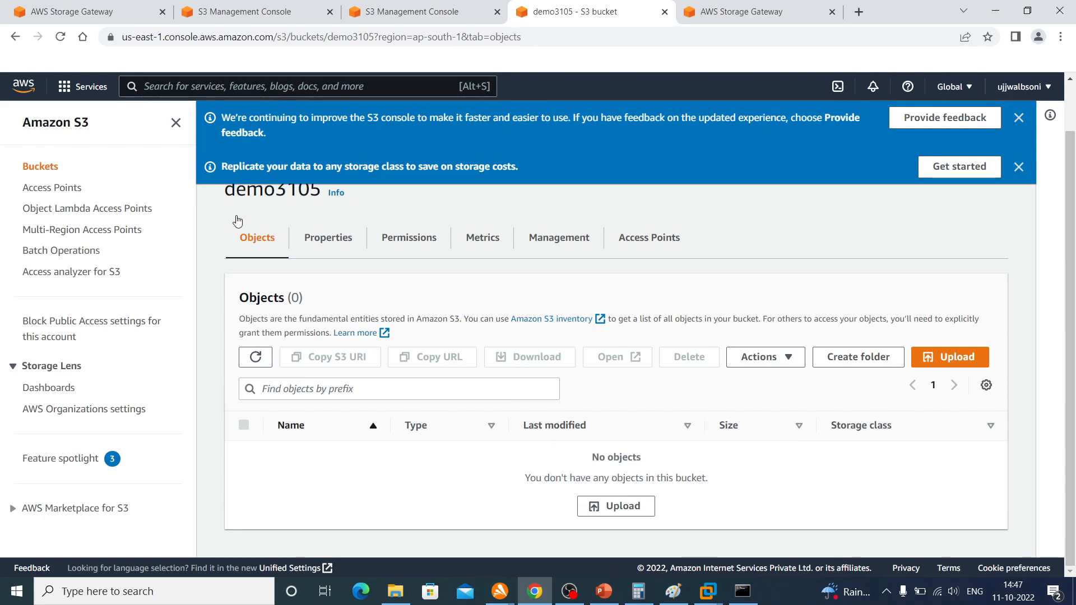
left_click(61, 40)
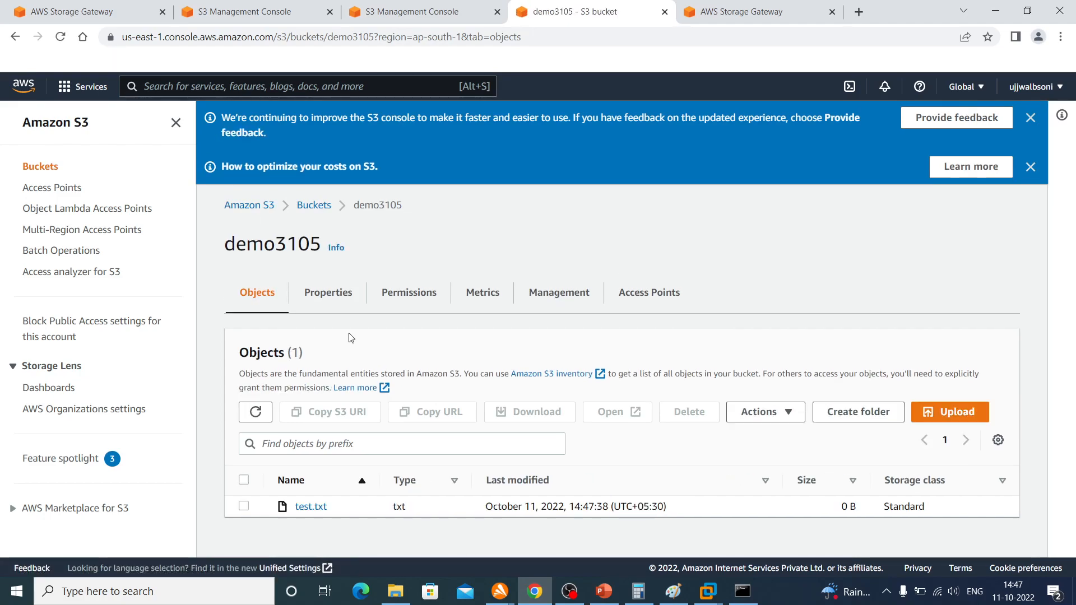
Inspect the properties of the test.txt object and return to the demo3105 object list
left_click(307, 507)
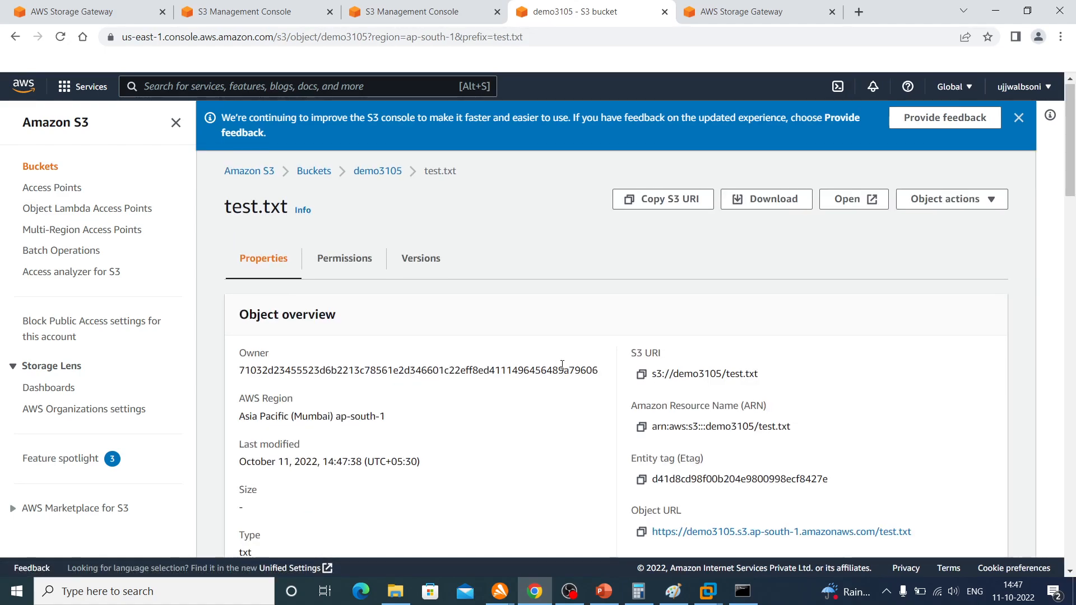
scroll(564, 367, "down", 6)
scroll(564, 369, "down", 3)
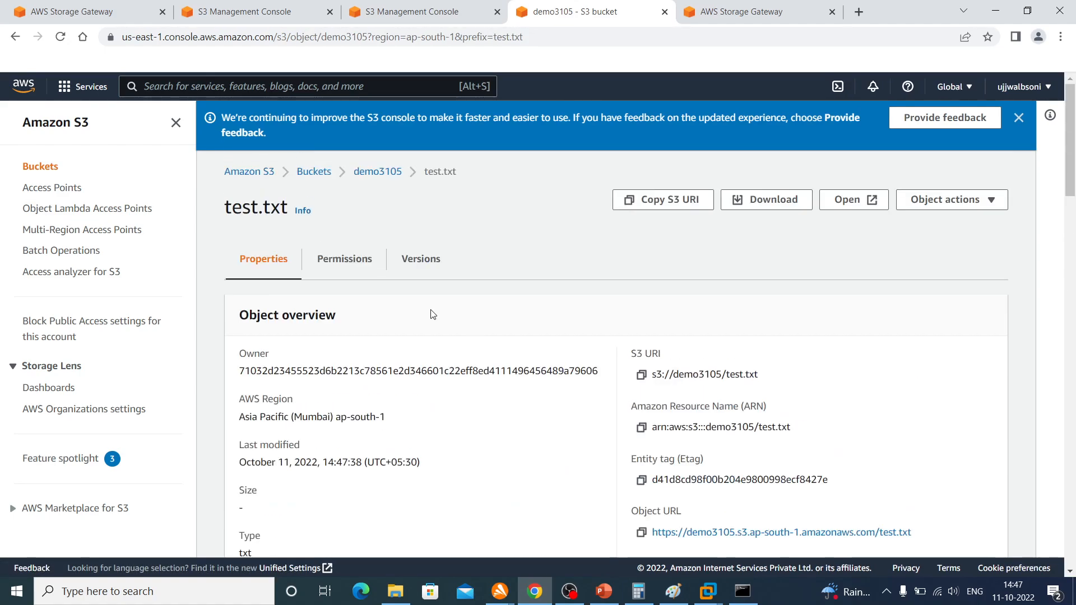
left_click(377, 171)
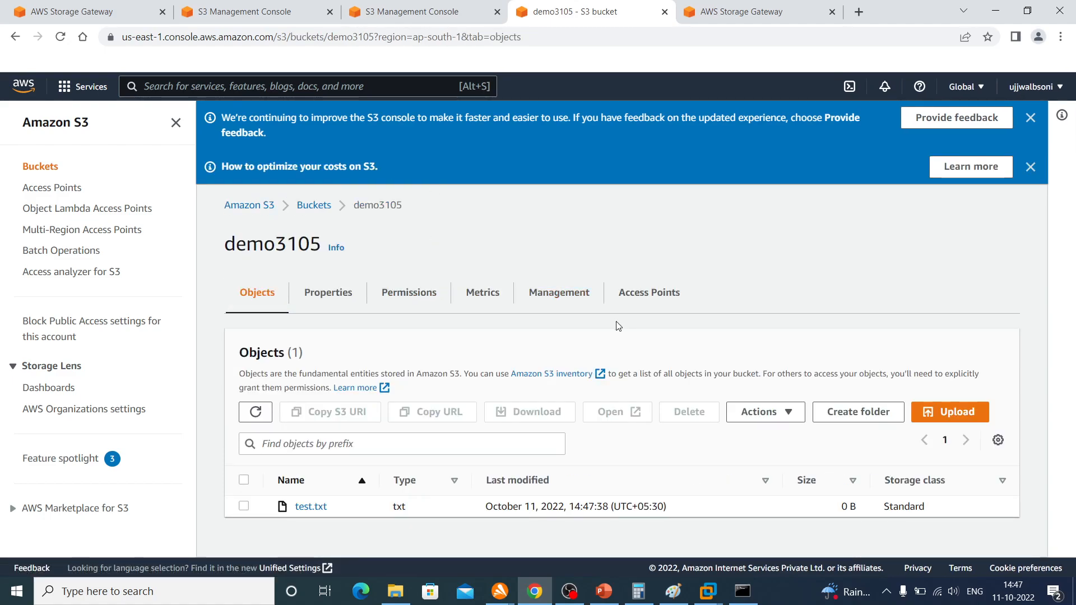
Refresh the demo3105 object list repeatedly to check the size and modification time of test.txt
left_click(264, 414)
left_click(265, 415)
left_click(265, 414)
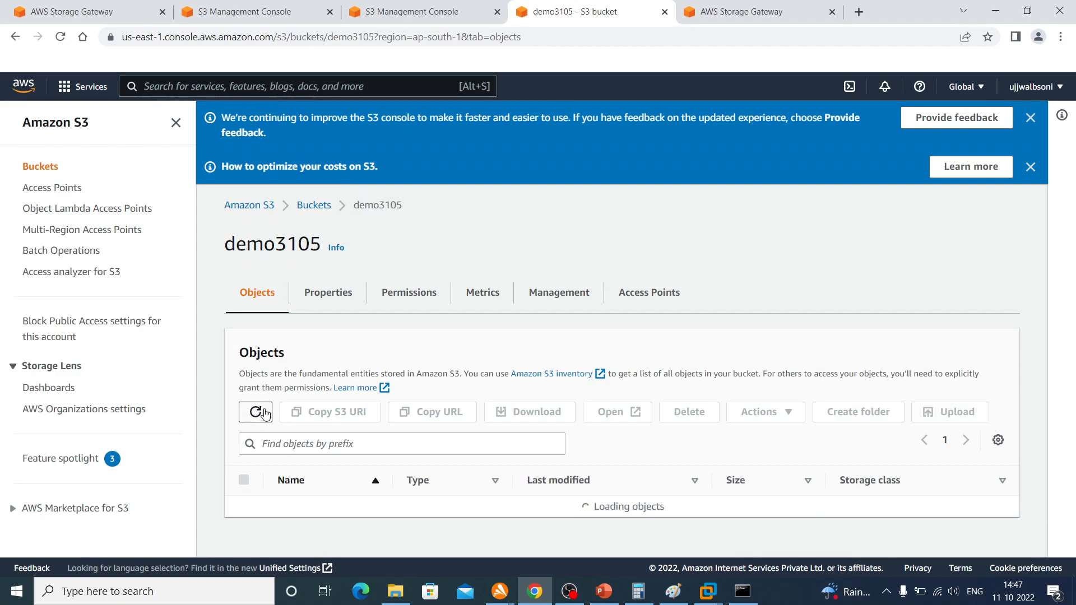
left_click(265, 413)
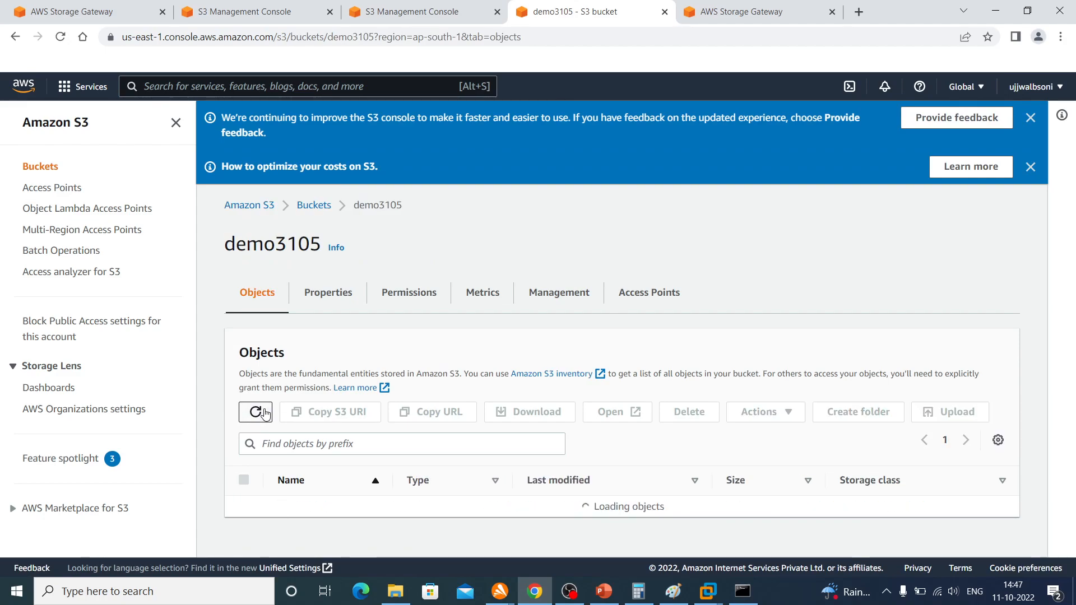
left_click(265, 414)
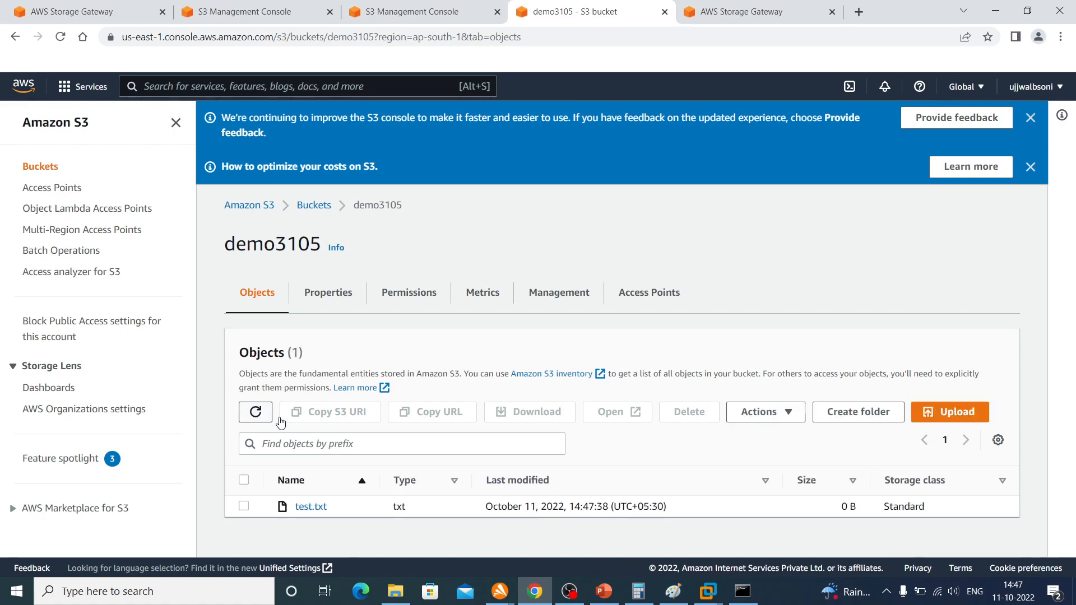
Switch to File Explorer and duplicate the test file on the J: drive, refreshing the folder before and after
left_click(396, 591)
right_click(513, 255)
left_click(552, 309)
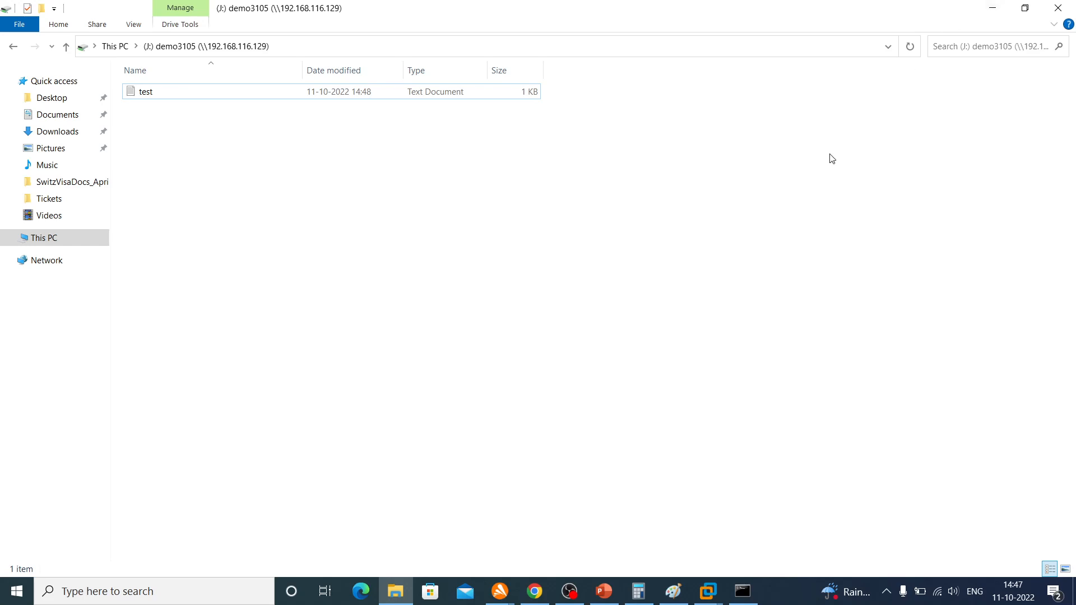
left_click(139, 92)
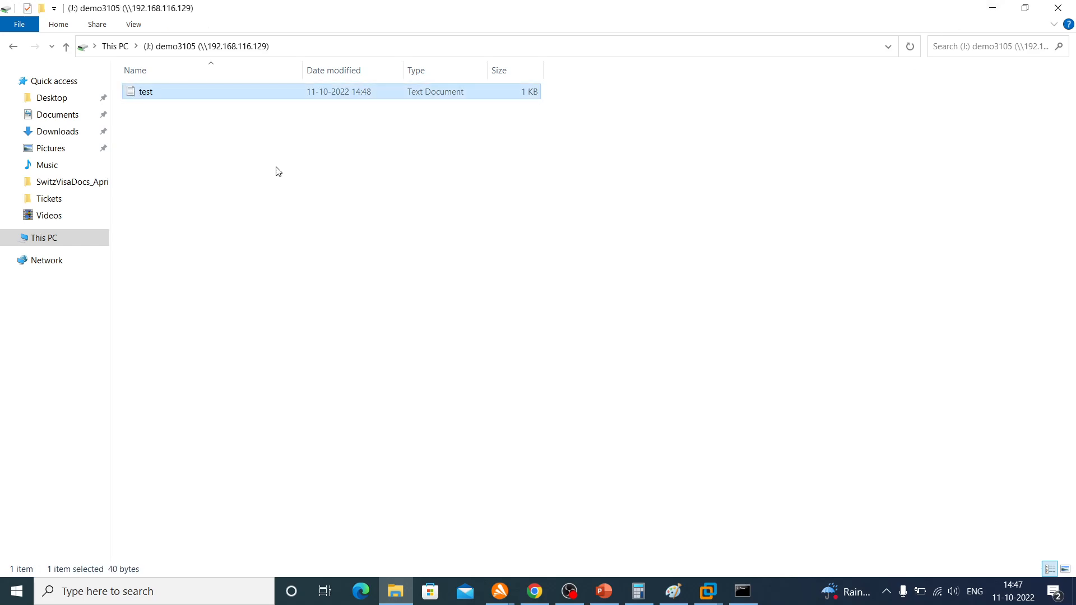
key("ctrl+v")
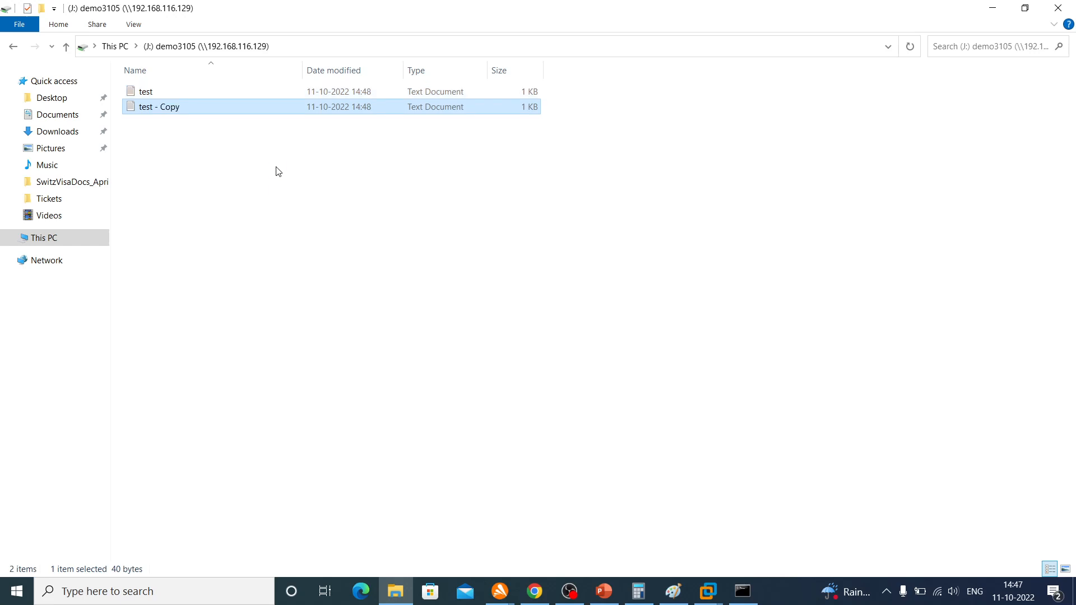
right_click(369, 302)
left_click(400, 359)
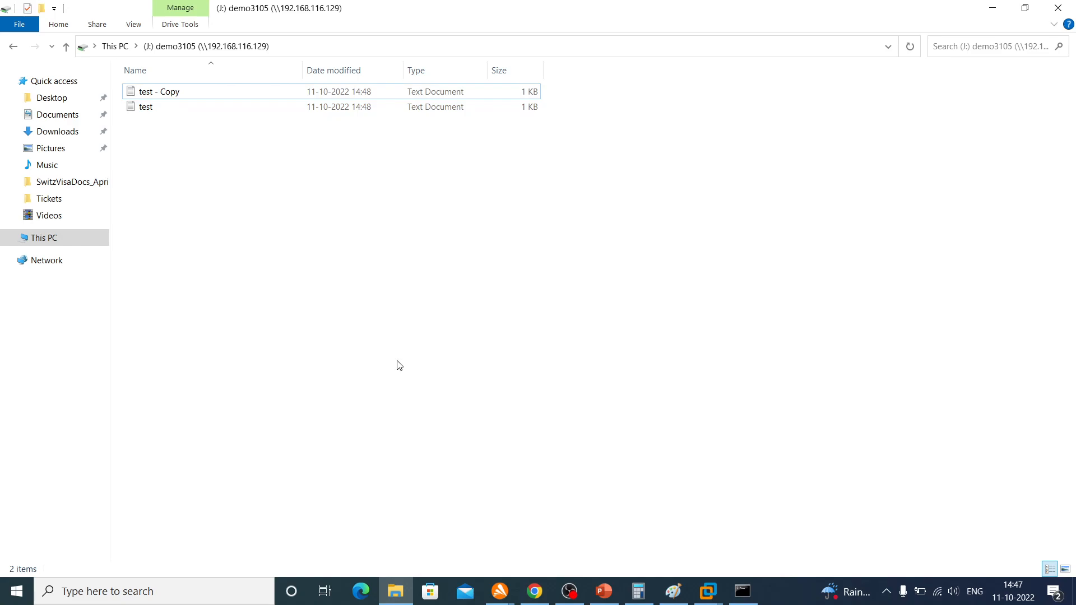
Return to the S3 console in Chrome and refresh the demo3105 object list to check for the copied file
left_click(1003, 8)
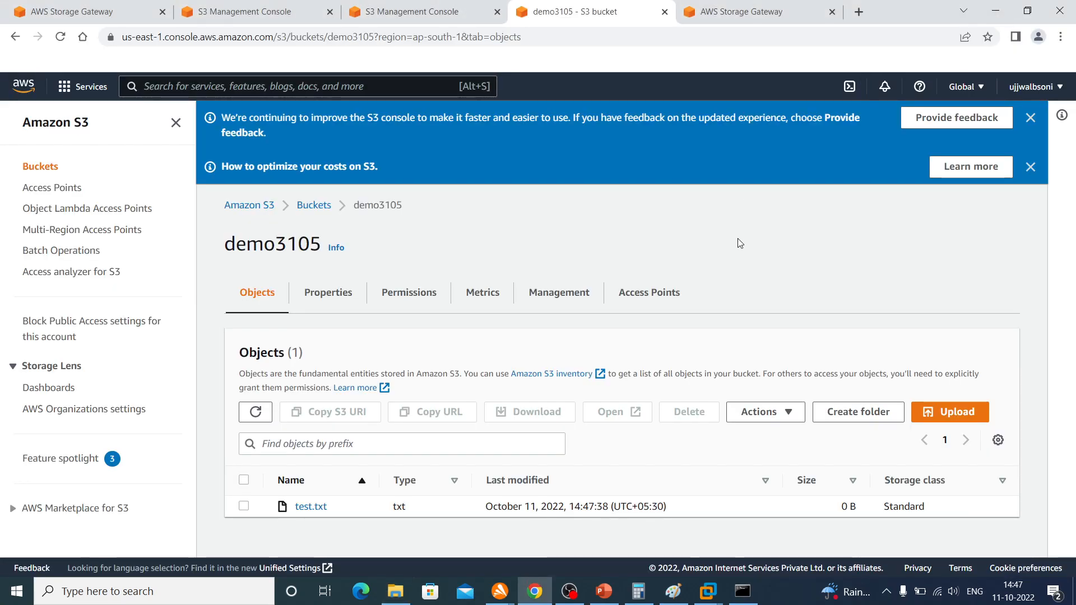
left_click(251, 418)
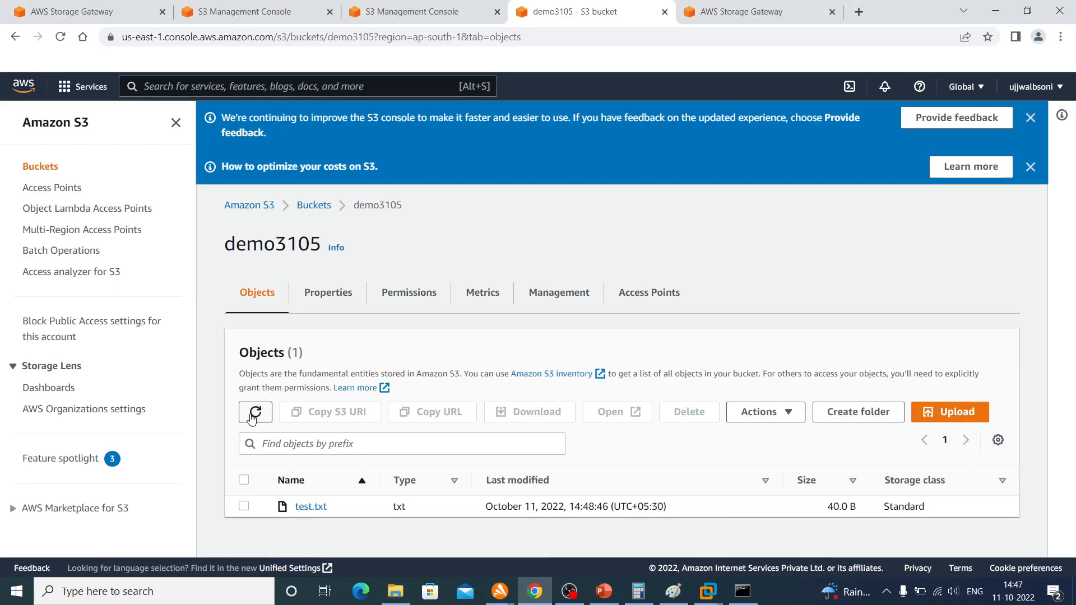
left_click(251, 419)
left_click(252, 419)
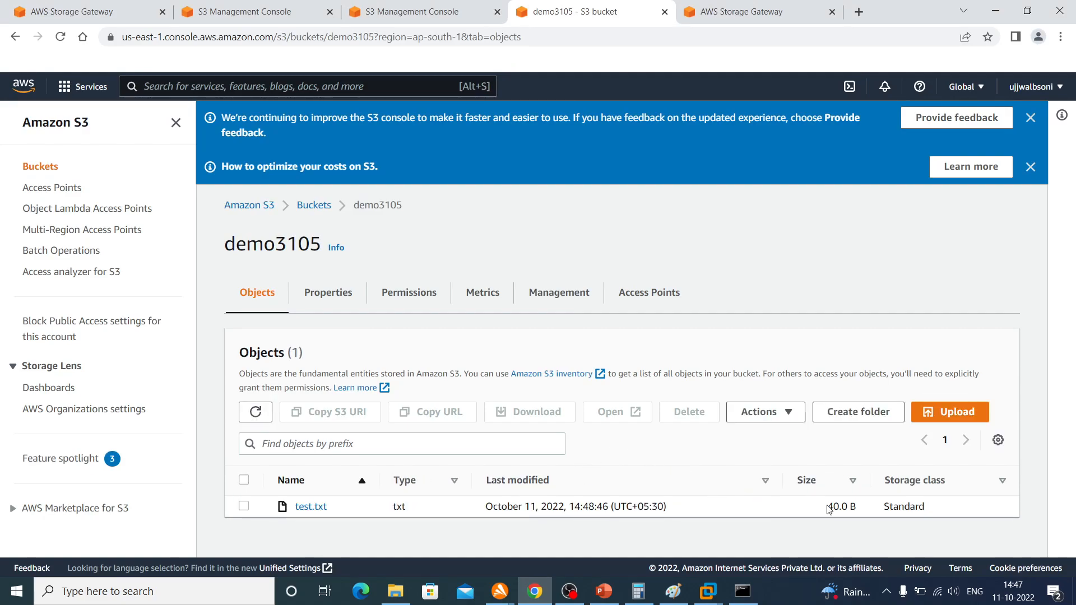
Open the details of test.txt, try its object URL in a new browser tab, and close that tab
left_click(308, 508)
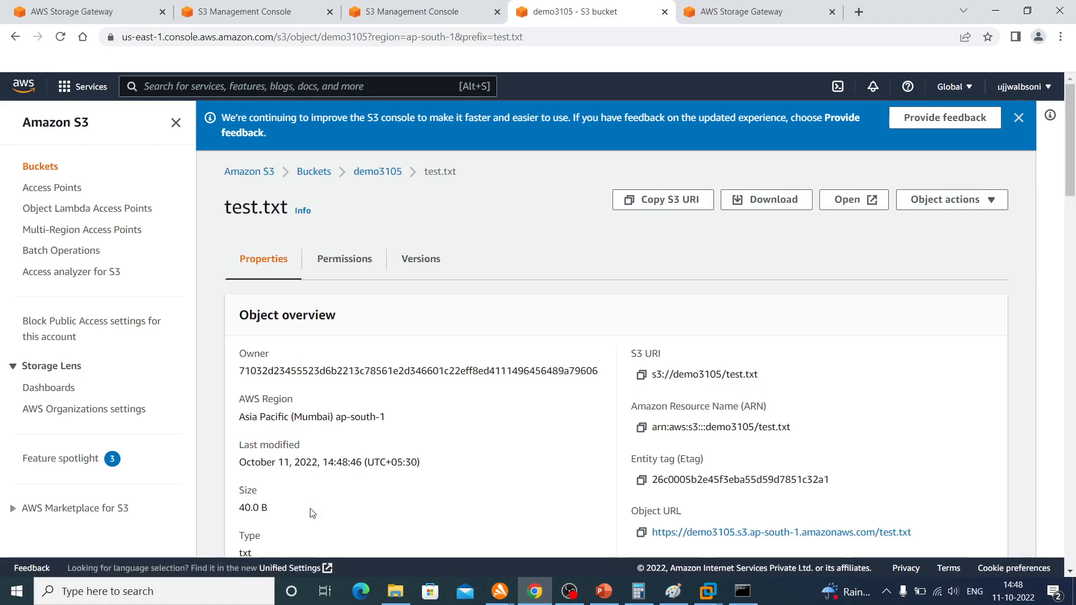
scroll(465, 398, "down", 8)
scroll(464, 398, "up", 3)
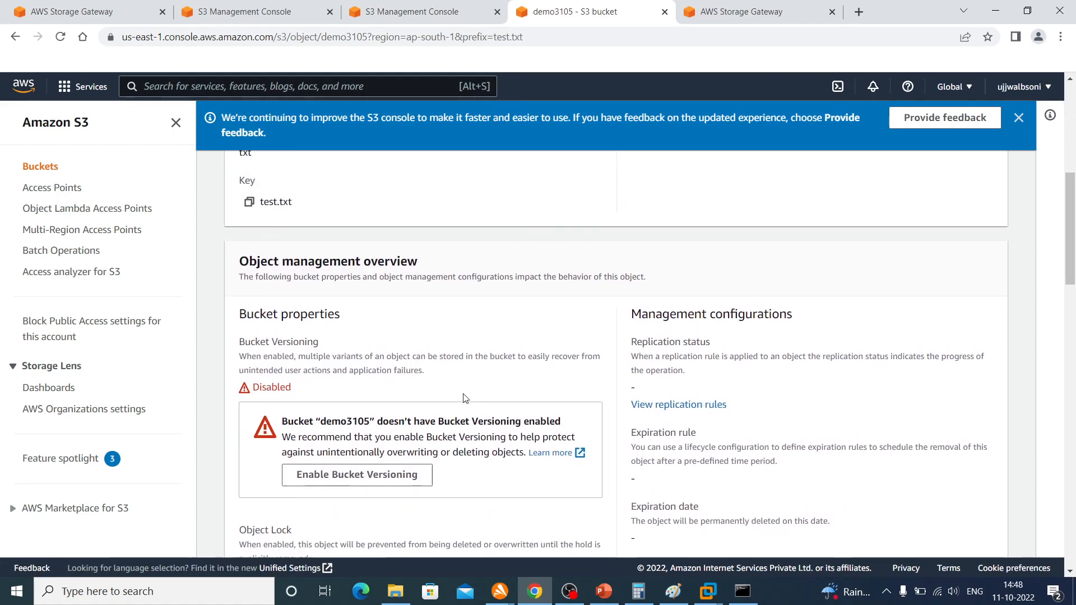
right_click(713, 241)
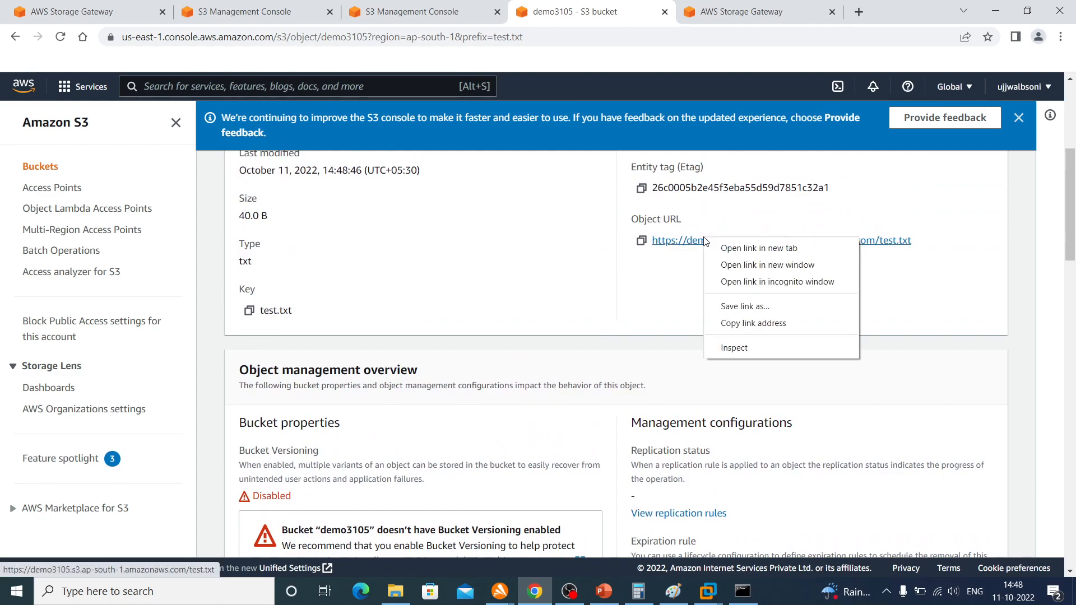
left_click(716, 248)
left_click(658, 13)
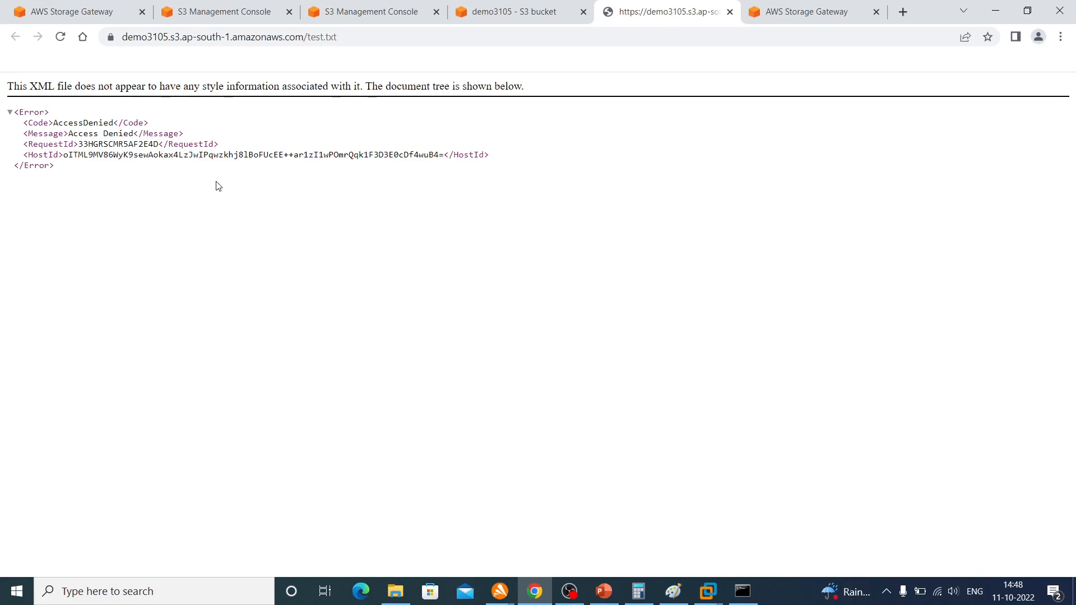
left_click(729, 11)
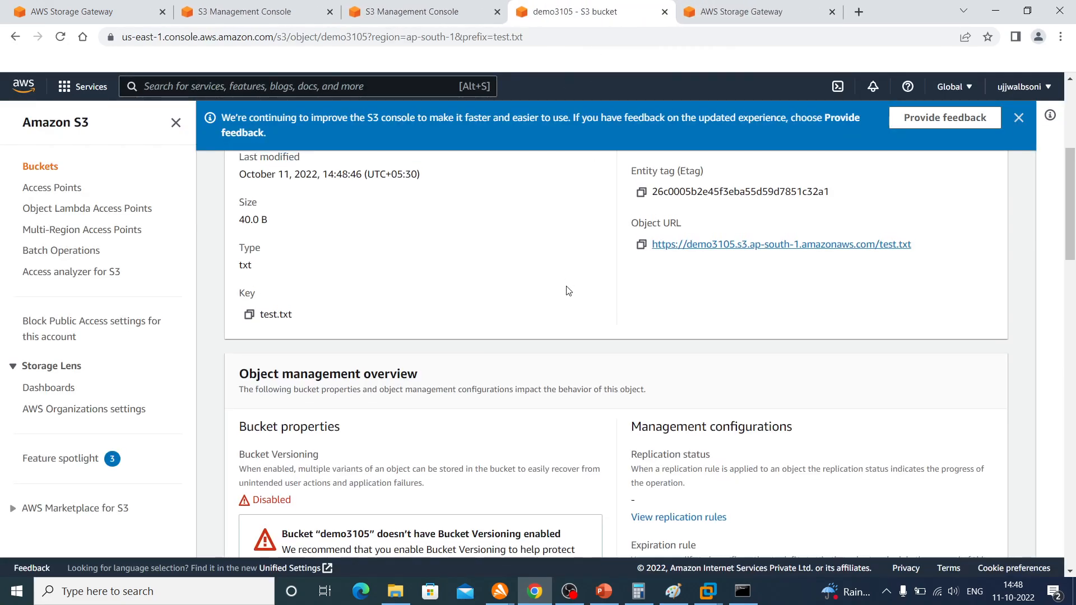
Open the test.txt object from its details page to read its contents, and switch to the AWS Storage Gateway presentation in PowerPoint
scroll(570, 290, "up", 5)
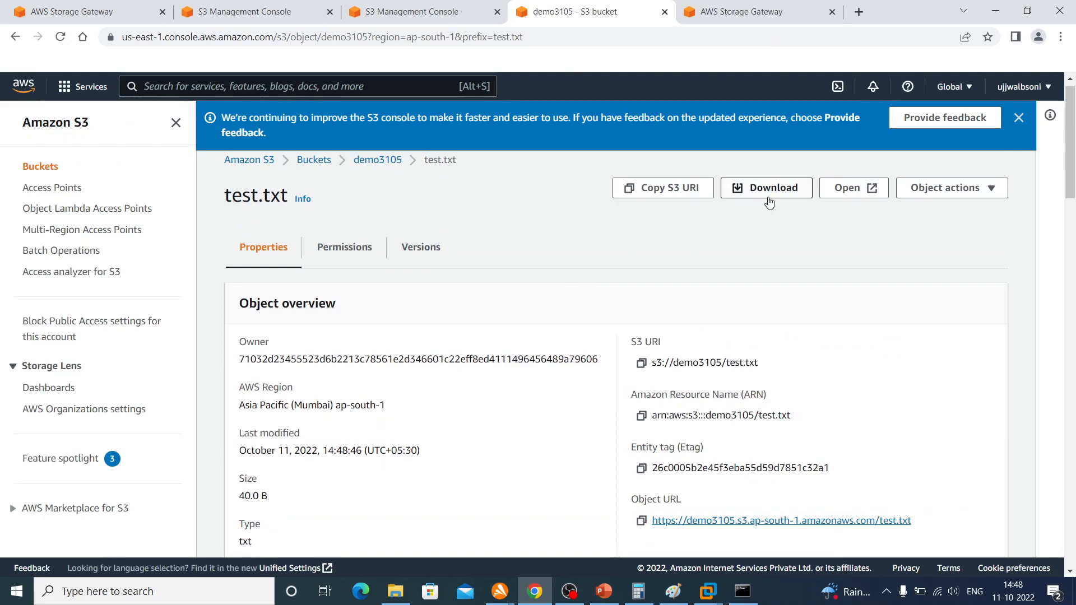
left_click(840, 190)
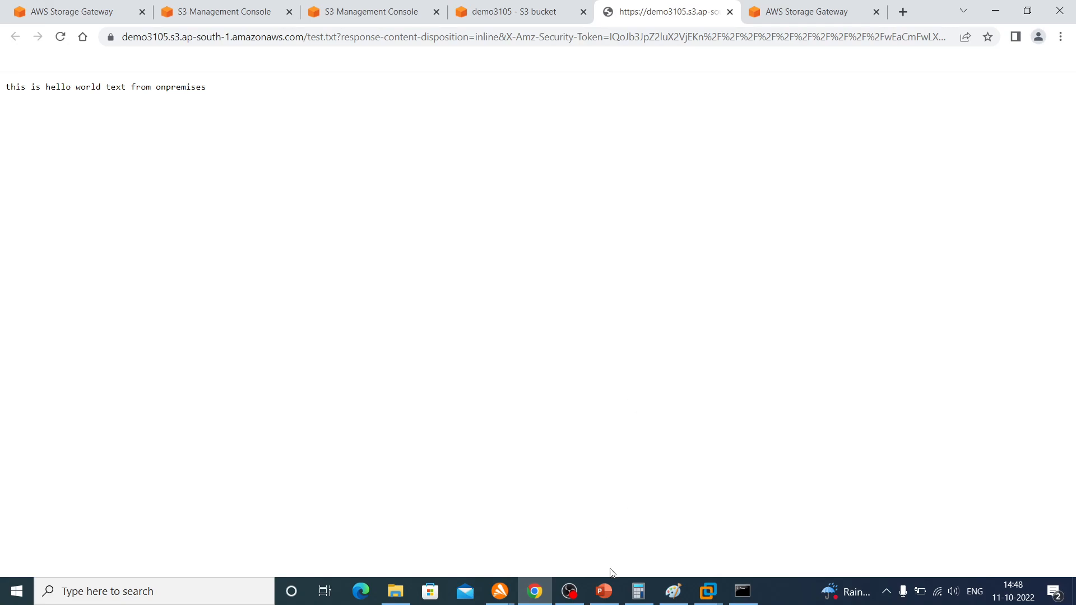
left_click(603, 591)
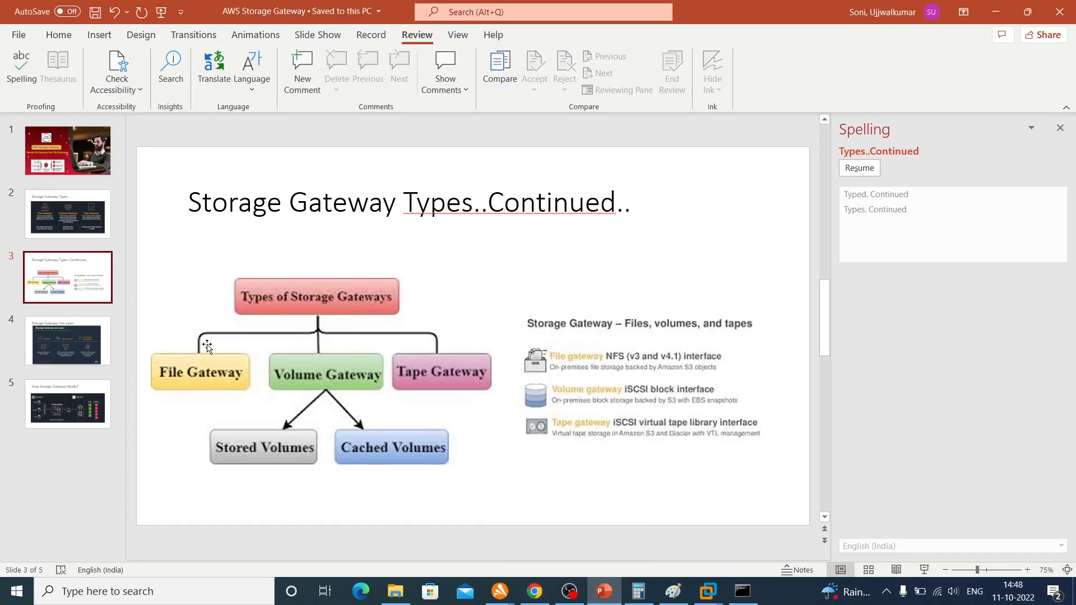